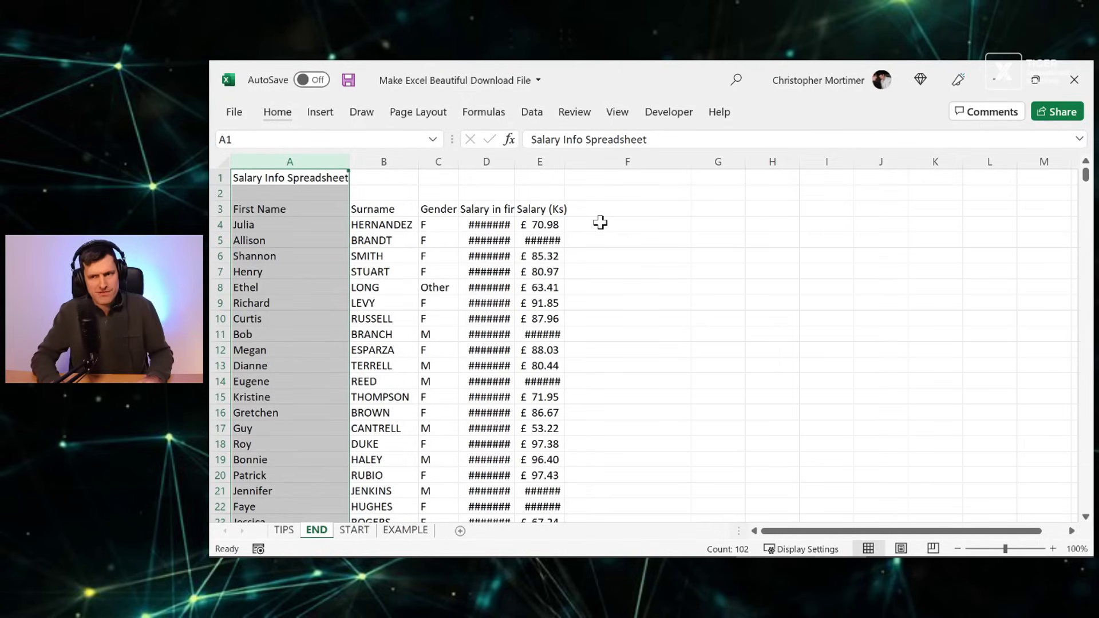
# Step: Insert two blank columns before the First Name column on the END sheet
pyautogui.hotkey('ctrl', 'shift', '+')
pyautogui.hotkey('ctrl', 'shift', '+')
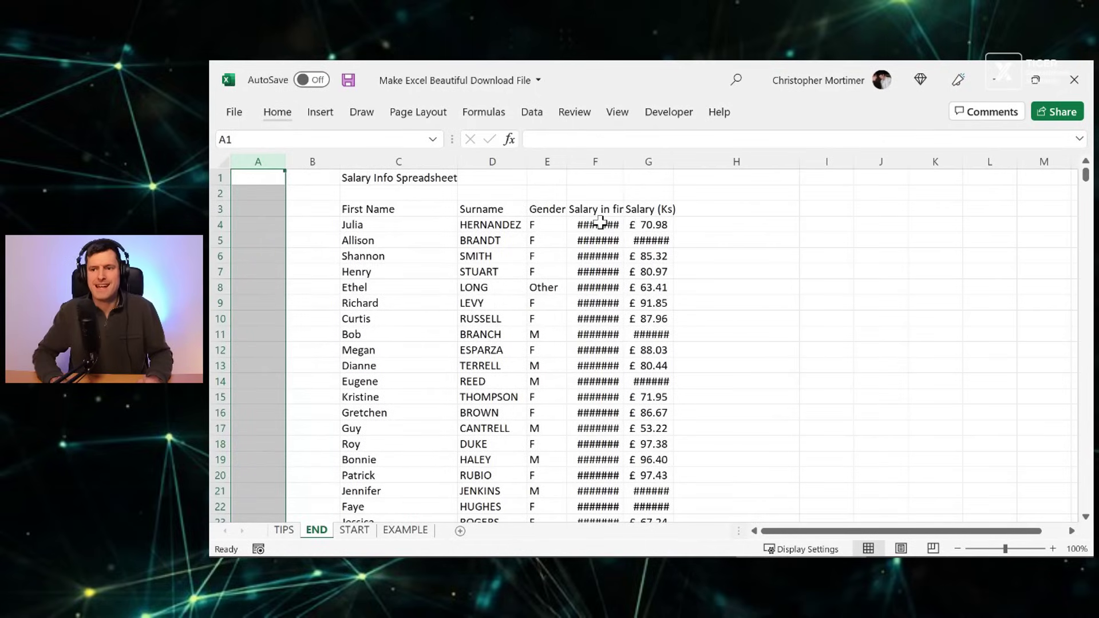
pyautogui.rightClick(309, 160)
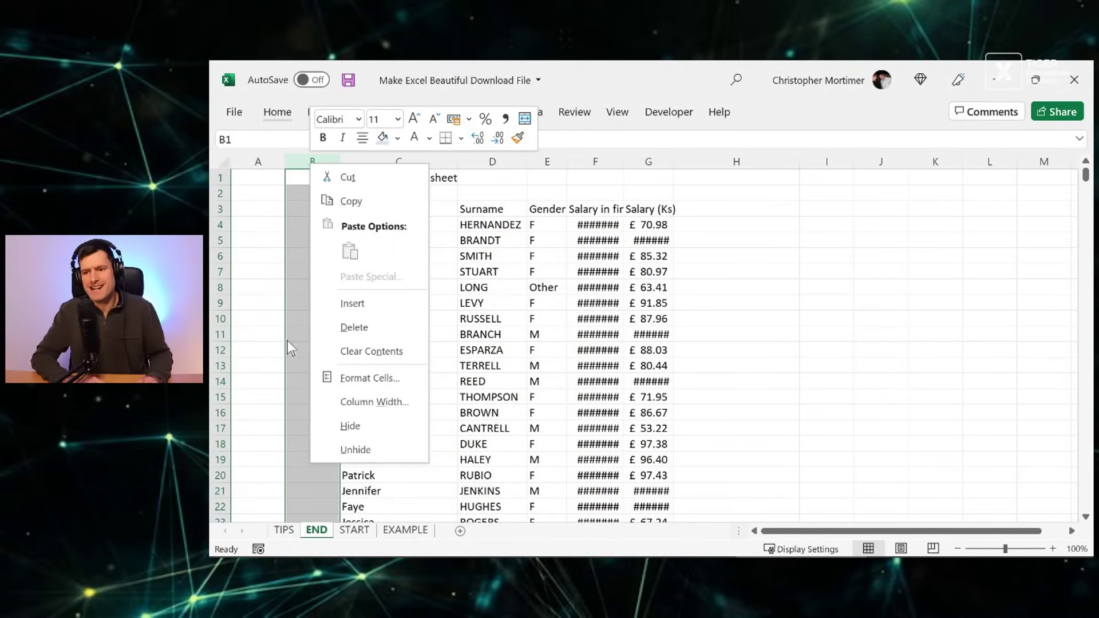
pyautogui.press('Escape')
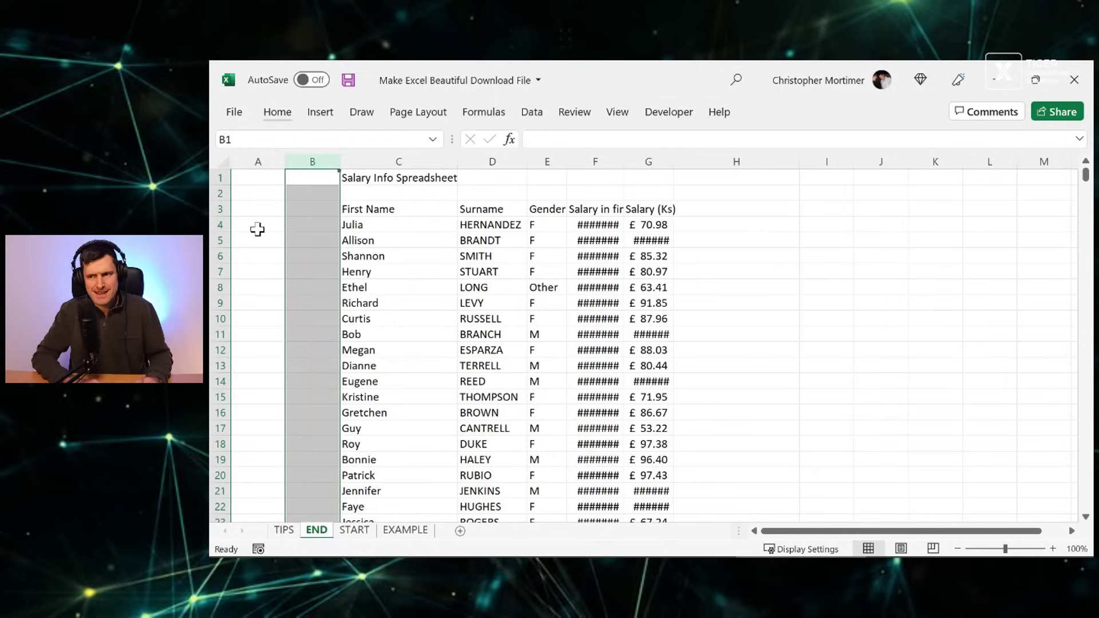
# Step: Insert two blank rows above the Salary Info Spreadsheet title in row 1
pyautogui.click(248, 179)
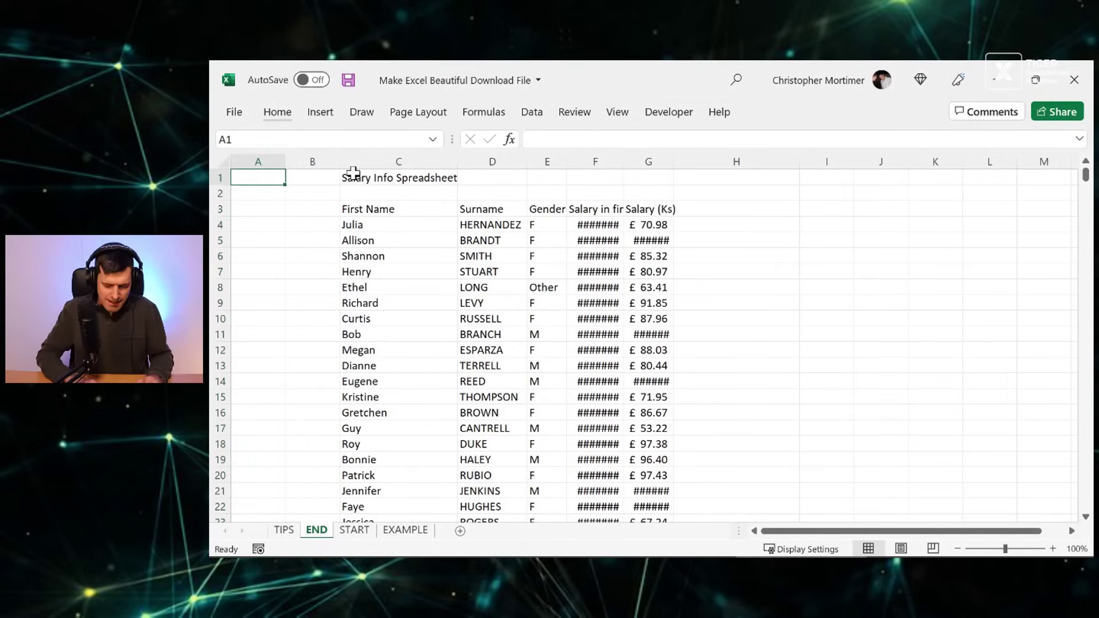
pyautogui.hotkey('shift', 'space')
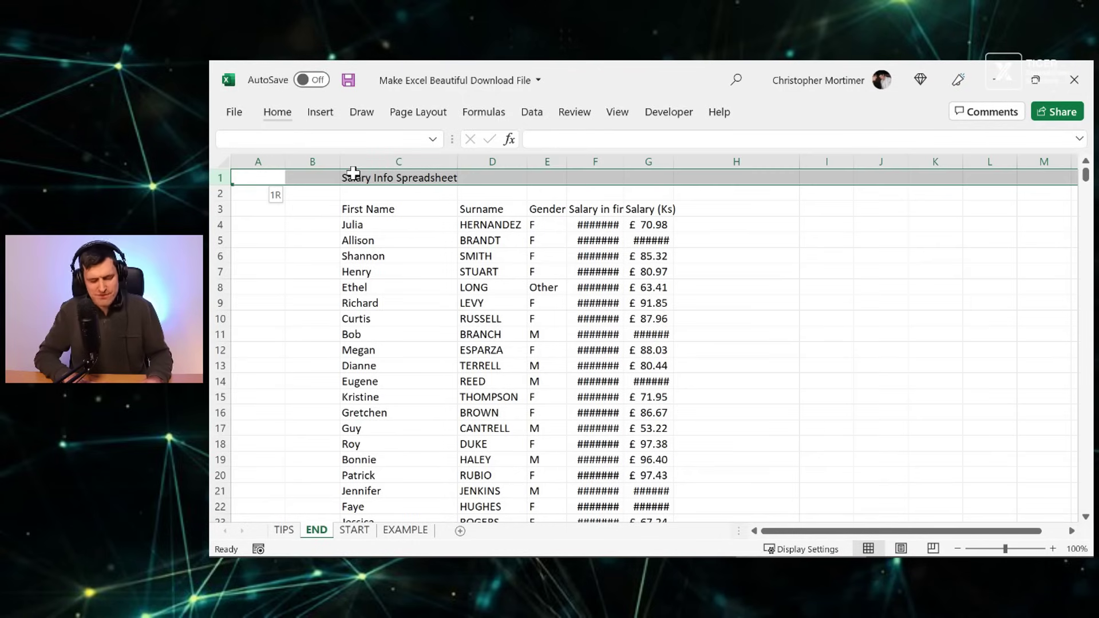
pyautogui.hotkey('ctrl', 'shift', '+')
pyautogui.hotkey('ctrl', 'shift', '+')
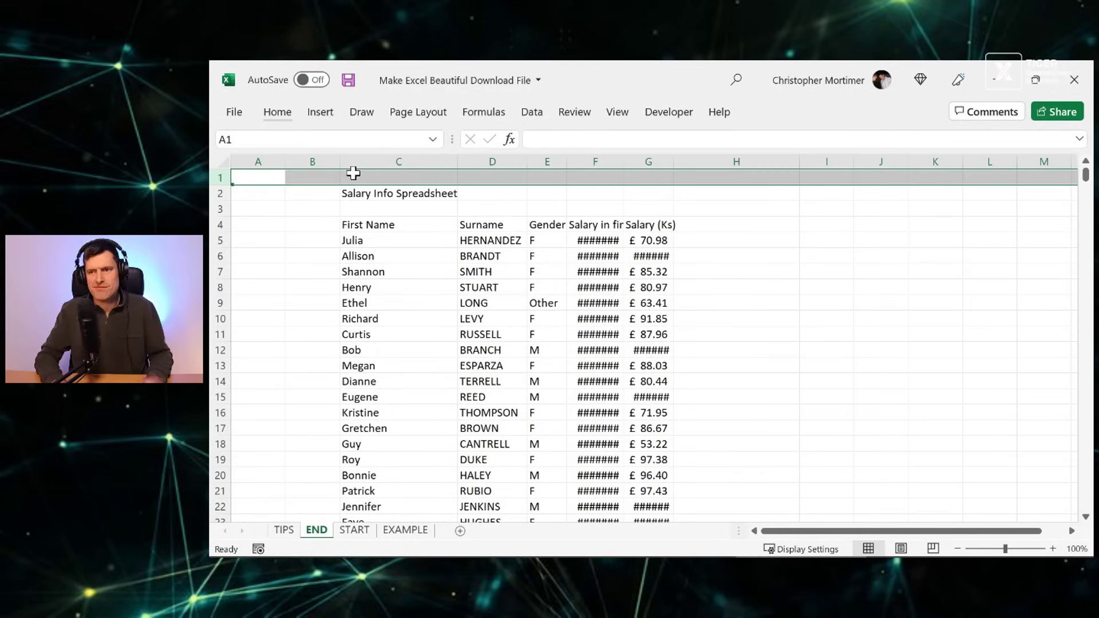
pyautogui.press('Right')
pyautogui.press('Down')
pyautogui.press('Down')
pyautogui.press('Down')
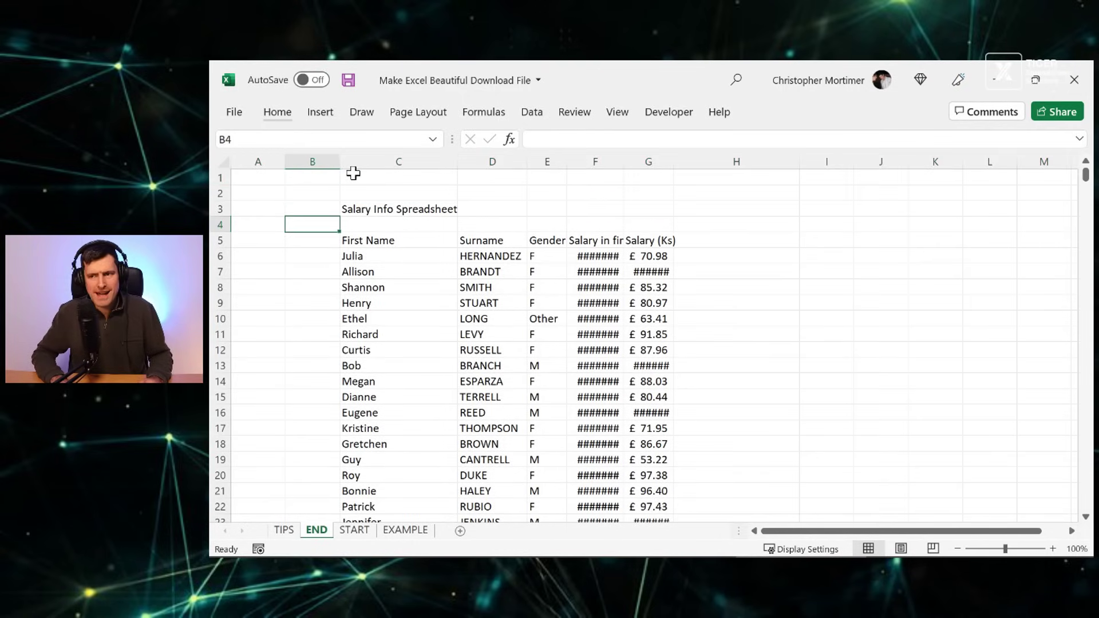
pyautogui.press('Down')
pyautogui.press('Right')
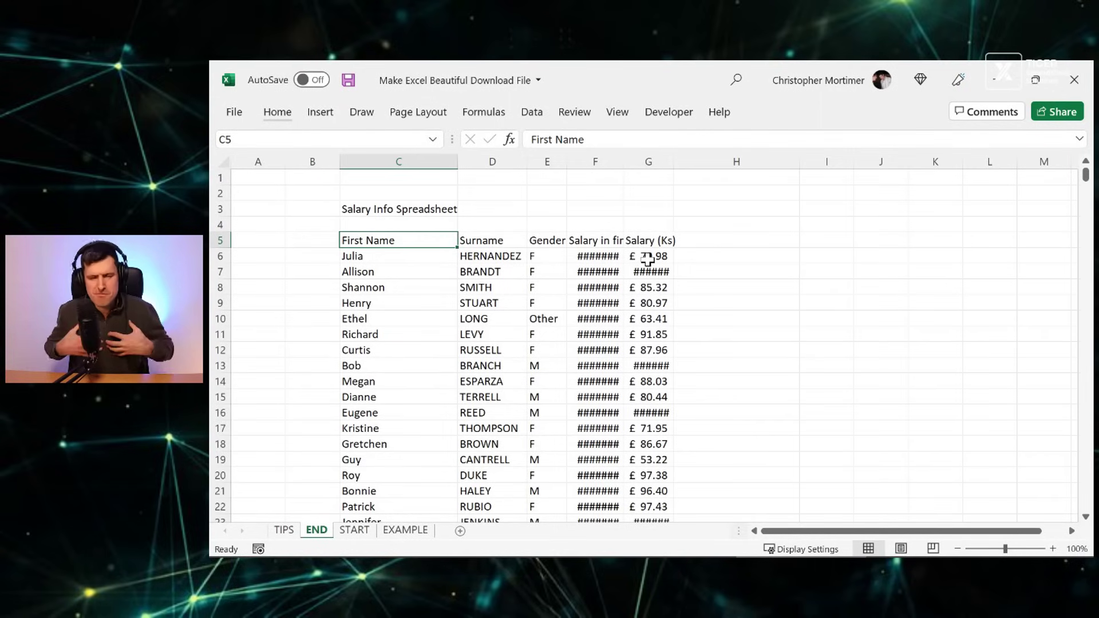
# Step: Consult the second formatting tip, on consistent column widths, on the TIPS sheet
pyautogui.click(284, 530)
pyautogui.press('Down')
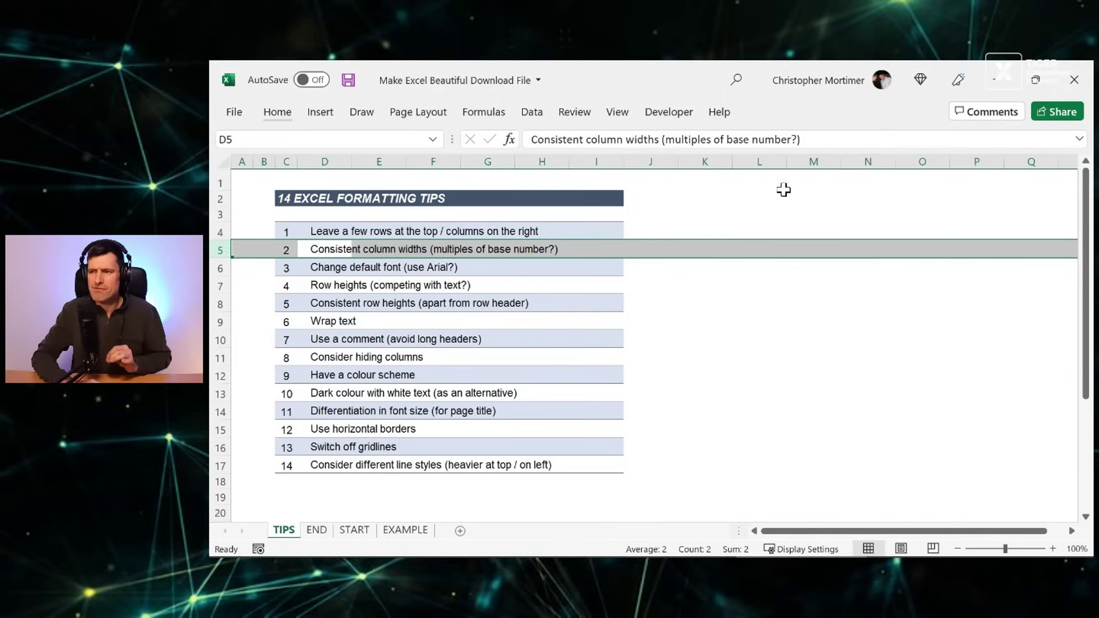
pyautogui.moveTo(817, 139); pyautogui.dragTo(675, 135)
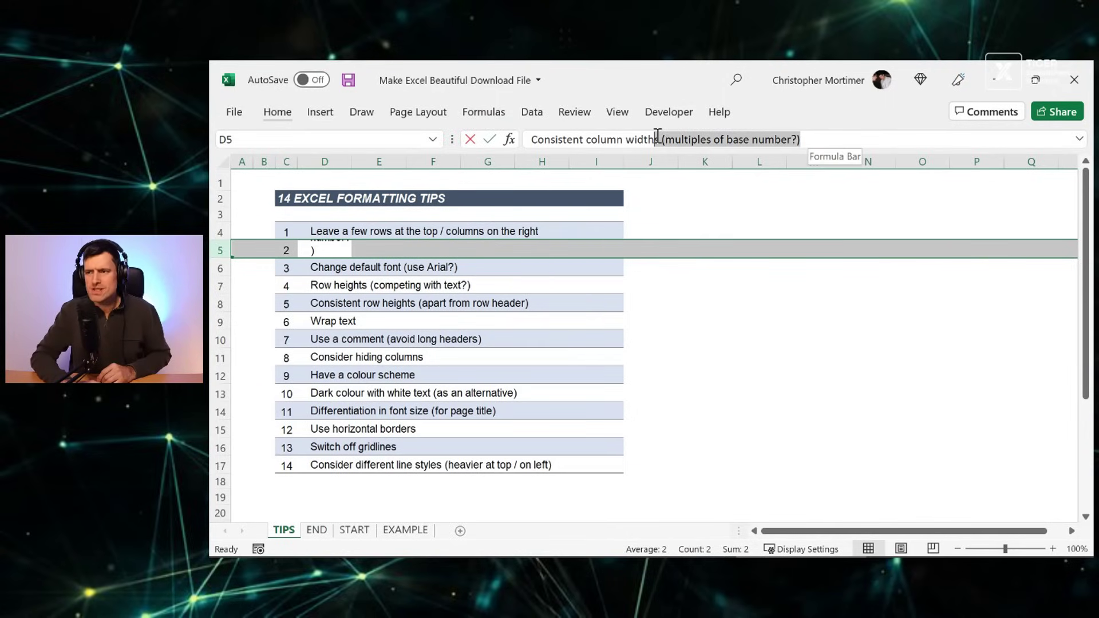
pyautogui.click(490, 272)
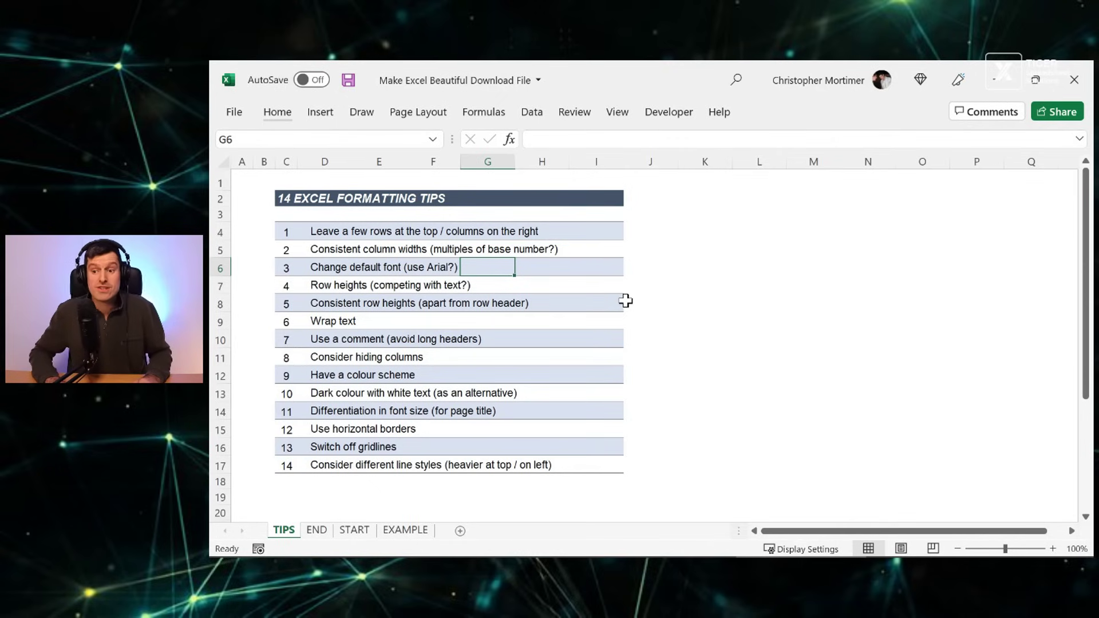
# Step: Set the Gender column's width to 5 on the END sheet
pyautogui.hotkey('ctrl', 'pagedown')
pyautogui.press('Down')
pyautogui.press('Down')
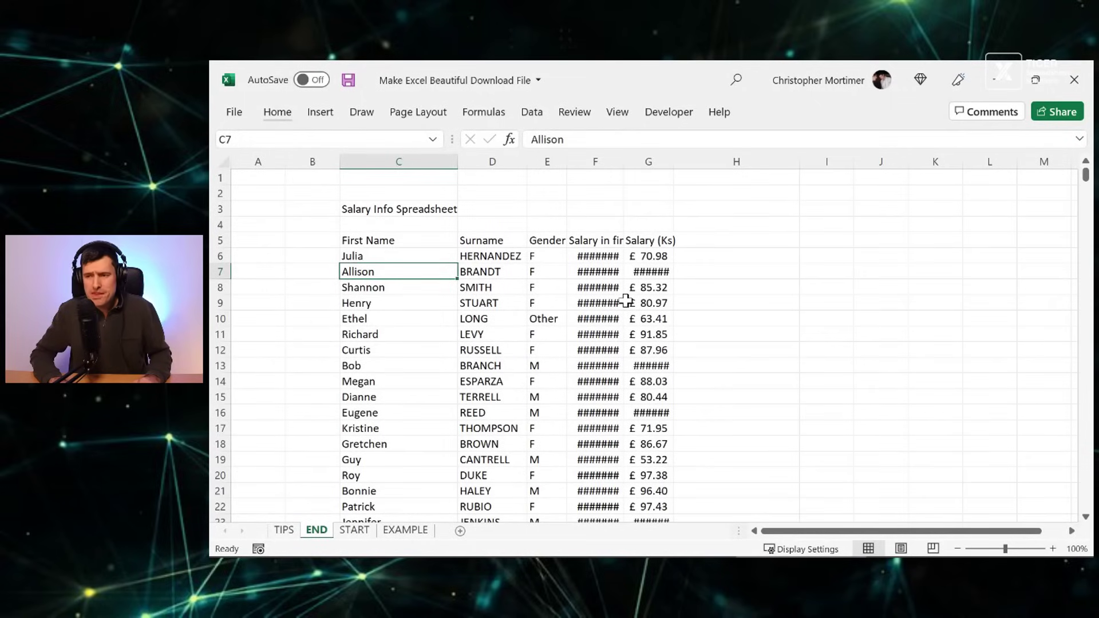
pyautogui.press('Right')
pyautogui.press('Right')
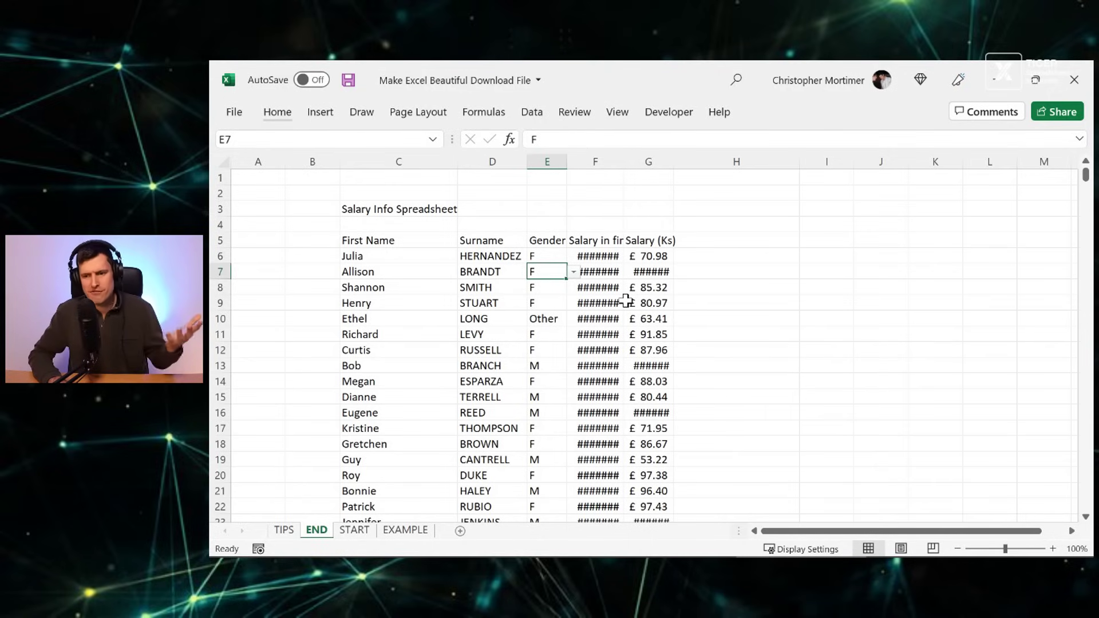
pyautogui.press('alt')
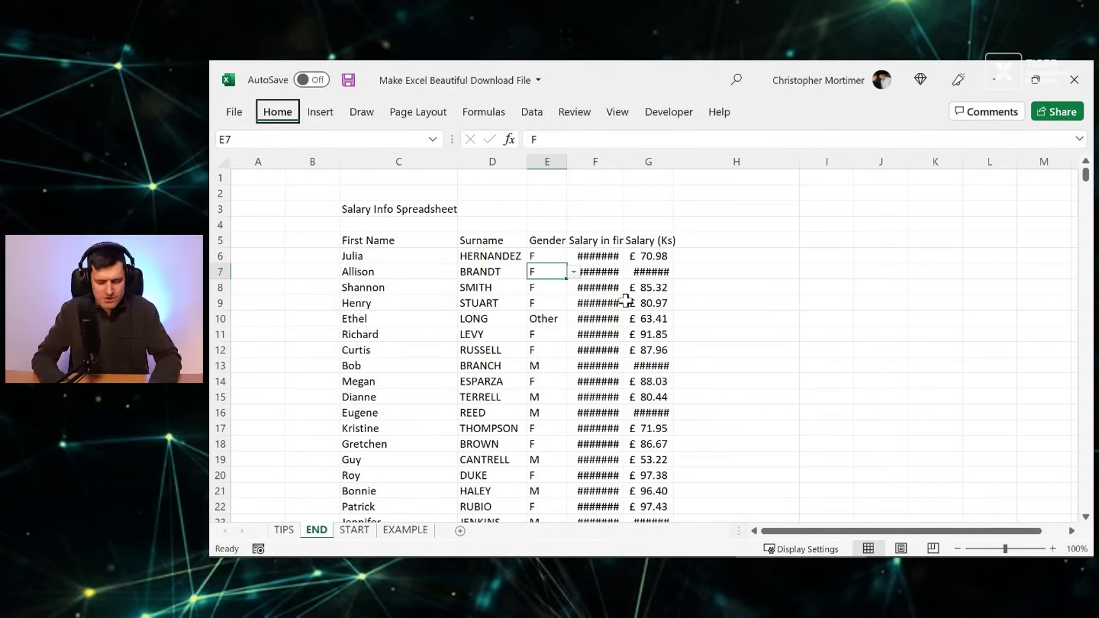
pyautogui.write('how')
pyautogui.write('5')
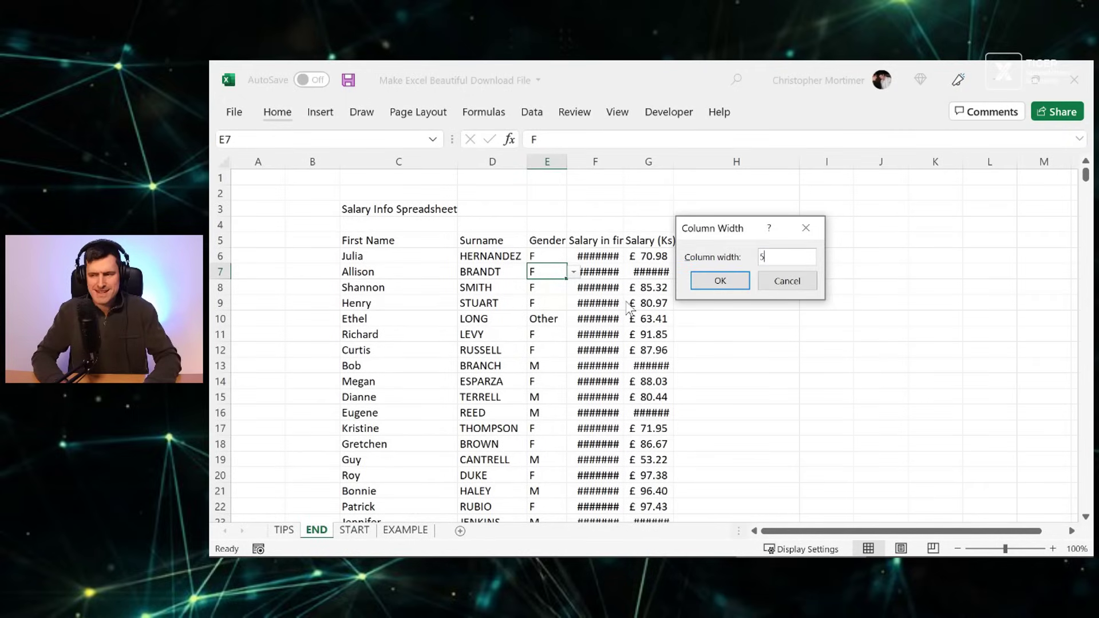
pyautogui.press('Return')
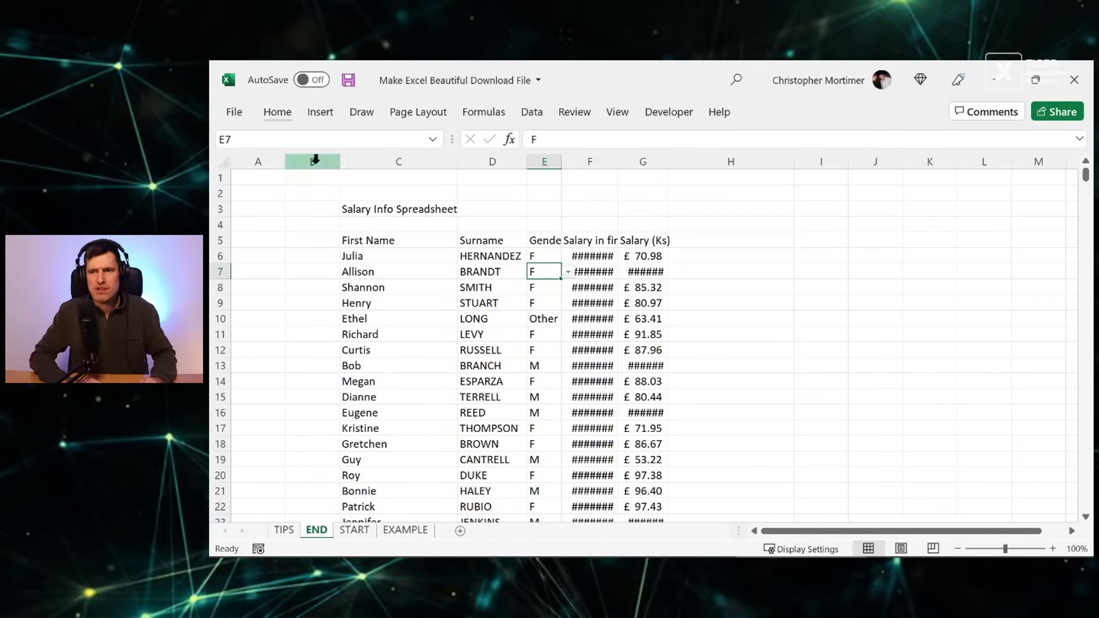
# Step: Review the cell size options available for formatting cells, including the column width command
pyautogui.click(278, 117)
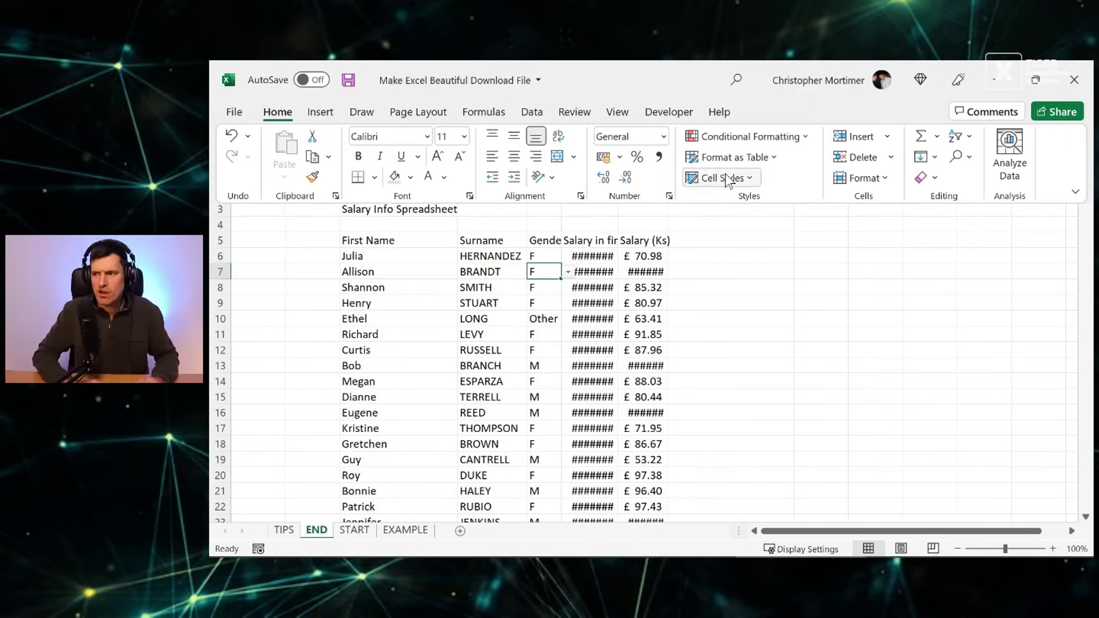
pyautogui.click(871, 178)
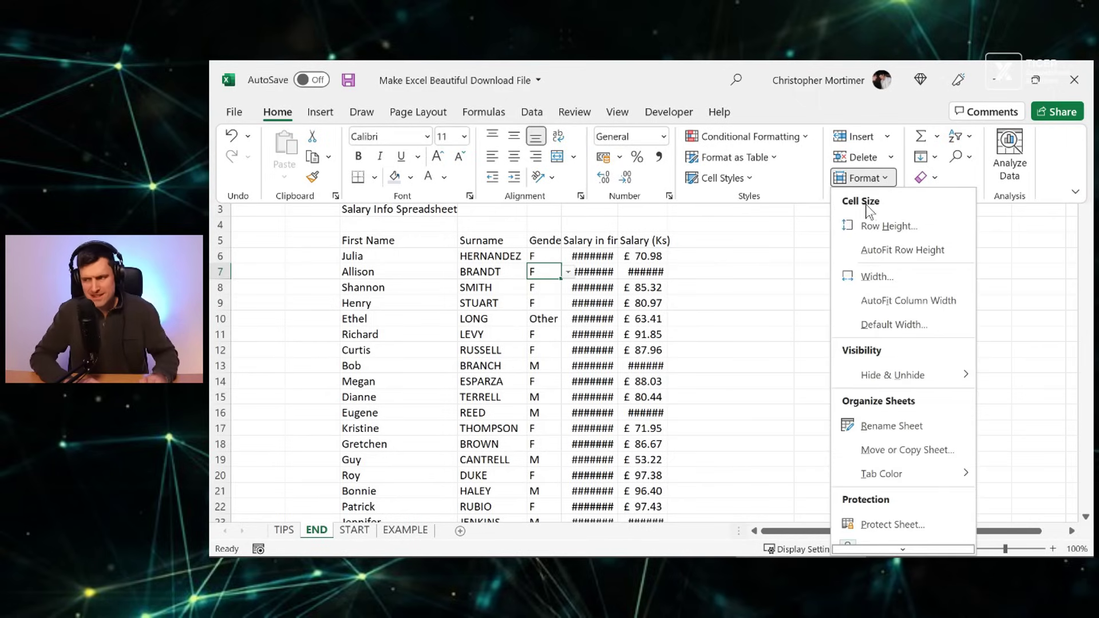
pyautogui.click(646, 319)
pyautogui.click(543, 319)
pyautogui.click(544, 319)
# Step: Set the width of the Salary (Ks) column to 10
pyautogui.press('Up')
pyautogui.press('Up')
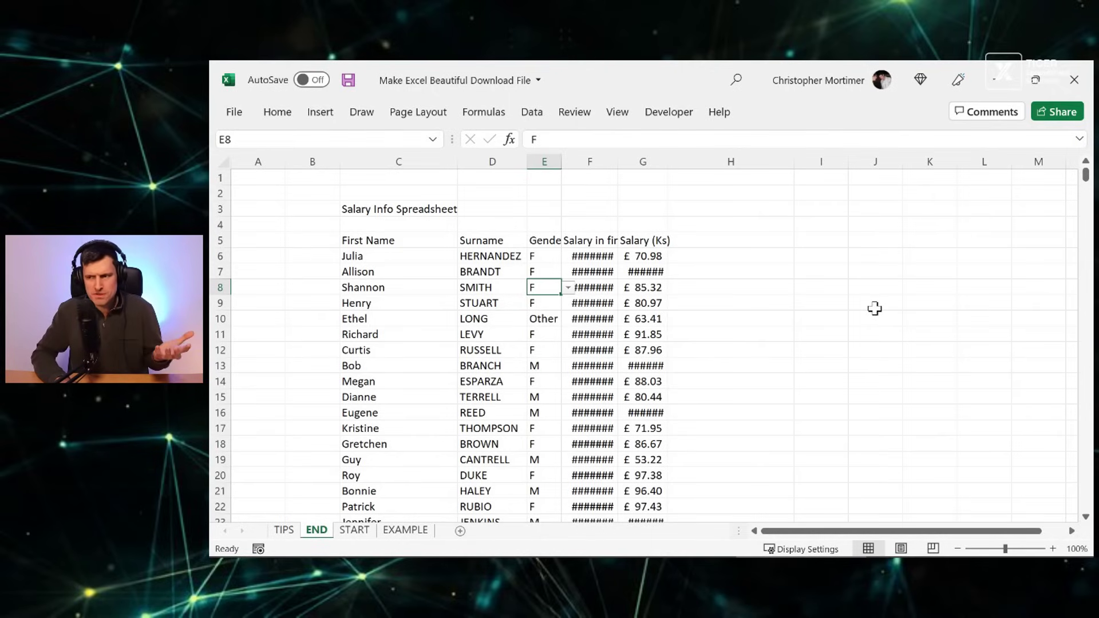
pyautogui.press('Right')
pyautogui.press('Right')
pyautogui.hotkey('alt', 'h')
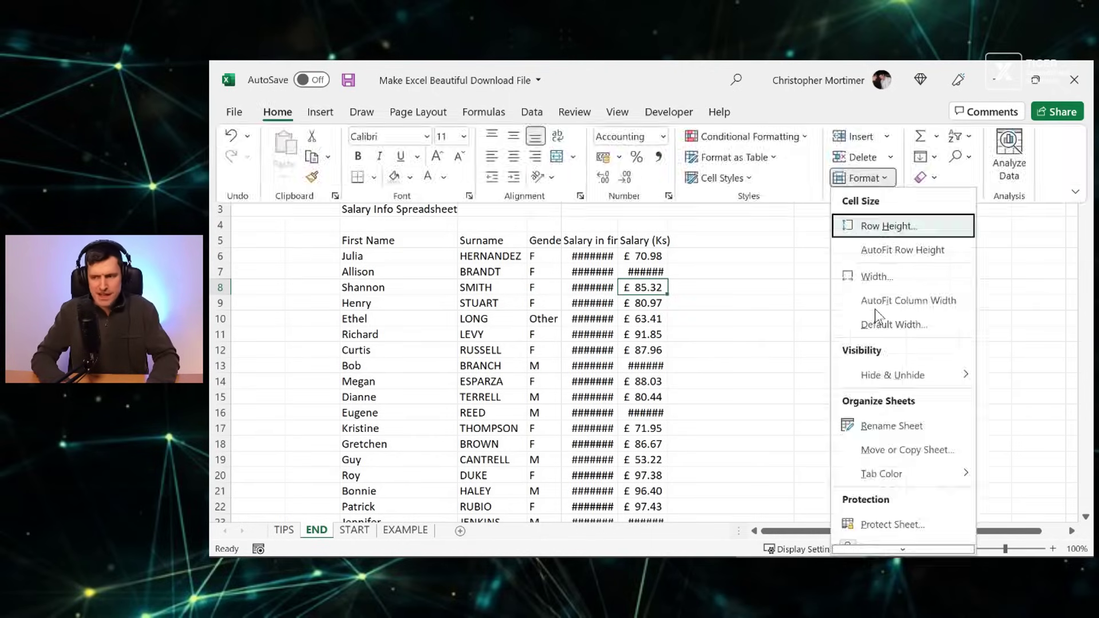
pyautogui.write('ow10')
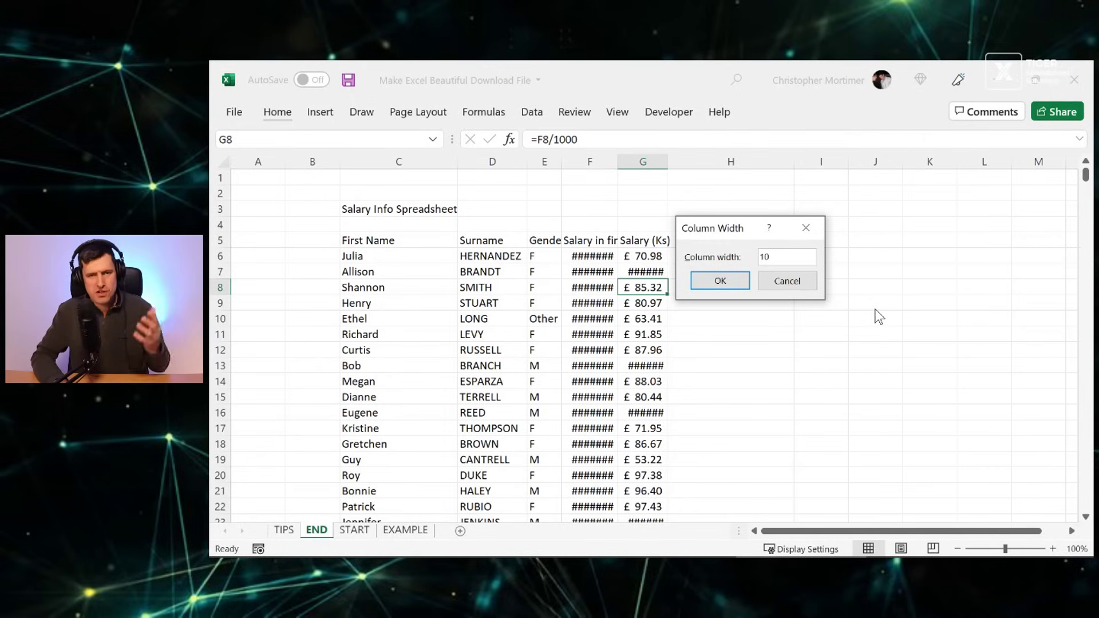
pyautogui.press('Return')
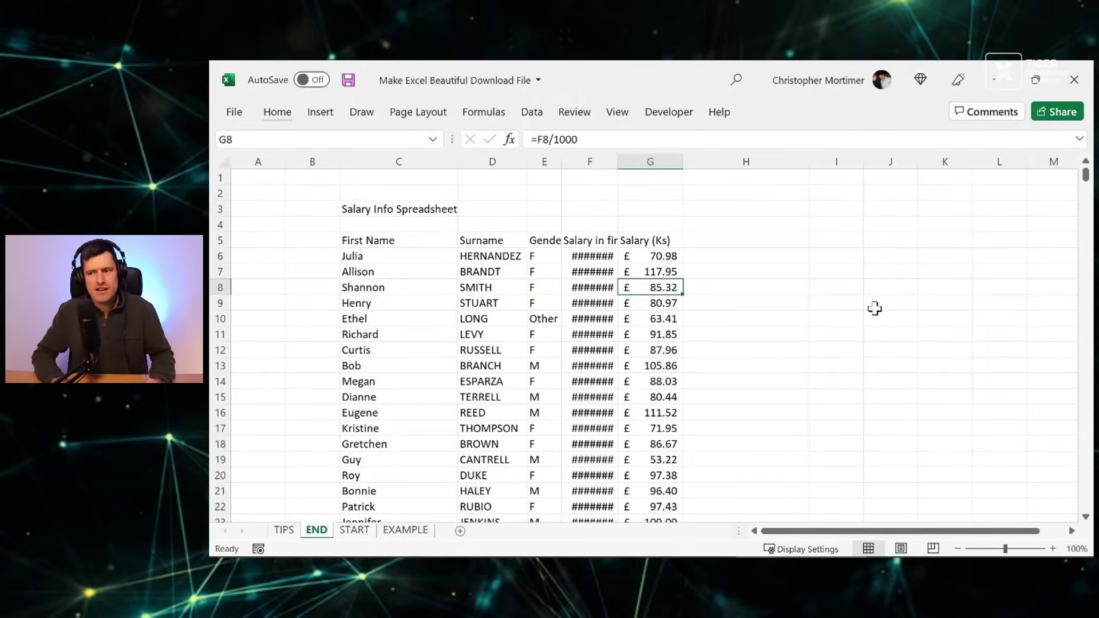
# Step: Set the width of column F, the full salary figures, to 15
pyautogui.press('Left')
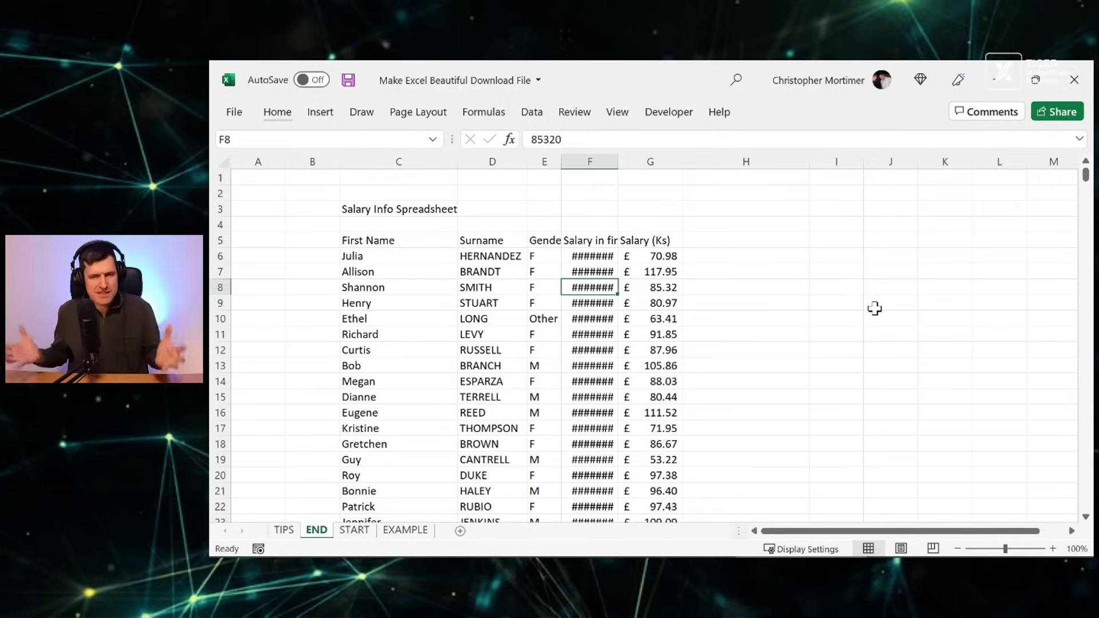
pyautogui.hotkey('alt', 'h')
pyautogui.write('ow15')
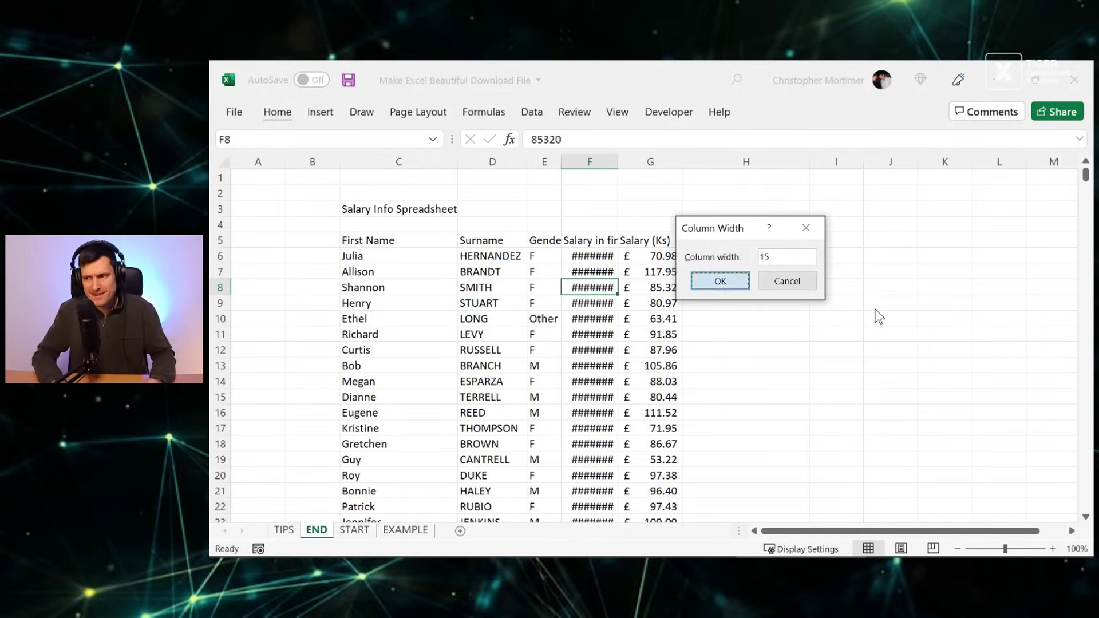
pyautogui.press('Return')
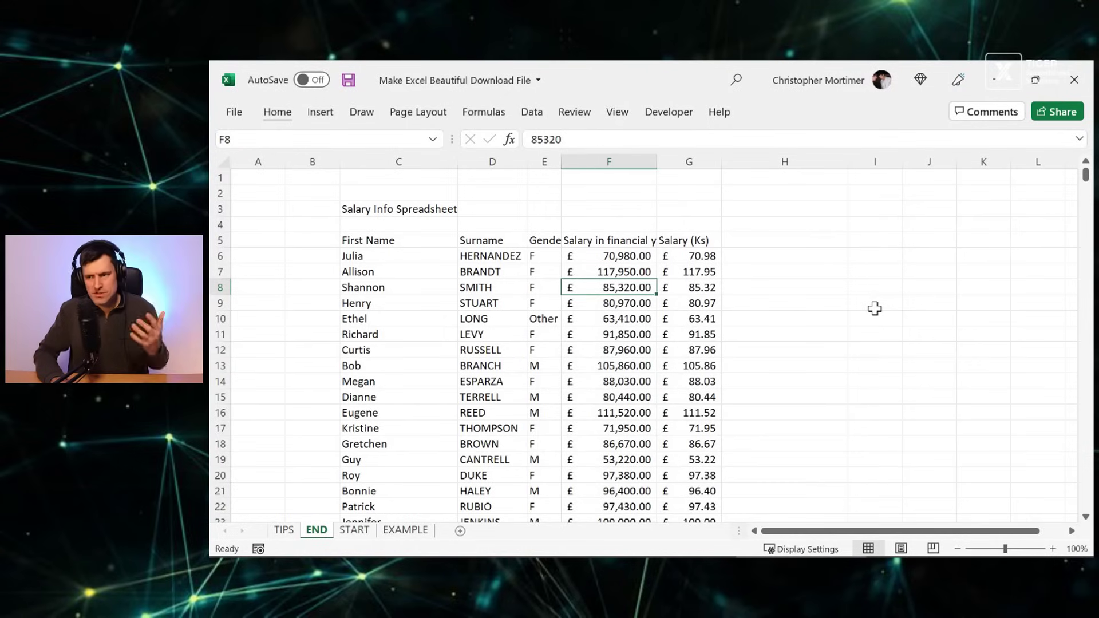
# Step: Set the First Name and Surname columns to a width of 15, matching column F
pyautogui.press('Left')
pyautogui.press('Left')
pyautogui.press('Left')
pyautogui.press('Right')
pyautogui.press('Left')
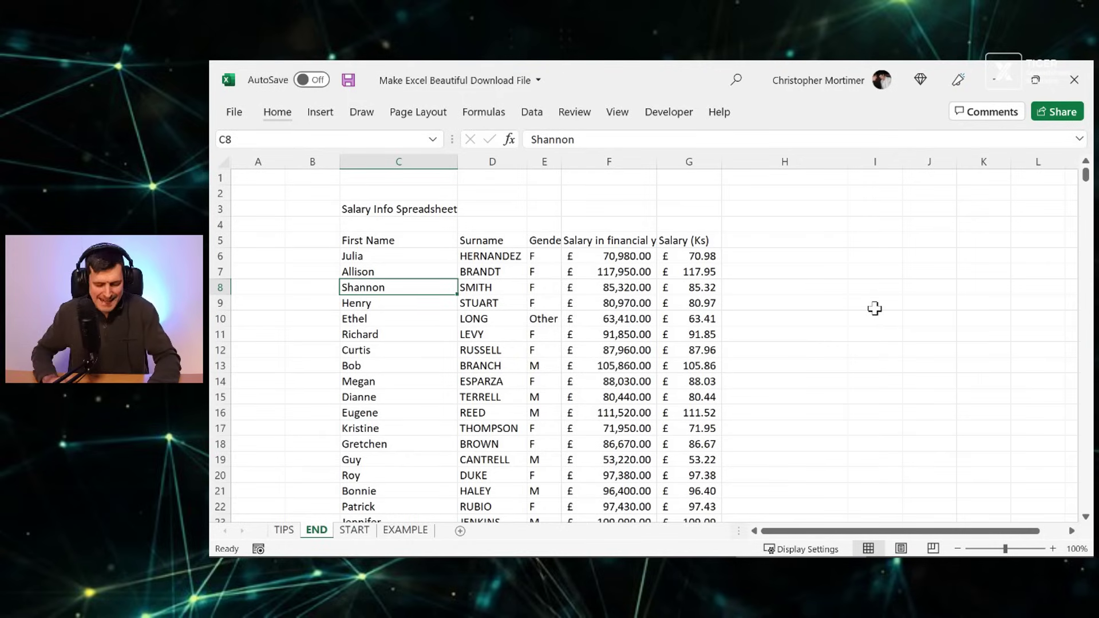
pyautogui.press('Right')
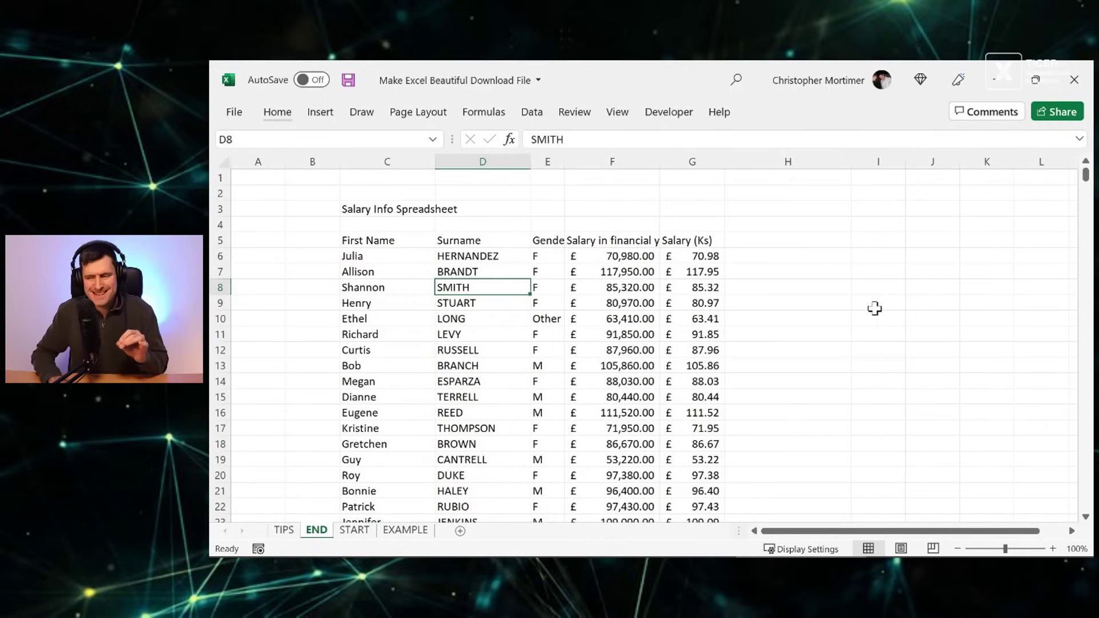
pyautogui.press('Left')
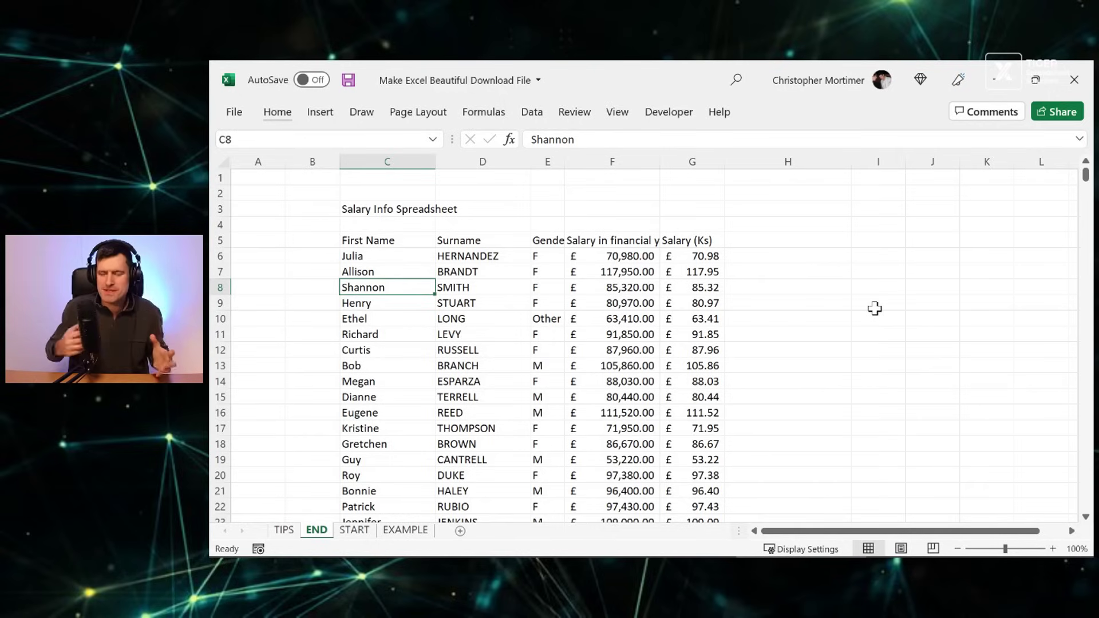
# Step: Examine the salary table from its upper rows down to the last record and back to the header row
pyautogui.press('Down')
pyautogui.press('Down')
pyautogui.press('Down')
pyautogui.press('Down')
pyautogui.press('Down')
pyautogui.press('Down')
pyautogui.press('Down')
pyautogui.press('Down')
pyautogui.press('Down')
pyautogui.press('Down')
pyautogui.press('Down')
pyautogui.press('Down')
pyautogui.press('Down')
pyautogui.press('Down')
pyautogui.press('Down')
pyautogui.press('Down')
pyautogui.press('Down')
pyautogui.press('Down')
pyautogui.press('Down')
pyautogui.press('Down')
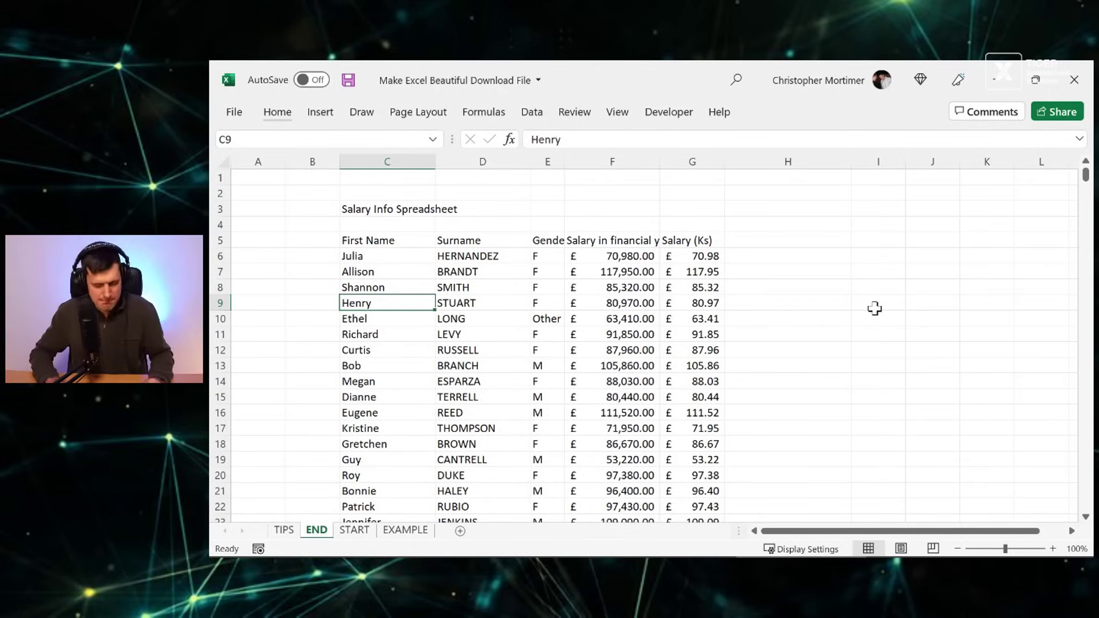
pyautogui.hotkey('ctrl', 'Down')
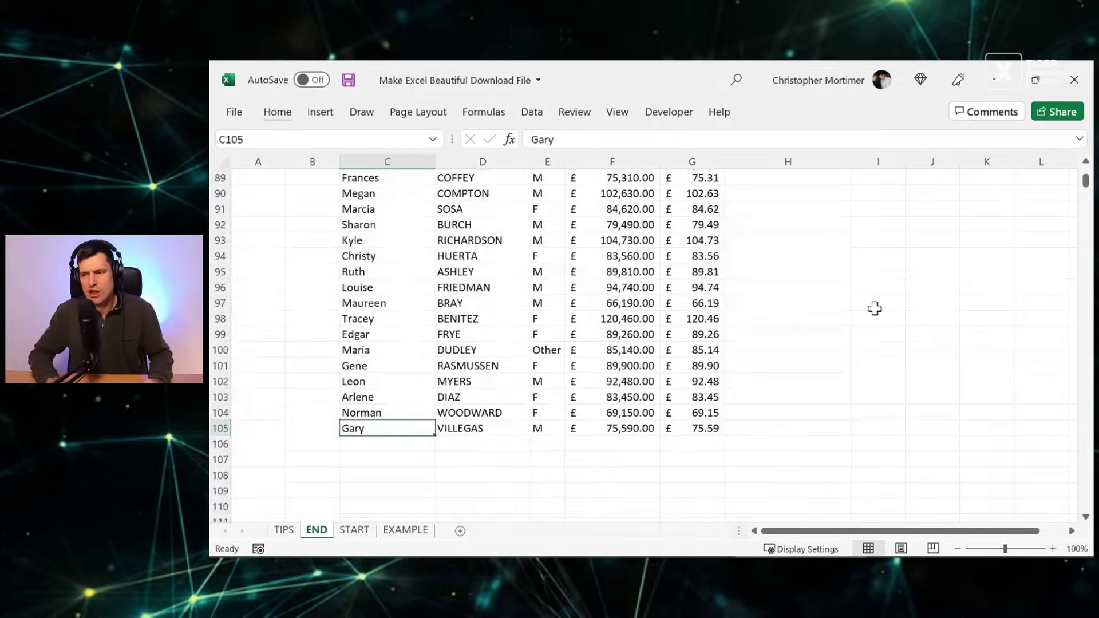
pyautogui.hotkey('ctrl', 'Up')
pyautogui.hotkey('ctrl', 'Up')
pyautogui.press('Down')
pyautogui.press('Down')
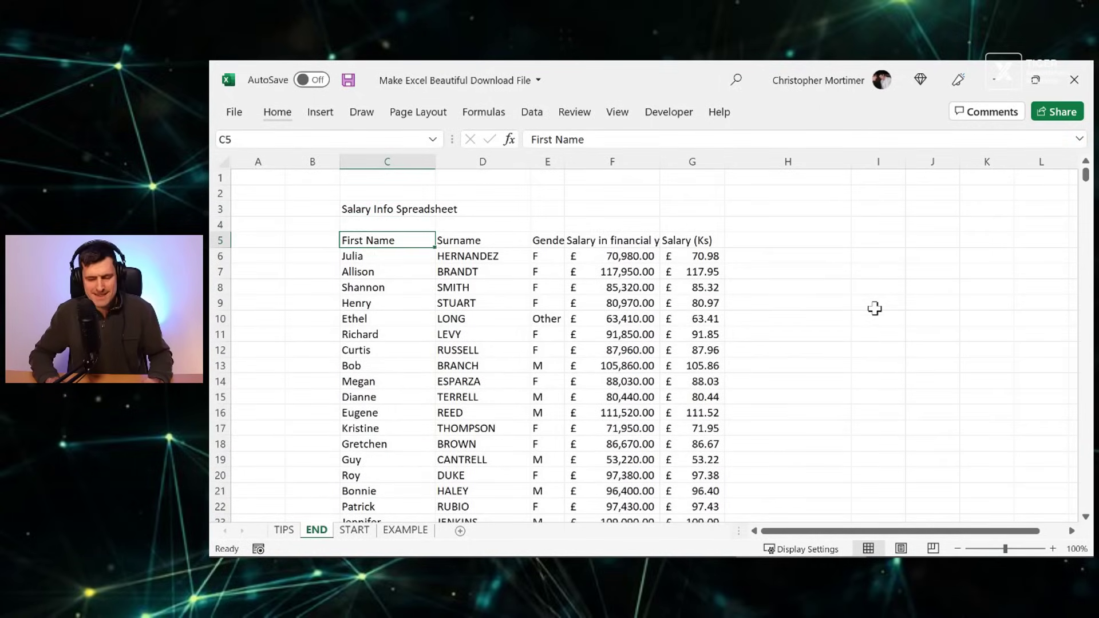
# Step: Consult the third formatting tip, on changing the default font, on the TIPS sheet
pyautogui.hotkey('ctrl', 'pageup')
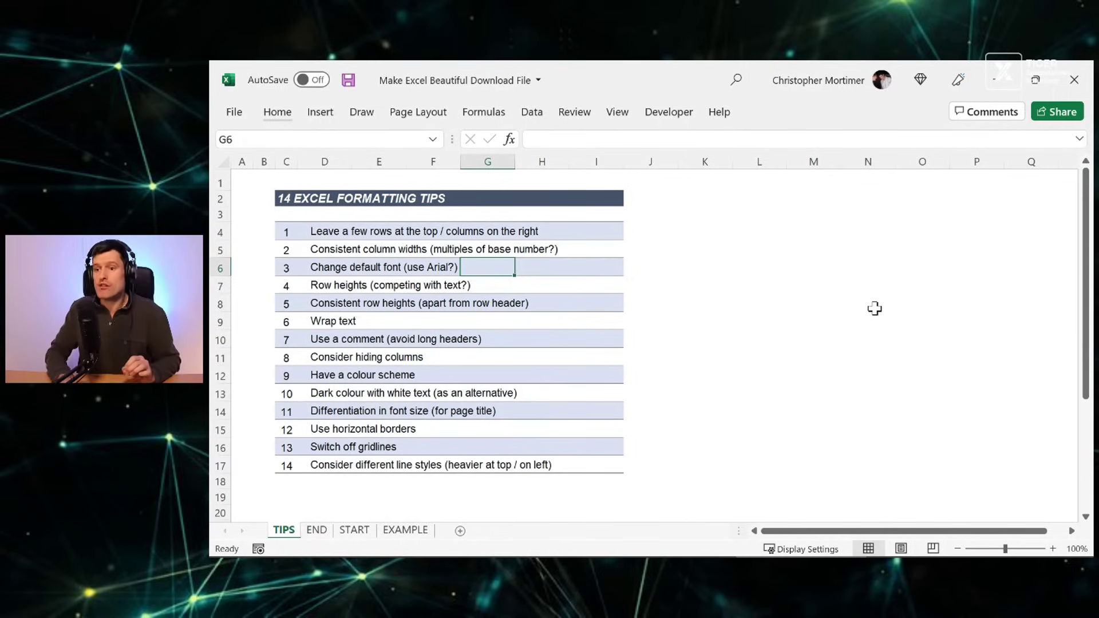
pyautogui.hotkey('shift', 'space')
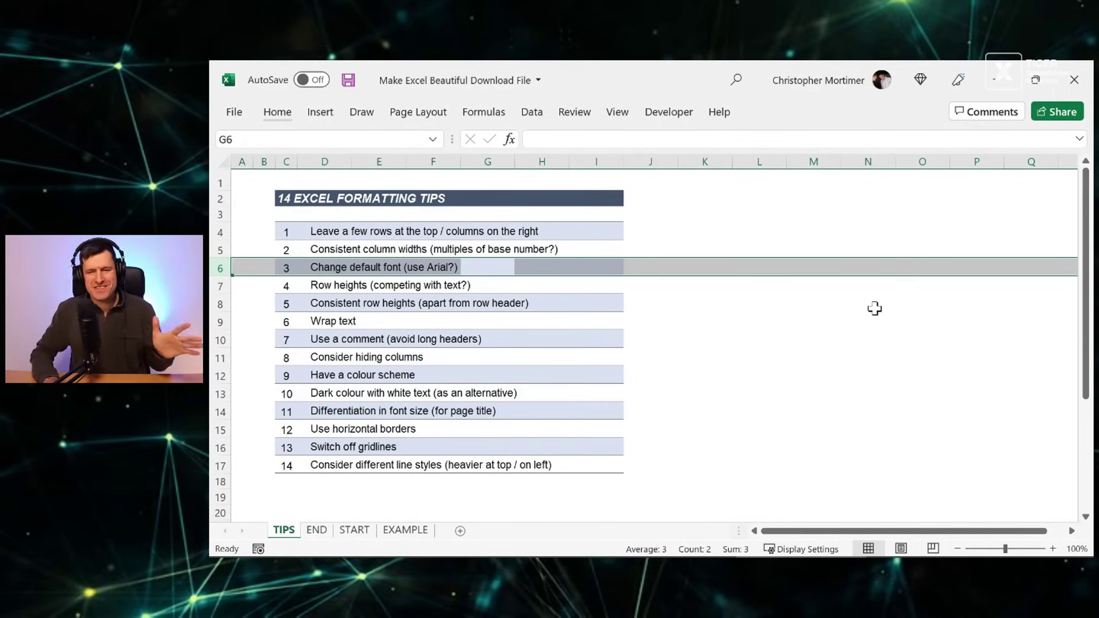
# Step: Change the font of the whole salary table on the END sheet, from headers to last record, to Arial
pyautogui.hotkey('ctrl', 'pagedown')
pyautogui.press('Down')
pyautogui.press('Up')
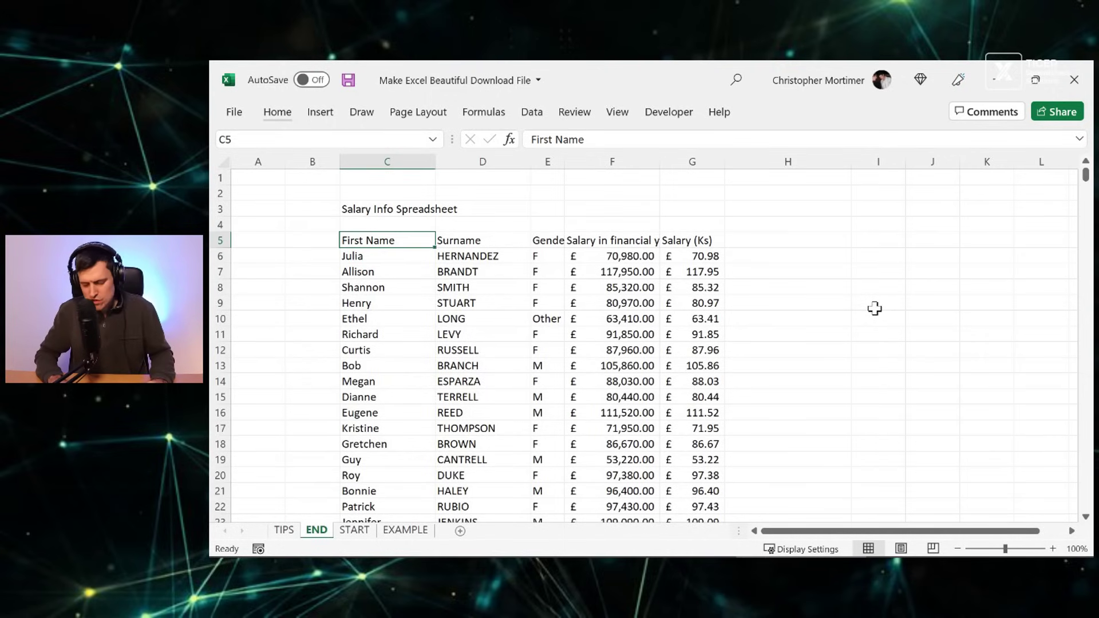
pyautogui.hotkey('ctrl', 'shift', 'Right')
pyautogui.hotkey('ctrl', 'shift', 'Down')
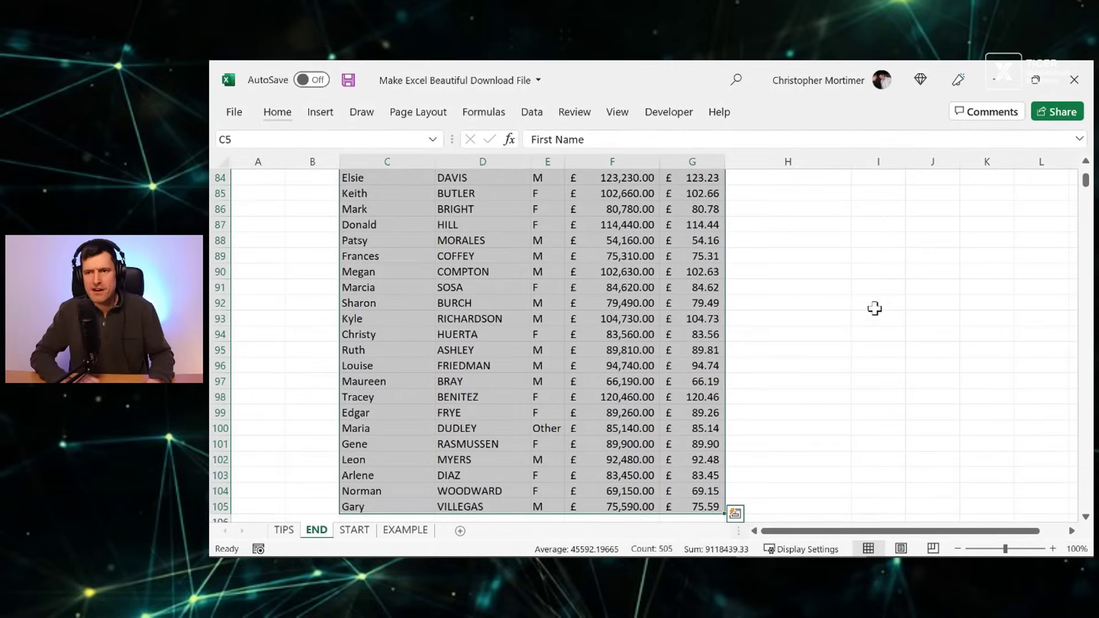
pyautogui.click(277, 114)
pyautogui.click(370, 135)
pyautogui.write('Arial')
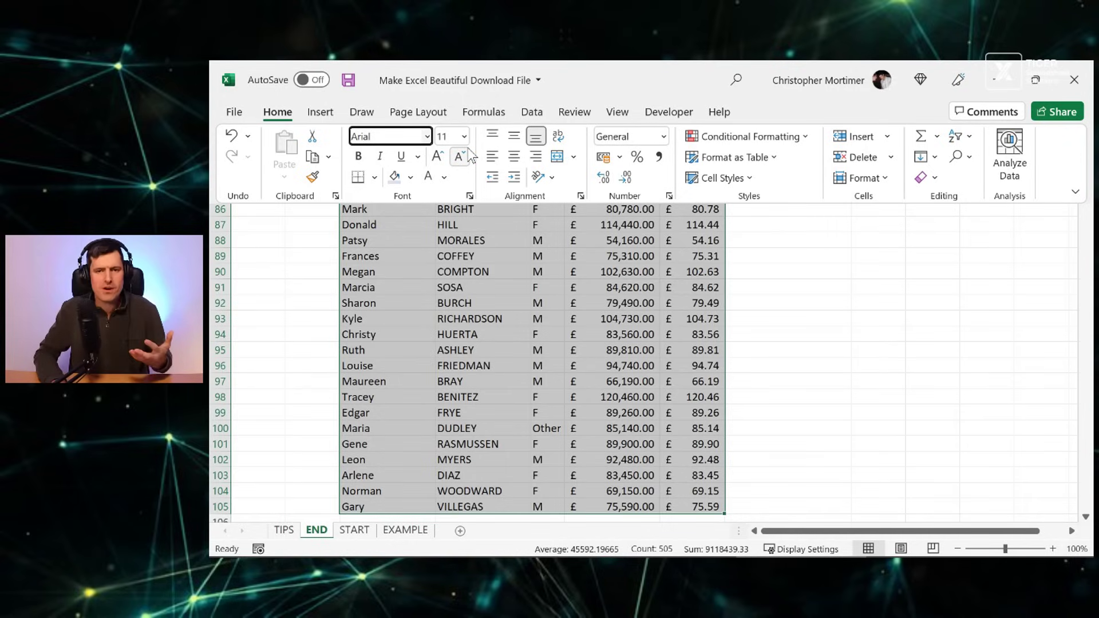
pyautogui.press('Return')
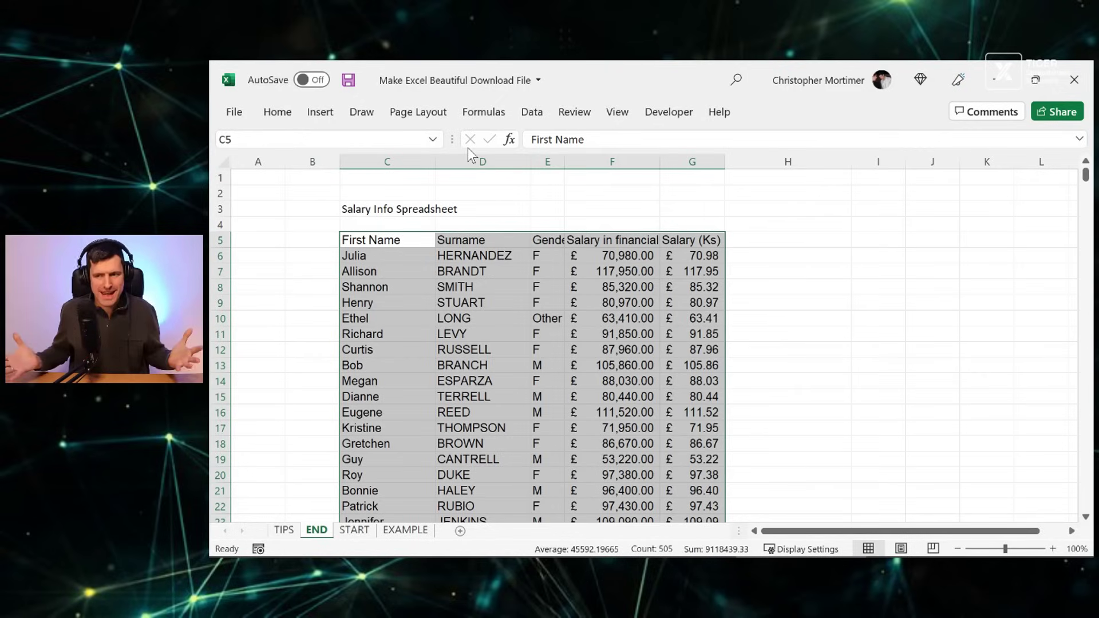
# Step: Examine the first several records of the salary table to judge the Arial text against the row height
pyautogui.press('Down')
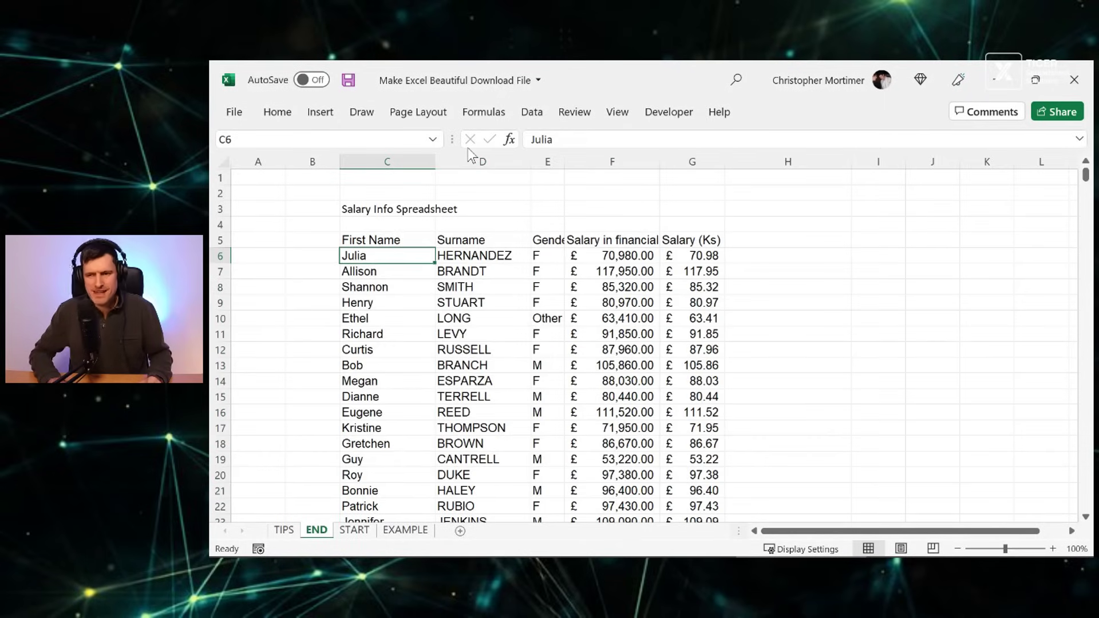
pyautogui.hotkey('shift', 'space')
pyautogui.press('Down')
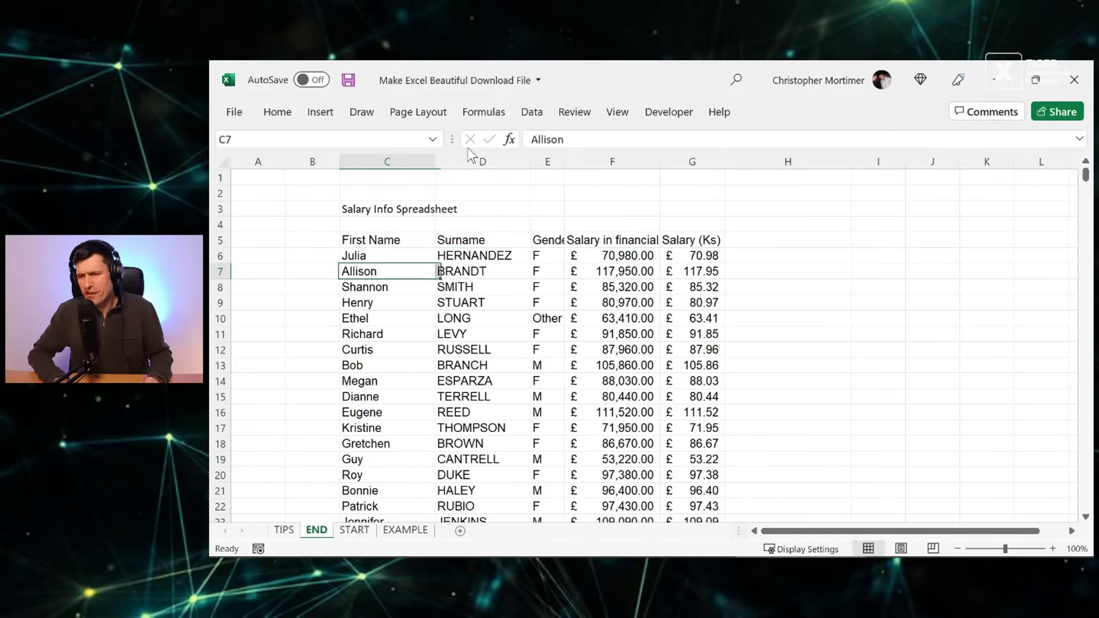
pyautogui.press('Down')
pyautogui.press('Down')
pyautogui.press('Down')
pyautogui.press('Down')
pyautogui.press('Down')
pyautogui.press('Down')
pyautogui.press('Up')
pyautogui.press('Up')
pyautogui.press('Up')
pyautogui.press('Up')
pyautogui.press('Up')
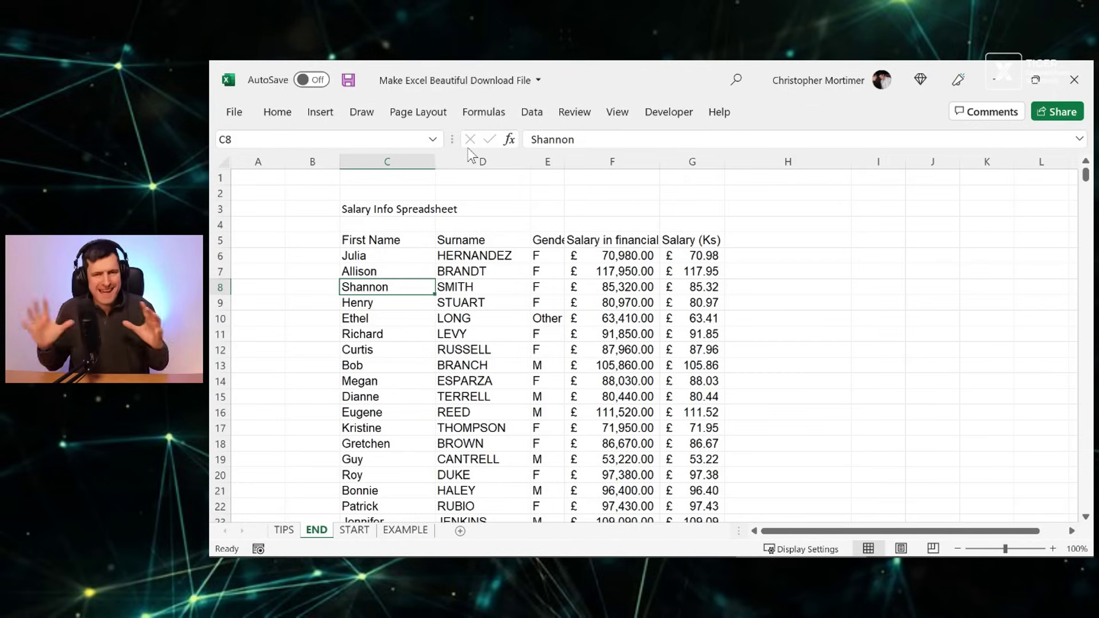
# Step: Set the font size of the whole salary table, headers included, to 10
pyautogui.press('Up')
pyautogui.press('Up')
pyautogui.press('Up')
pyautogui.hotkey('ctrl', 'shift', 'Right')
pyautogui.hotkey('ctrl', 'shift', 'Down')
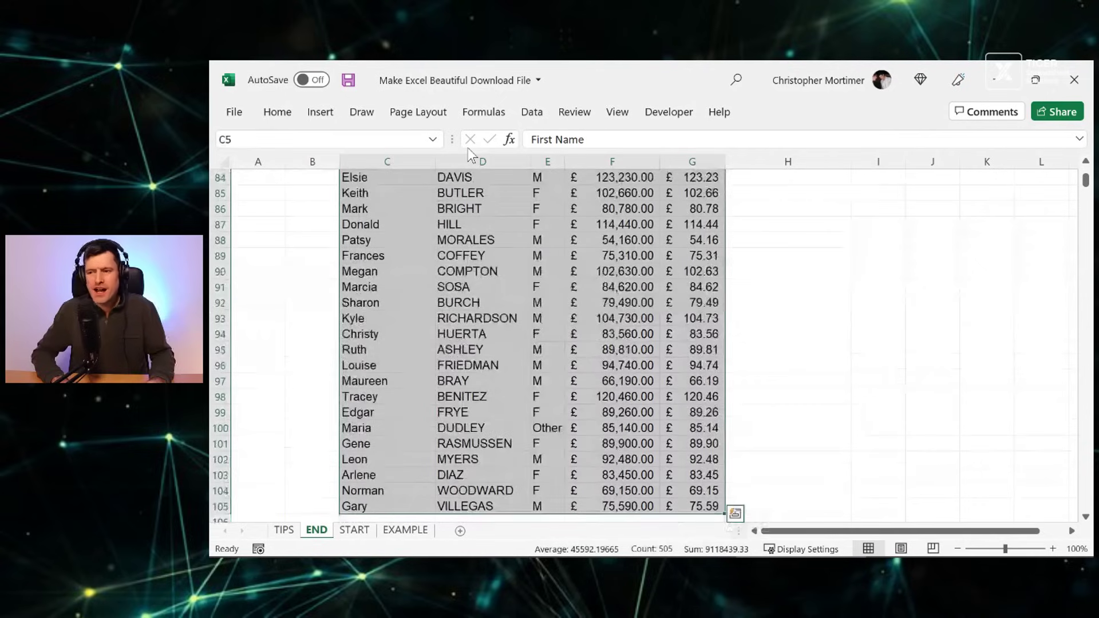
pyautogui.hotkey('alt', 'h')
pyautogui.write('fs')
pyautogui.write('10')
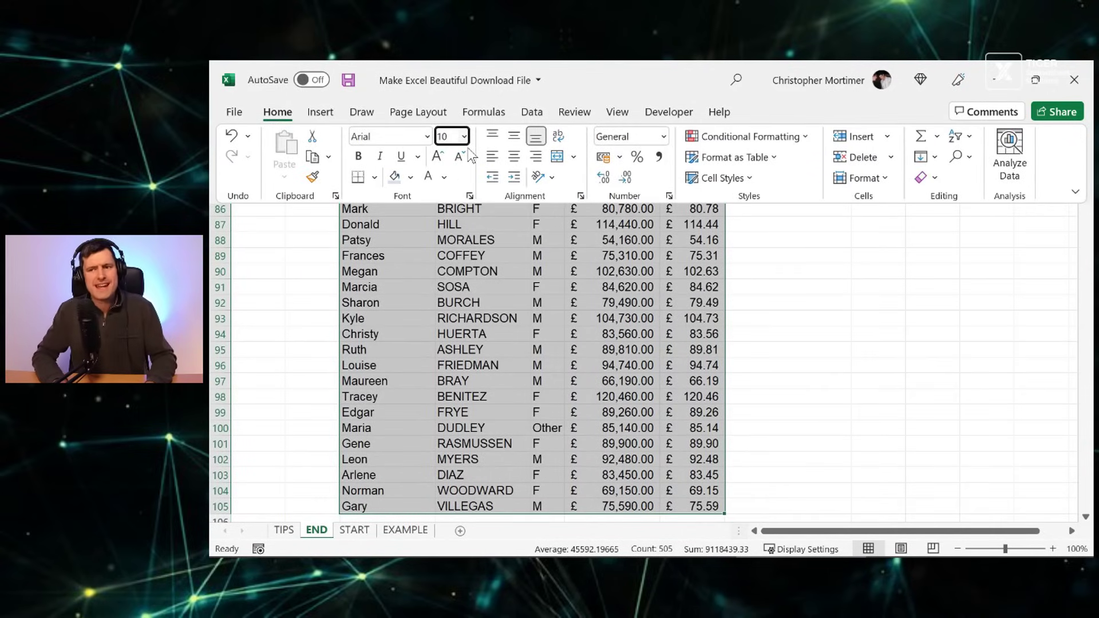
pyautogui.press('Return')
pyautogui.hotkey('shift', 'BackSpace')
pyautogui.press('Down')
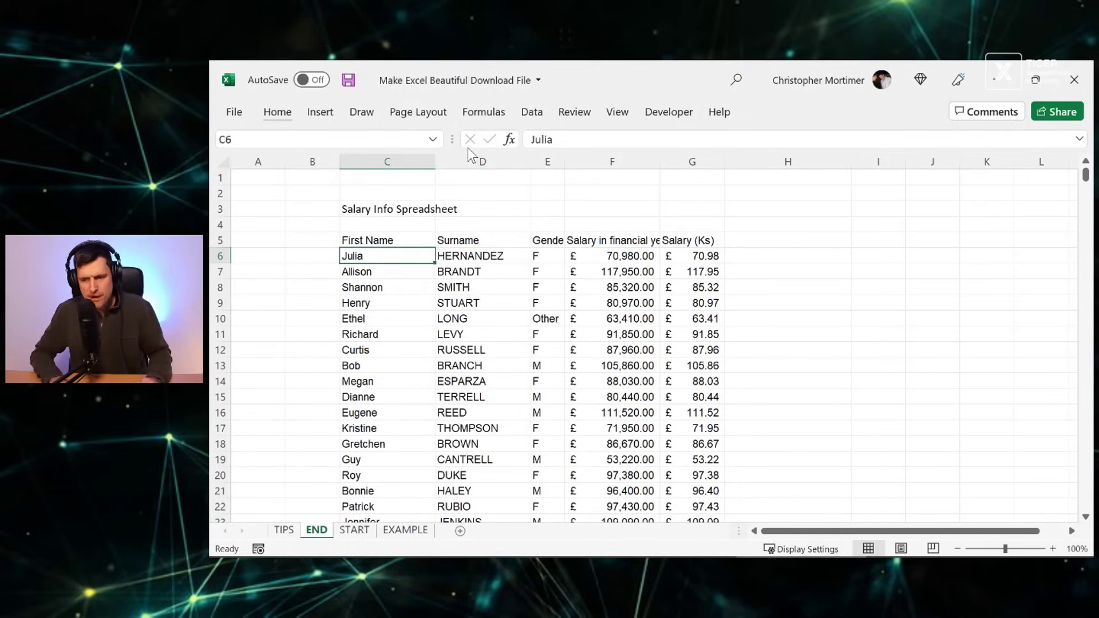
# Step: Consult the fourth formatting tip, on row heights competing with text, on the TIPS sheet
pyautogui.hotkey('ctrl', 'pageup')
pyautogui.press('Down')
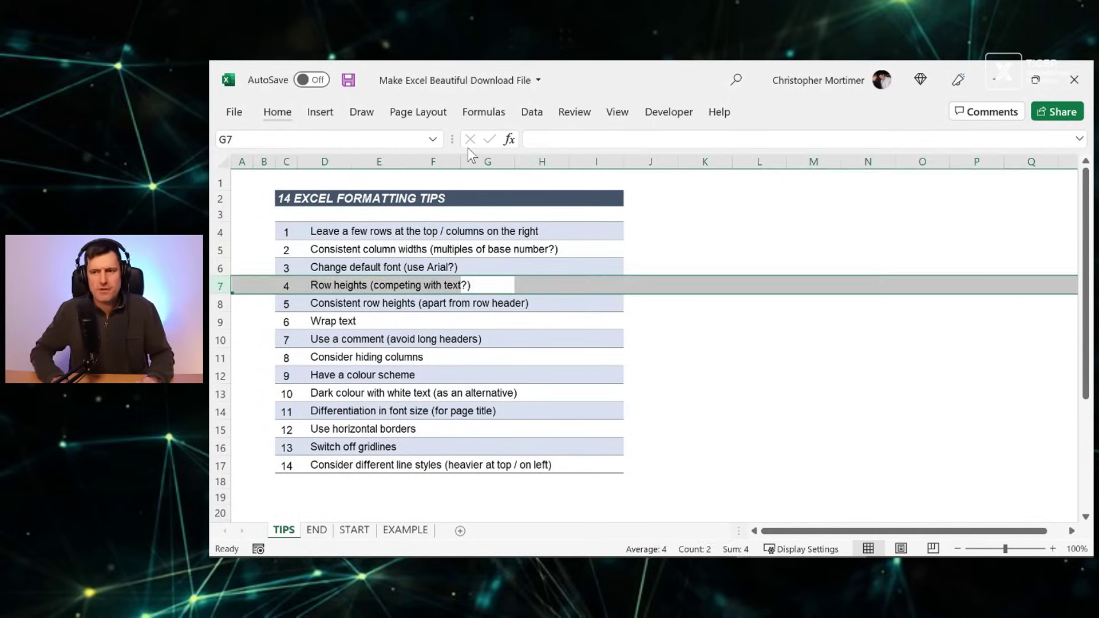
pyautogui.press('Left')
pyautogui.press('Left')
pyautogui.hotkey('shift', 'space')
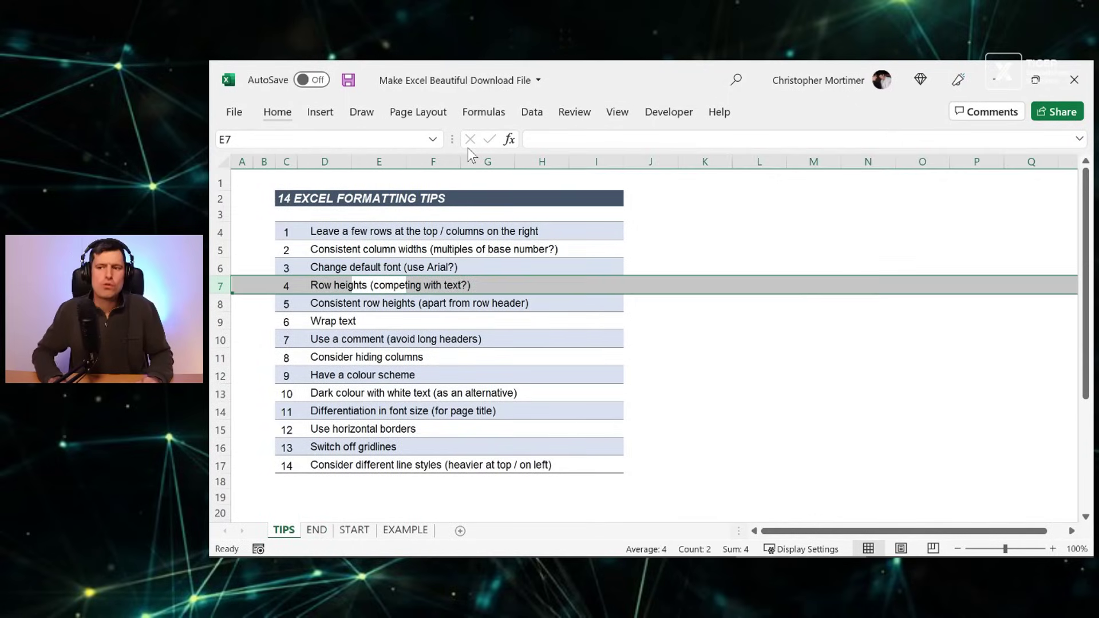
# Step: Check the row height of row 8 in the salary table on the END sheet without changing it
pyautogui.hotkey('ctrl', 'pagedown')
pyautogui.press('Down')
pyautogui.press('Down')
pyautogui.press('Down')
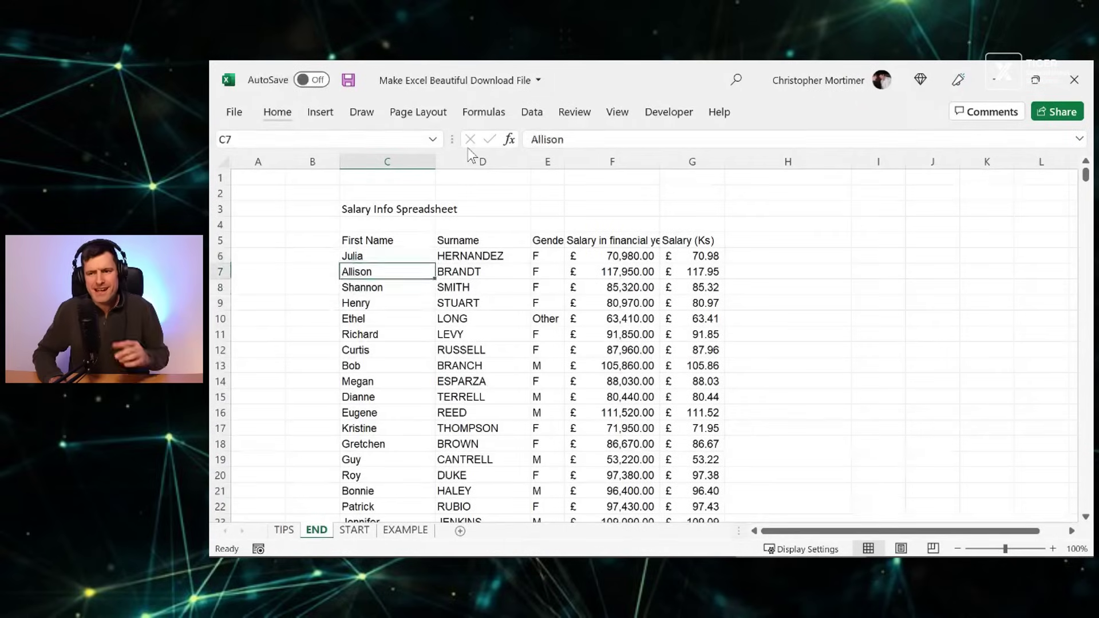
pyautogui.press('Up')
pyautogui.press('Up')
pyautogui.press('Down')
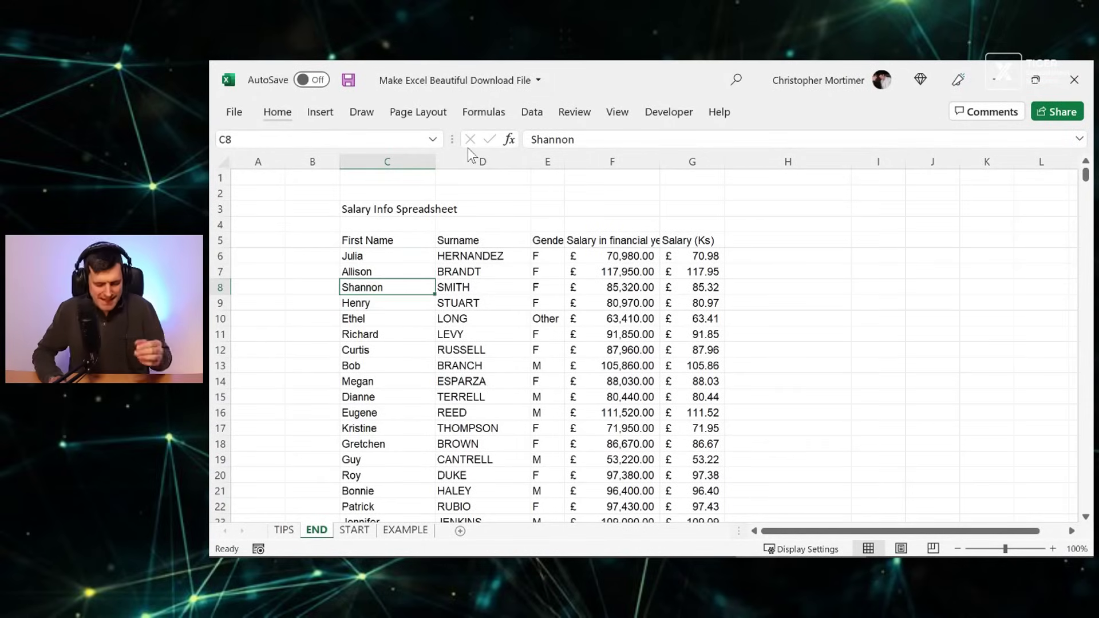
pyautogui.hotkey('alt', 'h')
pyautogui.press('o')
pyautogui.press('h')
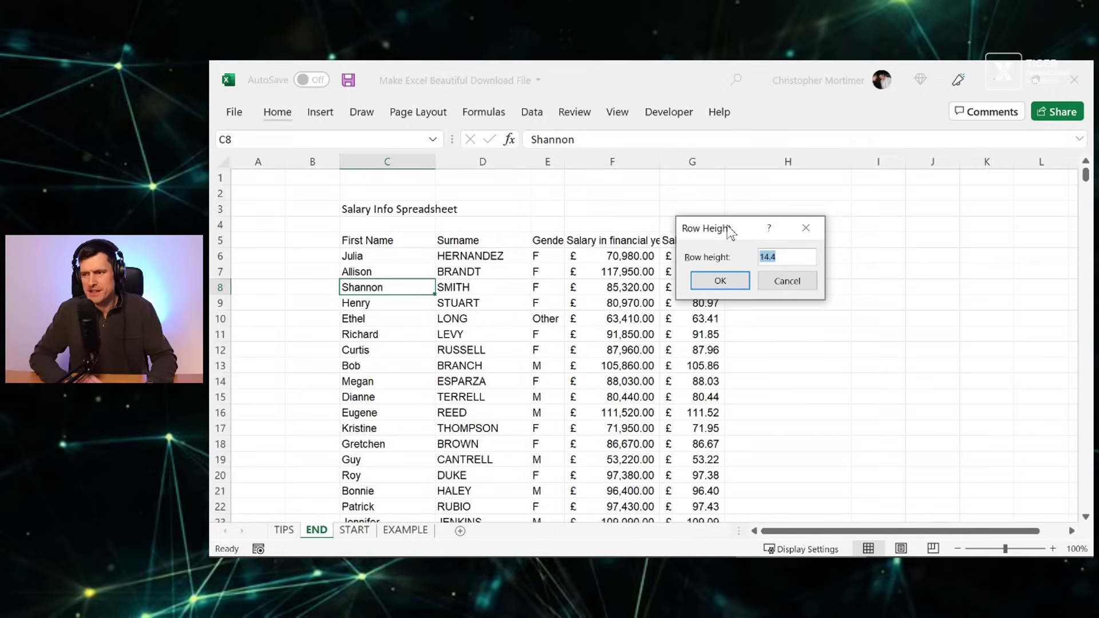
pyautogui.moveTo(726, 226); pyautogui.dragTo(595, 234)
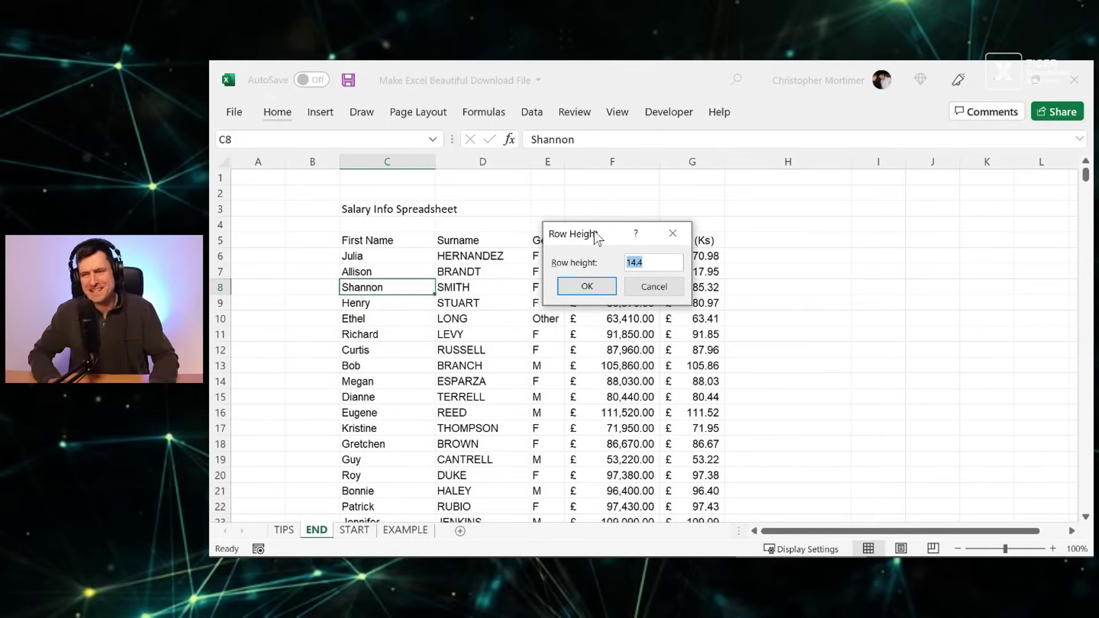
pyautogui.press('Escape')
# Step: Set the height of row 6, the first record of the salary table, to 15
pyautogui.press('Up')
pyautogui.press('Up')
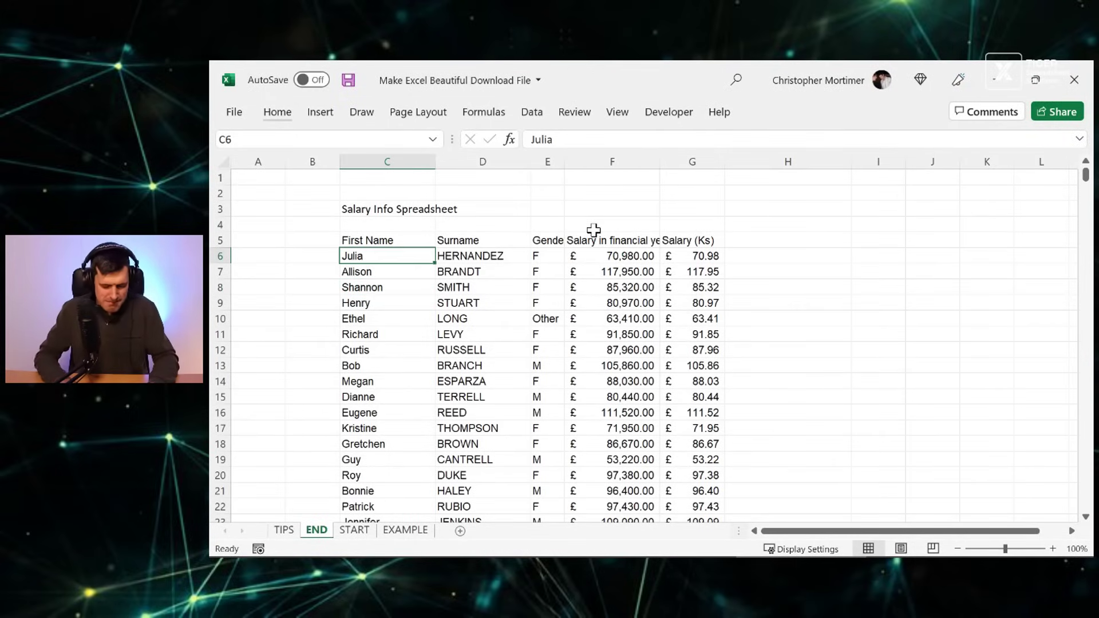
pyautogui.hotkey('alt', 'h')
pyautogui.press('o')
pyautogui.press('h')
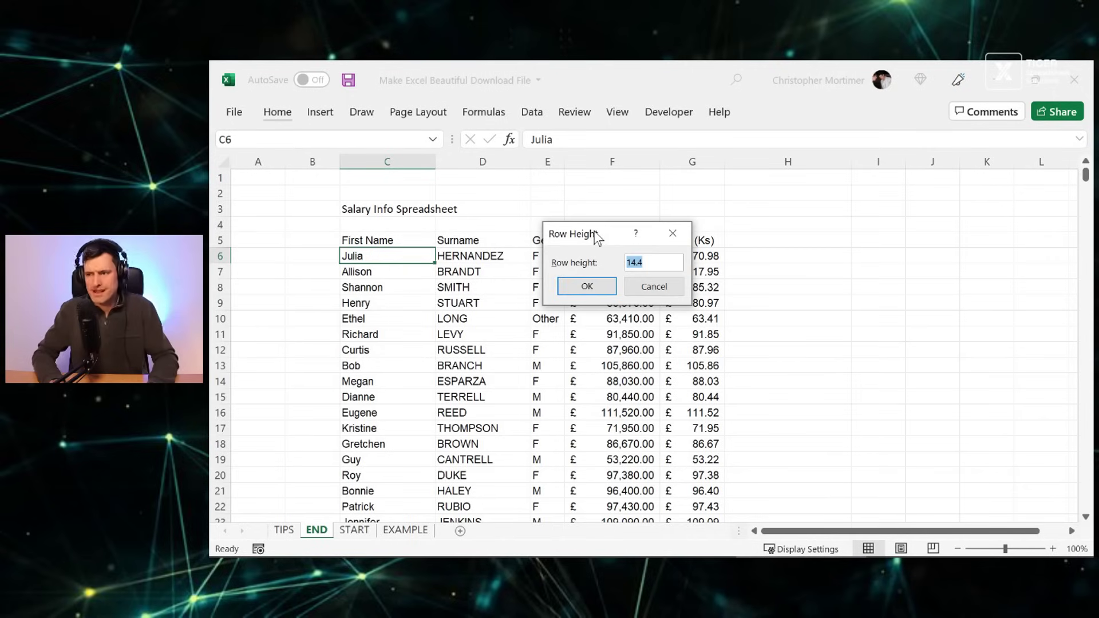
pyautogui.write('15')
pyautogui.press('Return')
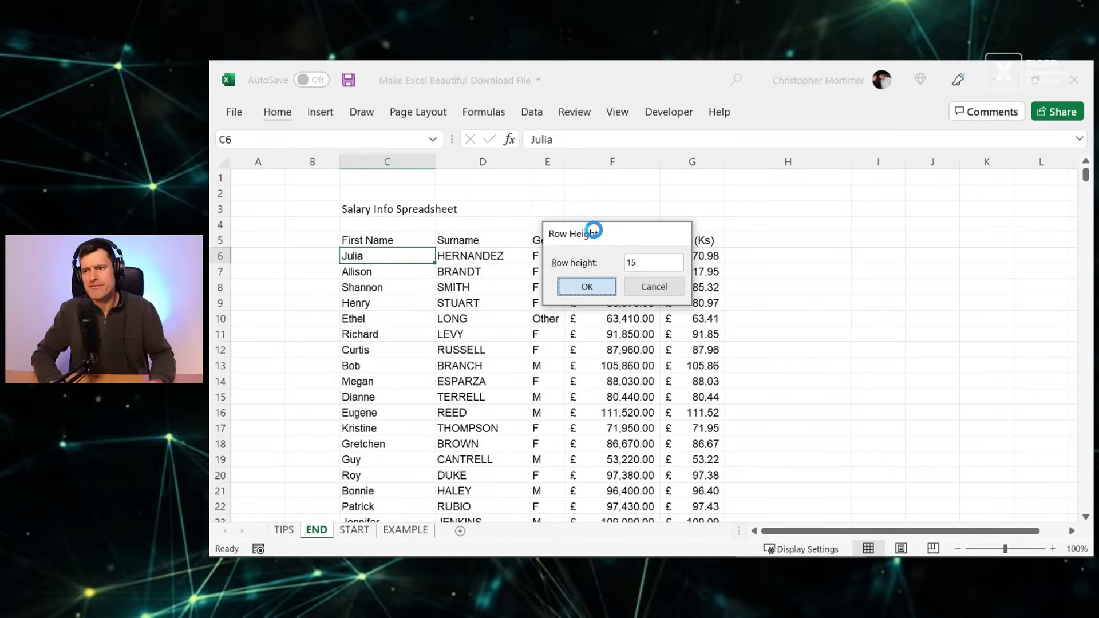
# Step: Apply the same row height of 15 to the remaining records, from row 7 down to row 105
pyautogui.press('Down')
pyautogui.hotkey('ctrl', 'shift', 'Down')
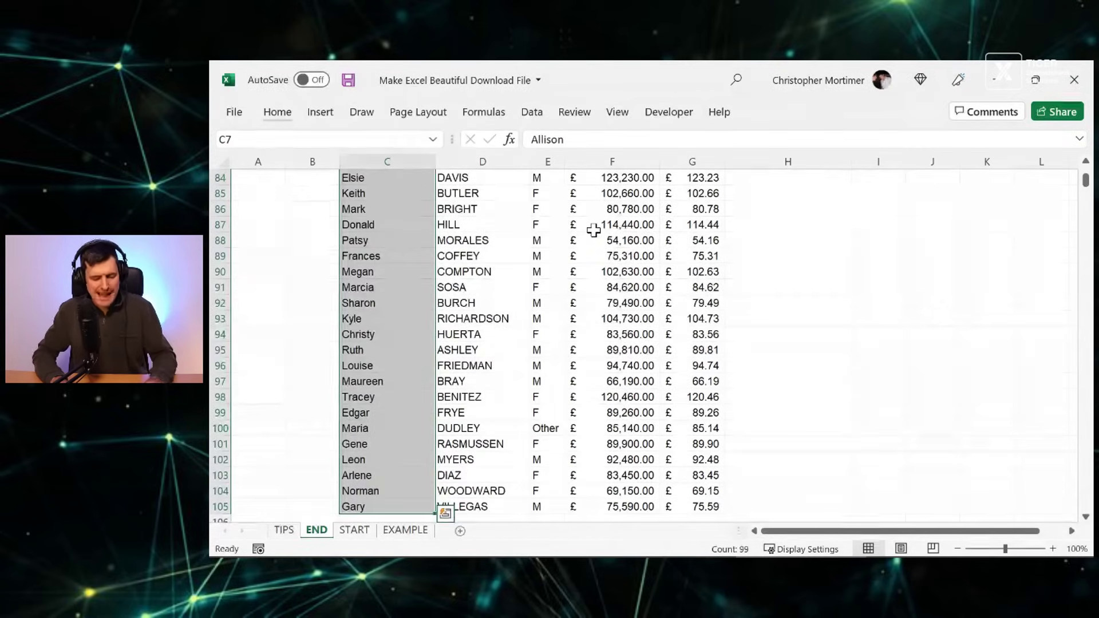
pyautogui.hotkey('ctrl', 'BackSpace')
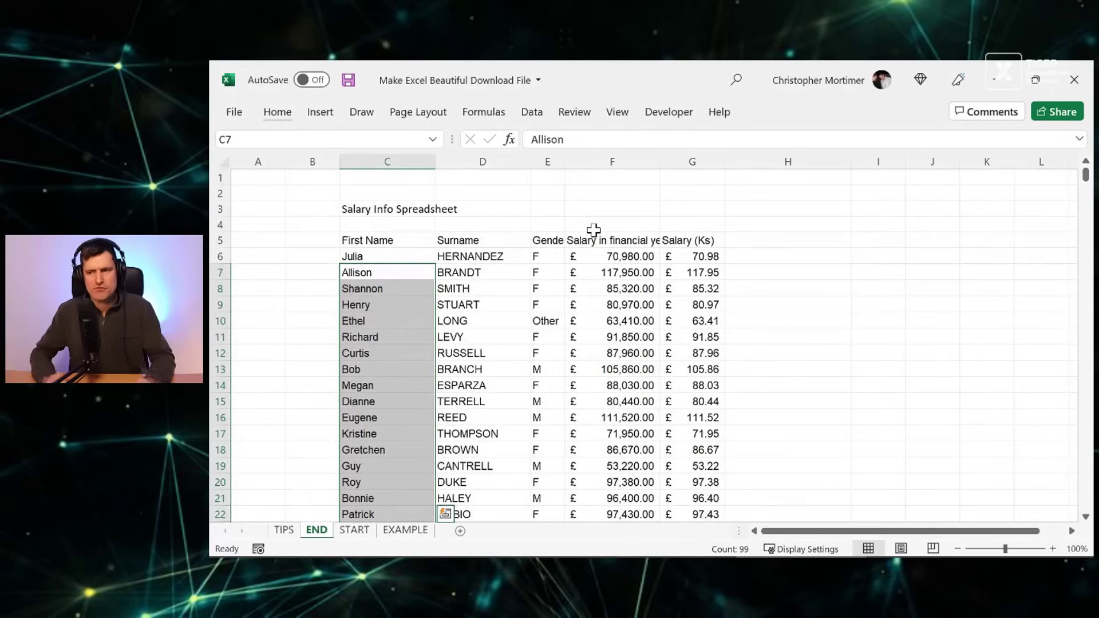
pyautogui.press('Up')
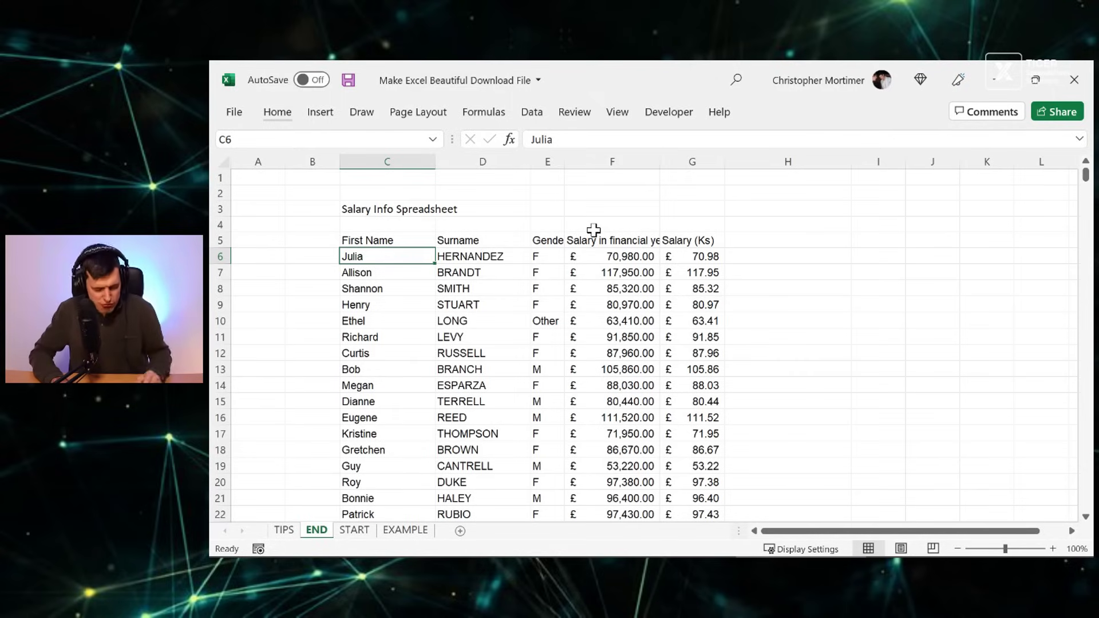
# Step: Consult the fifth formatting tip, on consistent row heights apart from the header, on the TIPS sheet
pyautogui.hotkey('ctrl', 'pageup')
pyautogui.press('Down')
pyautogui.hotkey('shift', 'space')
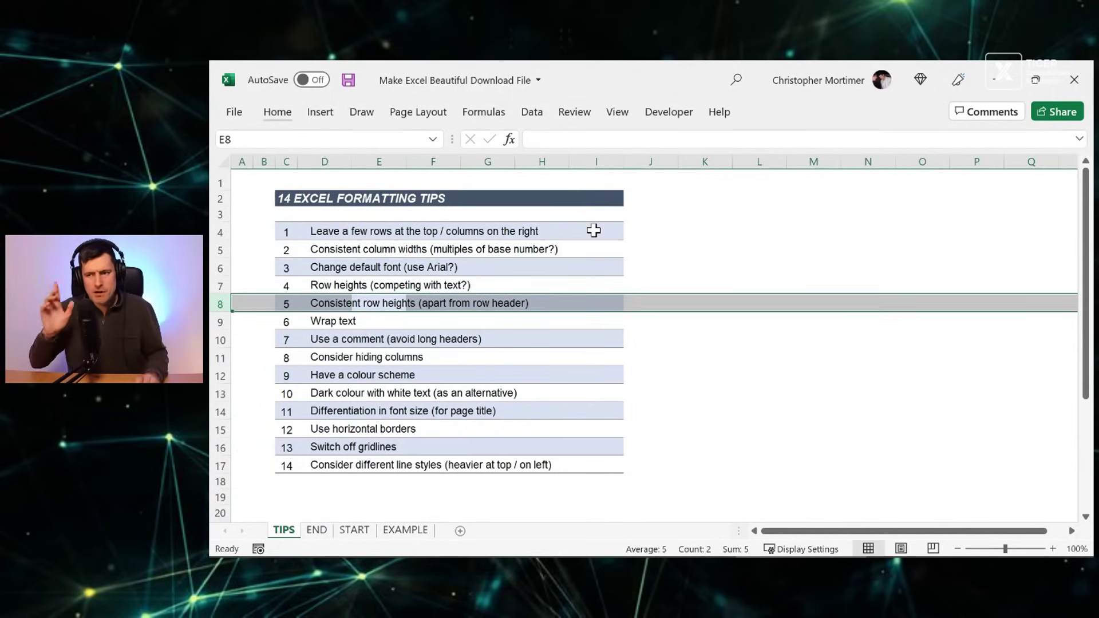
# Step: Set the height of the salary table's header row, row 5, on the END sheet to 45
pyautogui.hotkey('ctrl', 'pagedown')
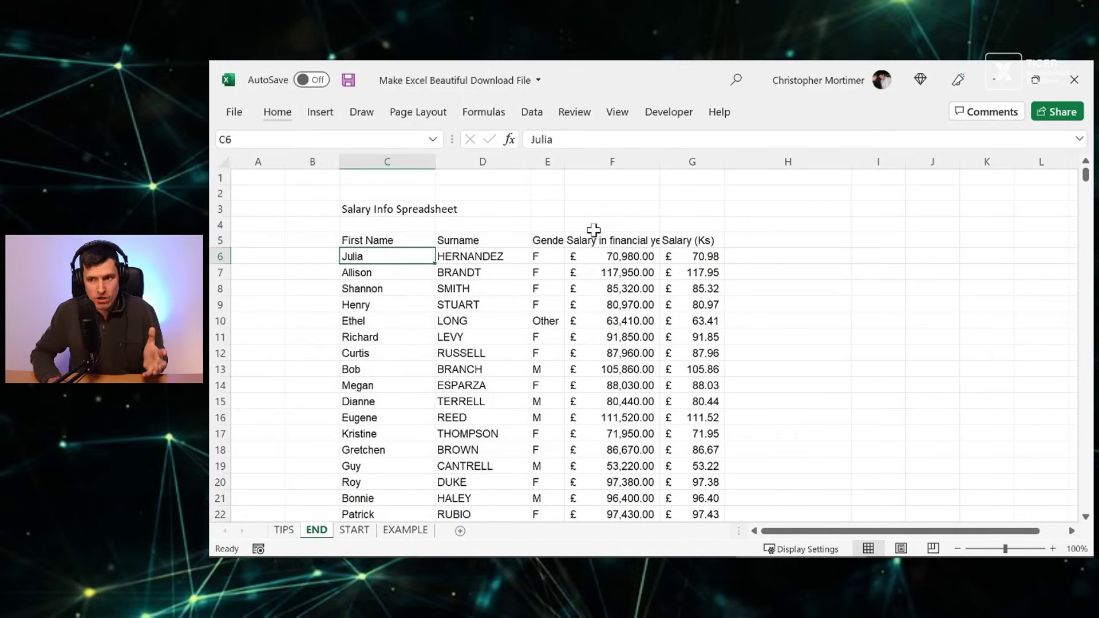
pyautogui.press('Up')
pyautogui.hotkey('alt', 'h')
pyautogui.press('o')
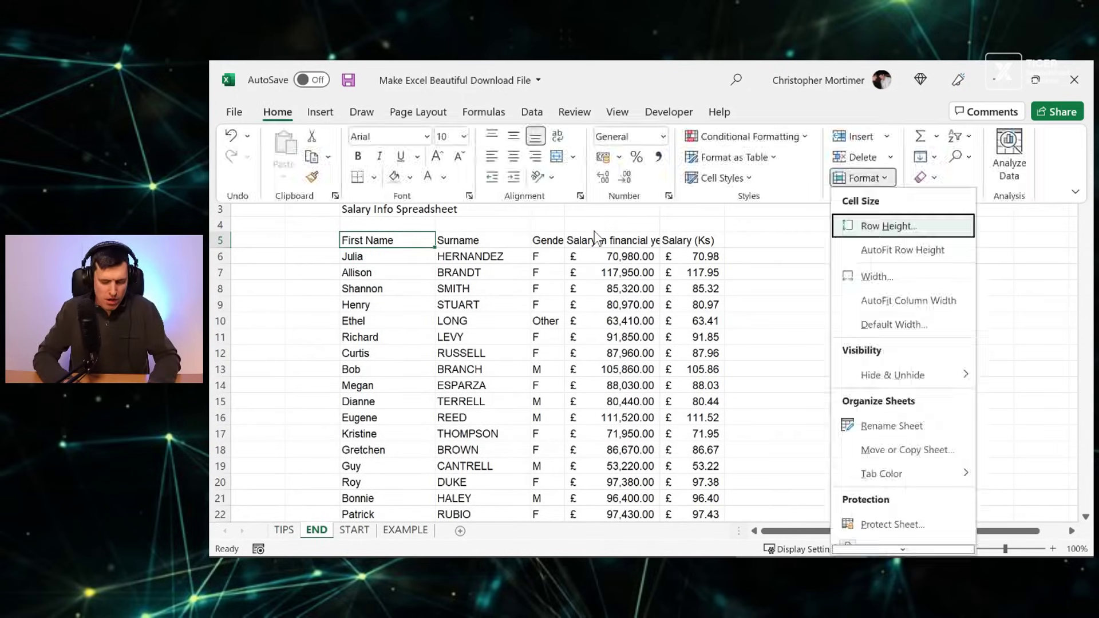
pyautogui.press('h')
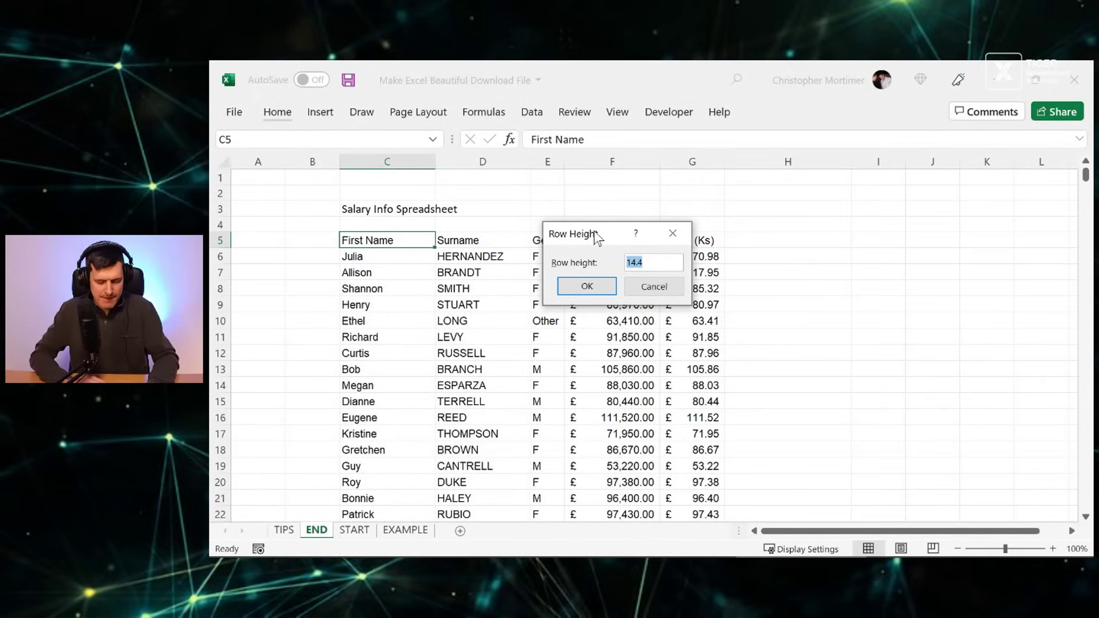
pyautogui.moveTo(596, 235); pyautogui.dragTo(790, 241)
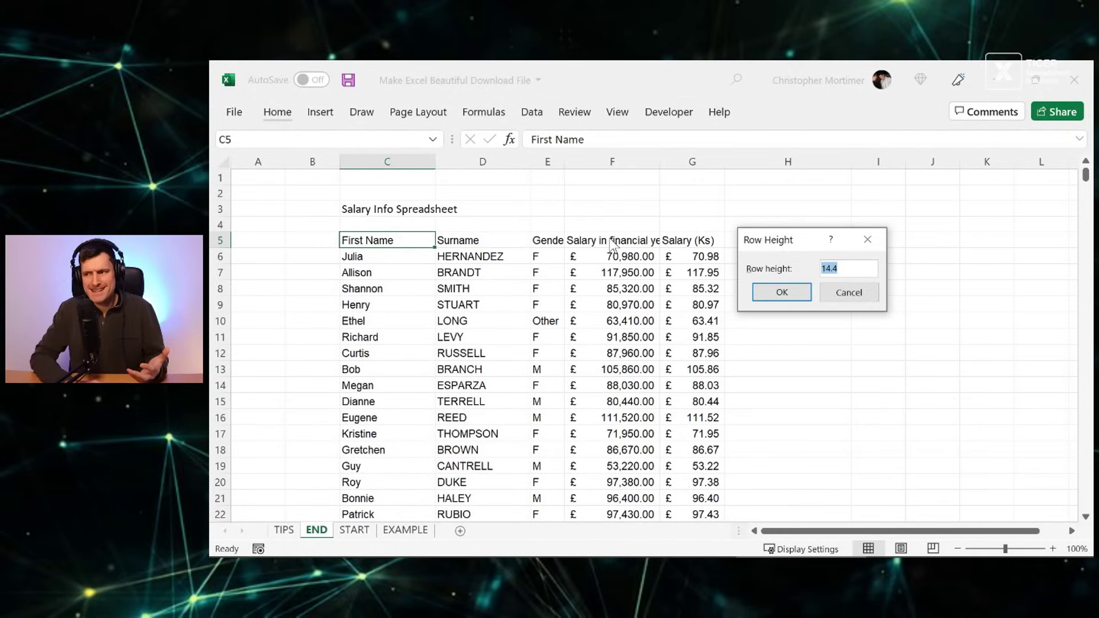
pyautogui.write('45')
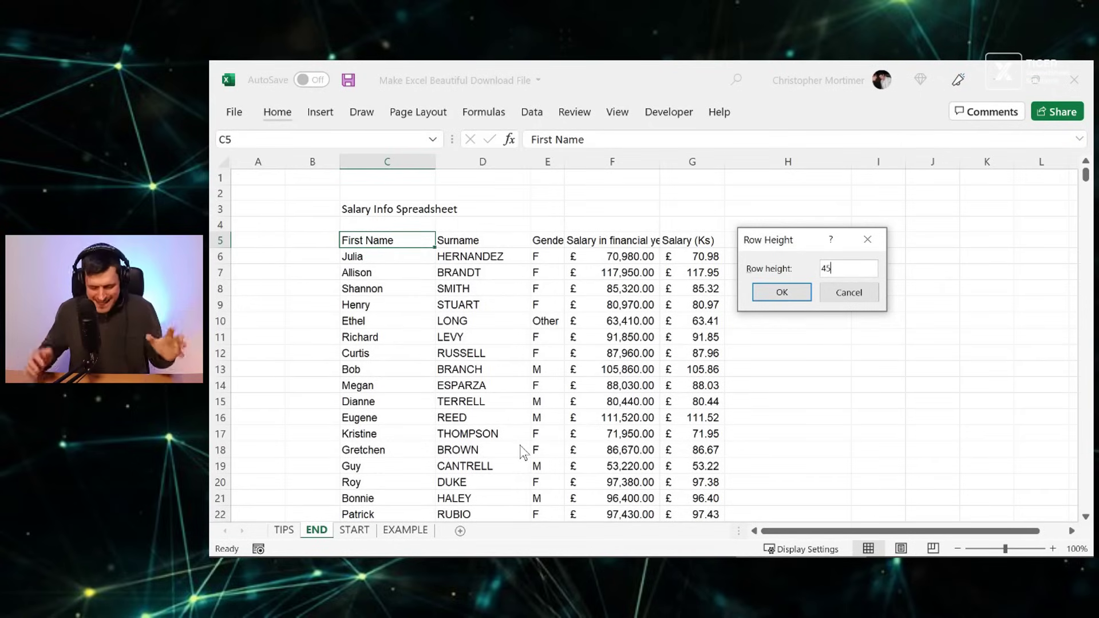
pyautogui.press('Return')
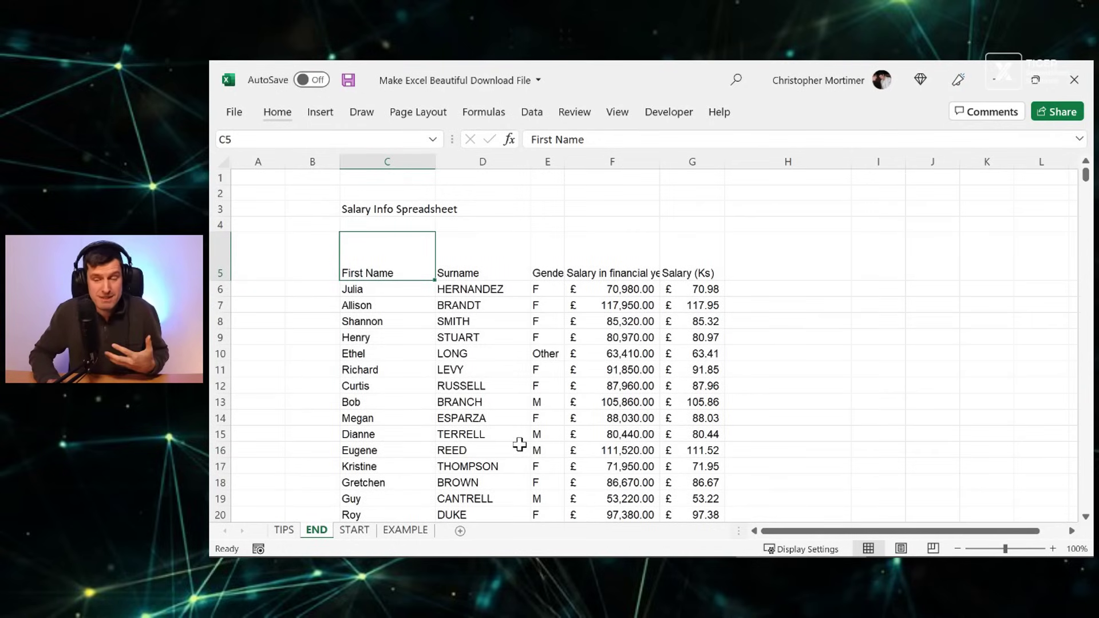
# Step: Examine the headings across row 5, including the full text of the cut-off salary heading in column F
pyautogui.hotkey('shift', 'Right')
pyautogui.hotkey('shift', 'Right')
pyautogui.press('Left')
pyautogui.press('Right')
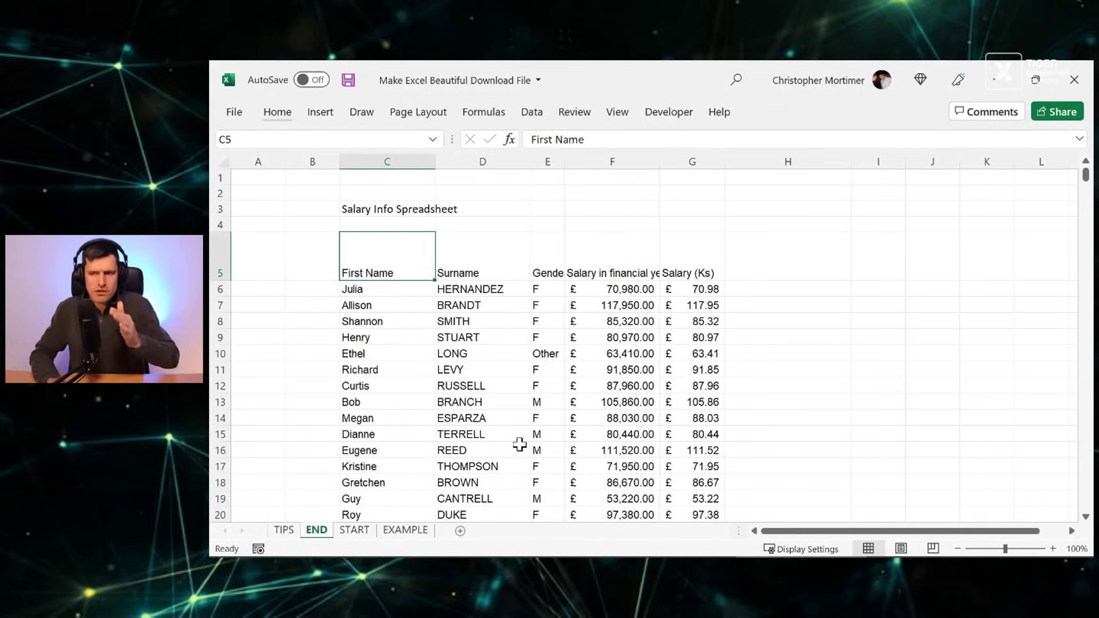
pyautogui.hotkey('shift', 'Right')
pyautogui.hotkey('shift', 'Right')
pyautogui.hotkey('shift', 'Right')
pyautogui.hotkey('shift', 'Right')
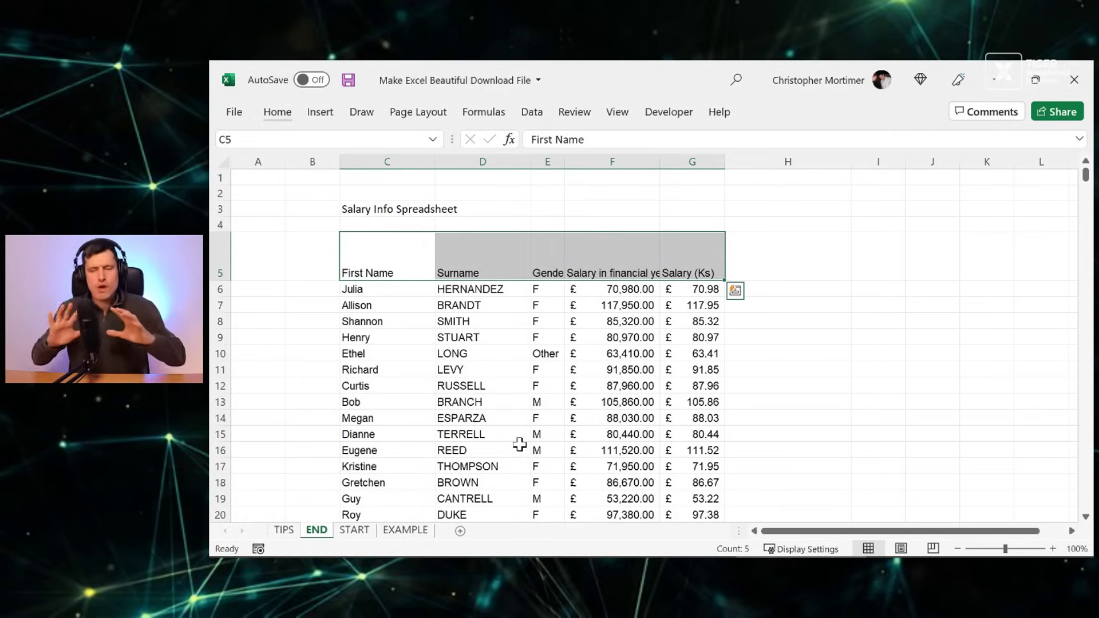
pyautogui.press('Right')
pyautogui.press('Right')
pyautogui.press('Right')
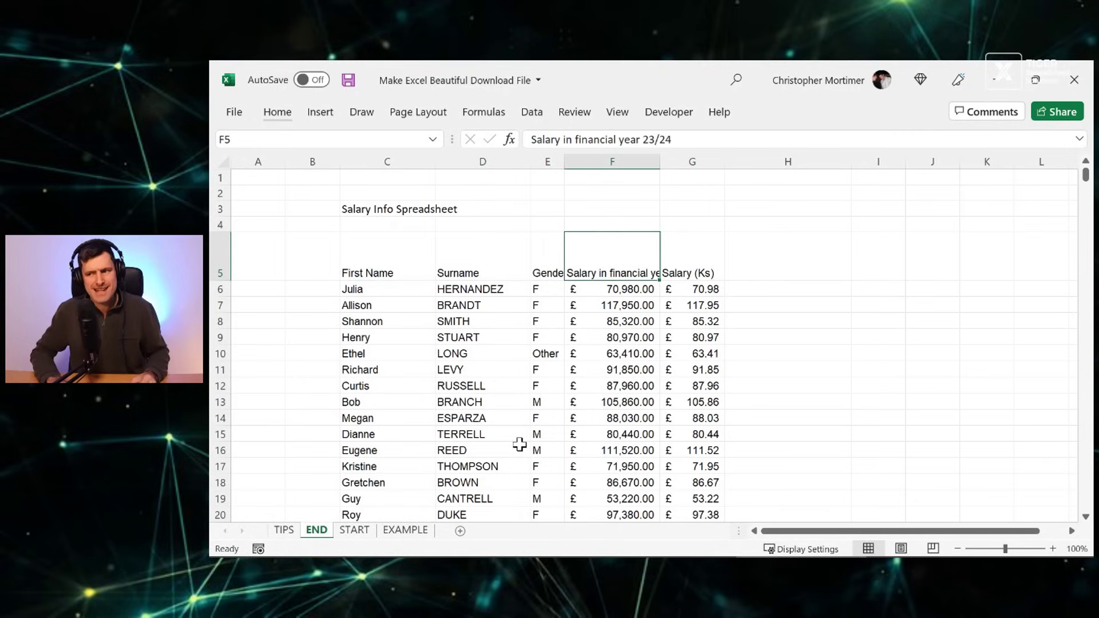
pyautogui.press('Left')
pyautogui.press('Left')
pyautogui.press('Left')
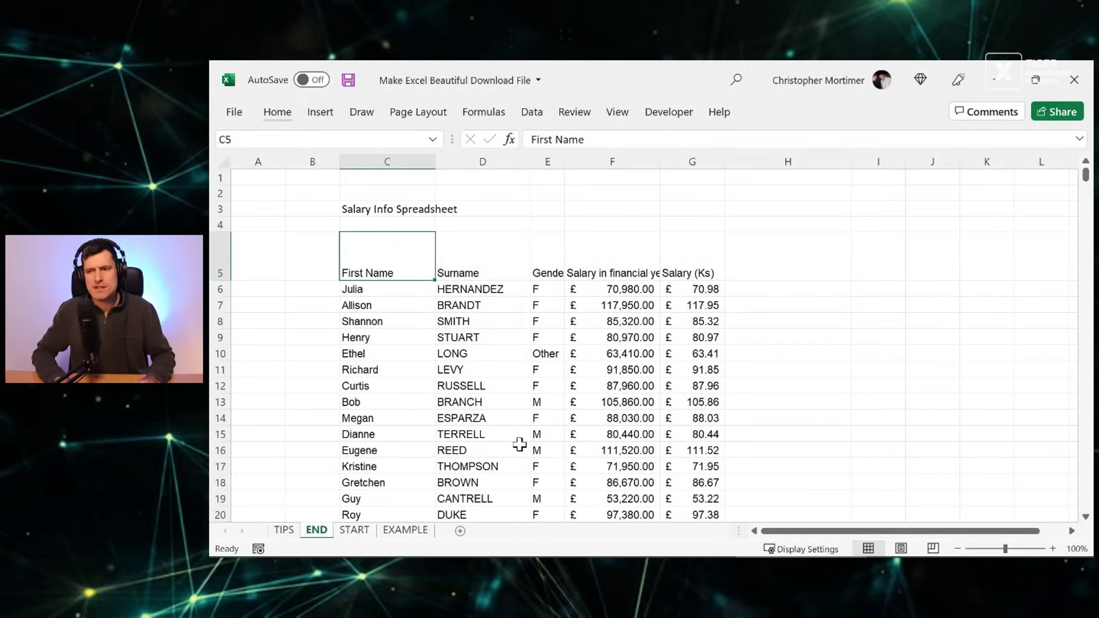
# Step: Wrap the text of the header cells C5 to G5 so that long headings run over several lines
pyautogui.hotkey('shift', 'Right')
pyautogui.hotkey('shift', 'Right')
pyautogui.hotkey('shift', 'Right')
pyautogui.hotkey('shift', 'Right')
pyautogui.press('alt')
pyautogui.press('h')
pyautogui.press('w')
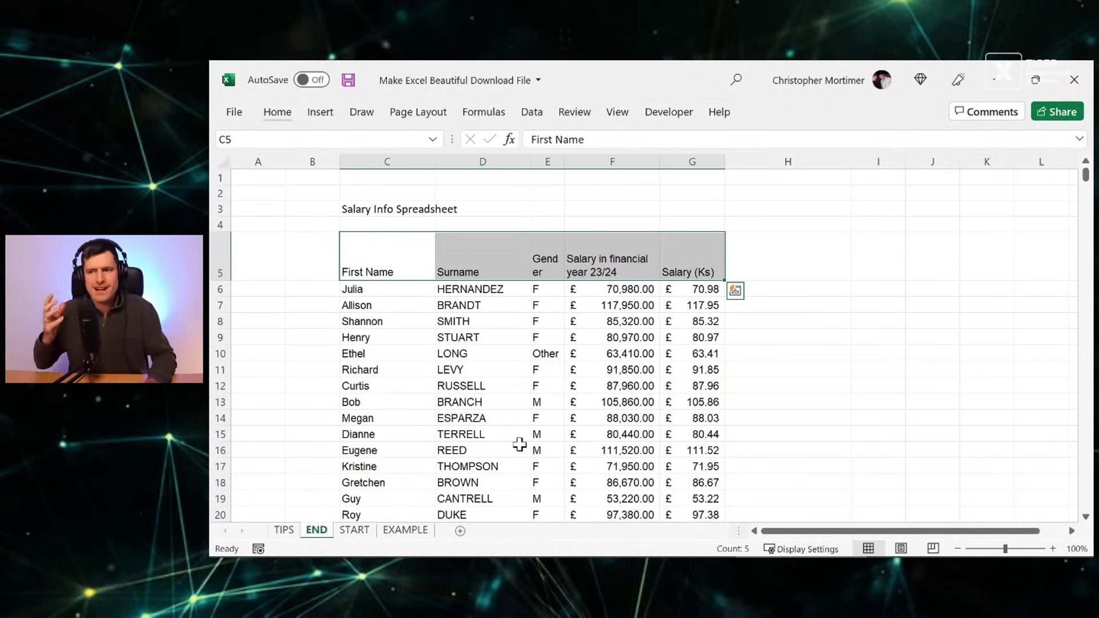
pyautogui.write('`')
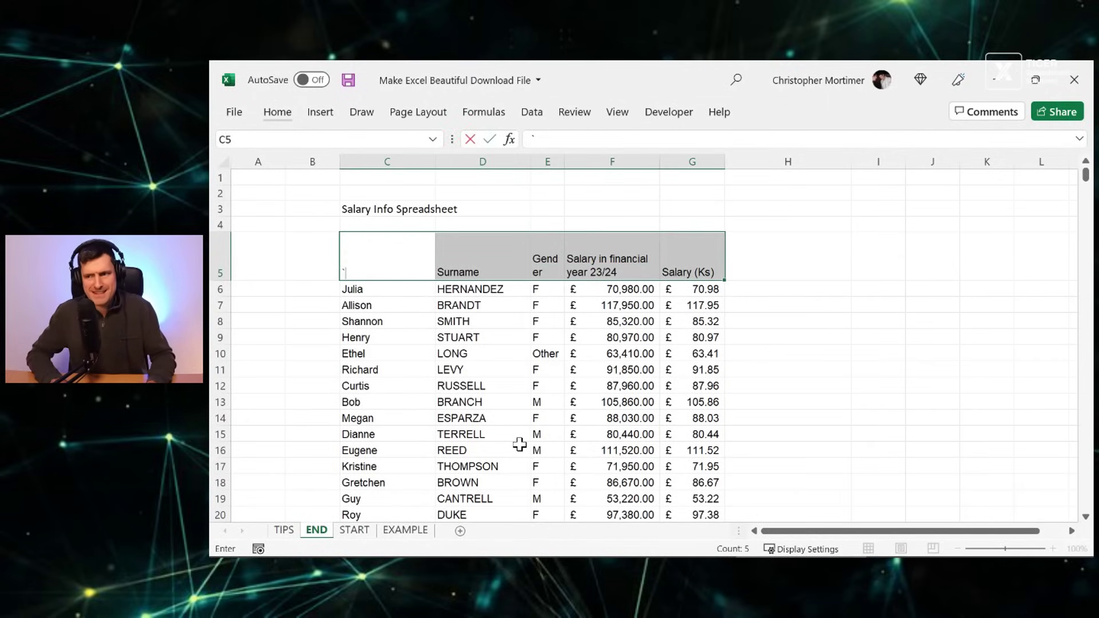
# Step: Undo the stray entry in header cell C5 of the salary table
pyautogui.press('Right')
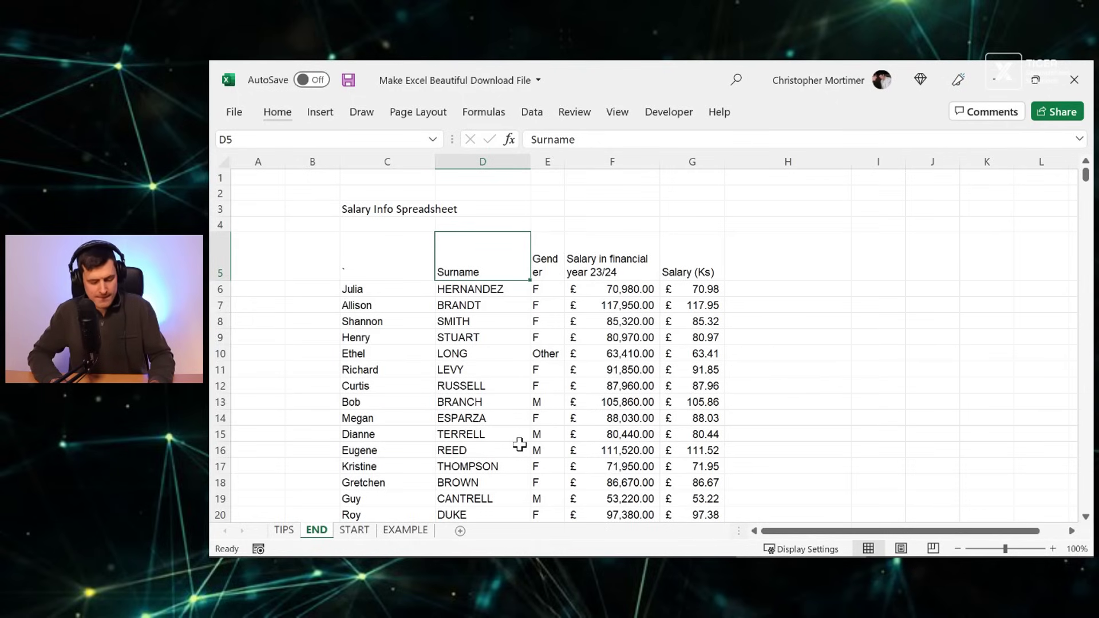
pyautogui.hotkey('ctrl', 'z')
# Step: Try a column width of 10 for the Gender column E and undo it
pyautogui.press('Right')
pyautogui.press('Right')
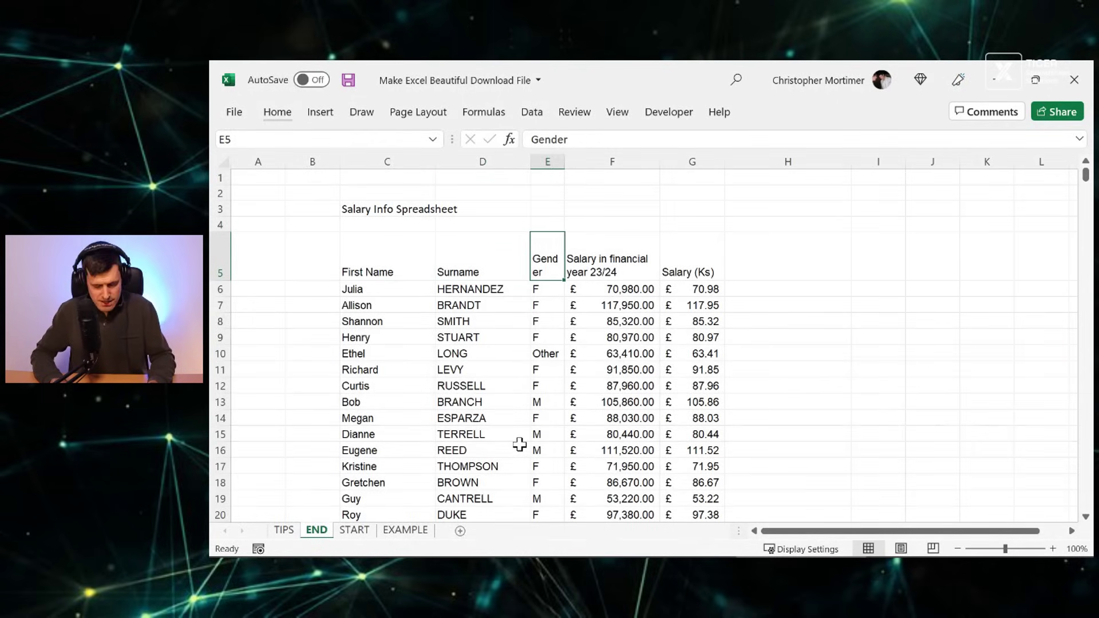
pyautogui.press('alt')
pyautogui.press('h')
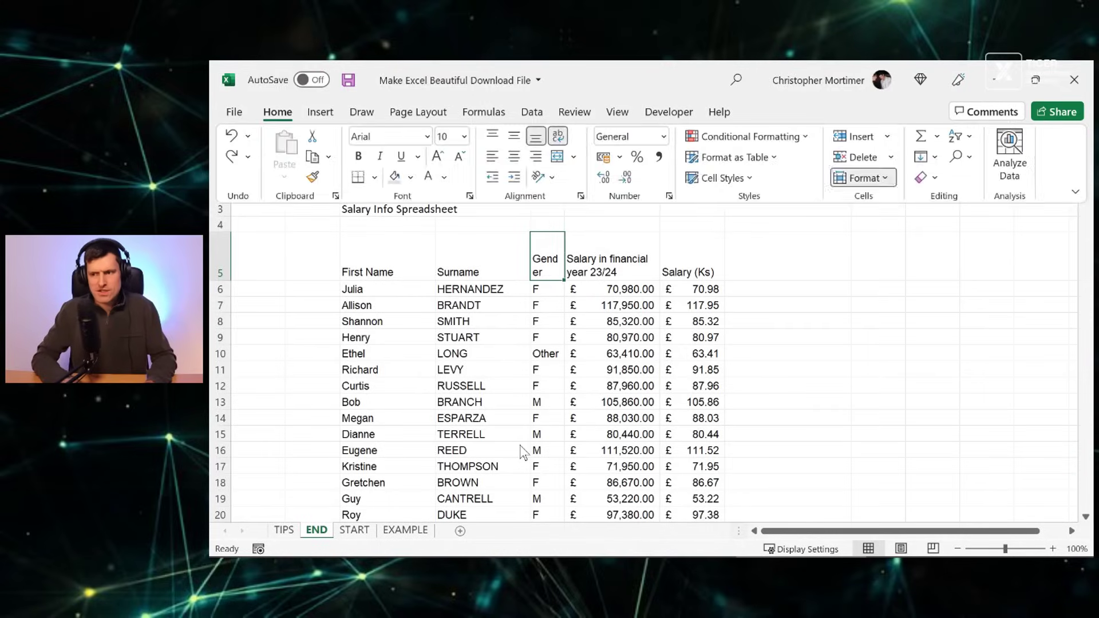
pyautogui.write('ow')
pyautogui.write('10')
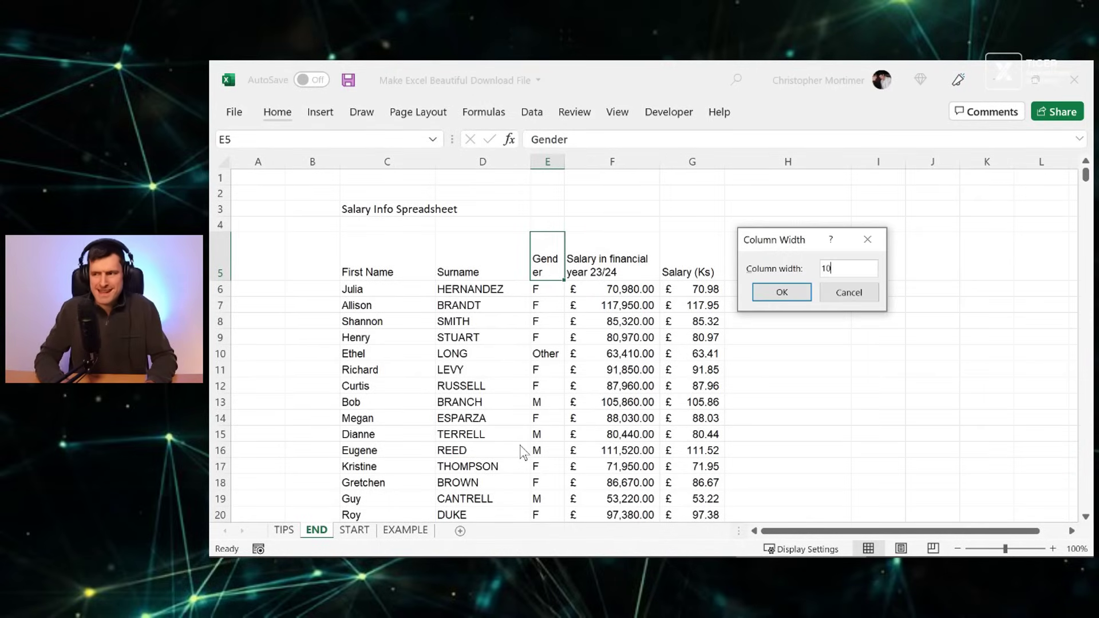
pyautogui.press('Return')
pyautogui.hotkey('ctrl', 'z')
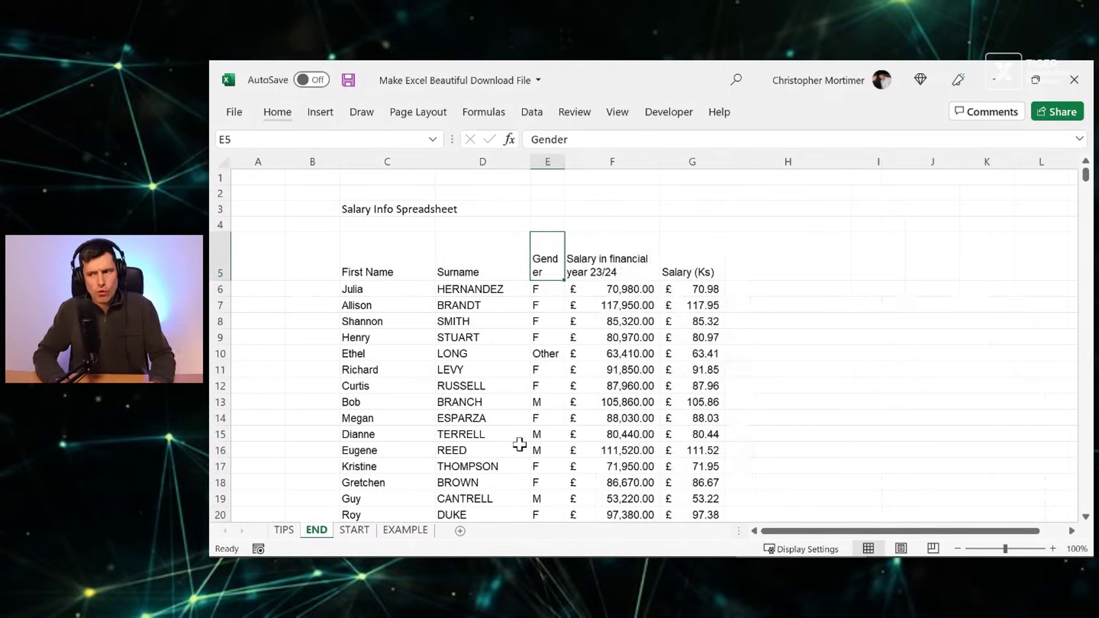
pyautogui.press('alt')
pyautogui.press('h')
pyautogui.press('o')
pyautogui.press('Escape')
pyautogui.press('Escape')
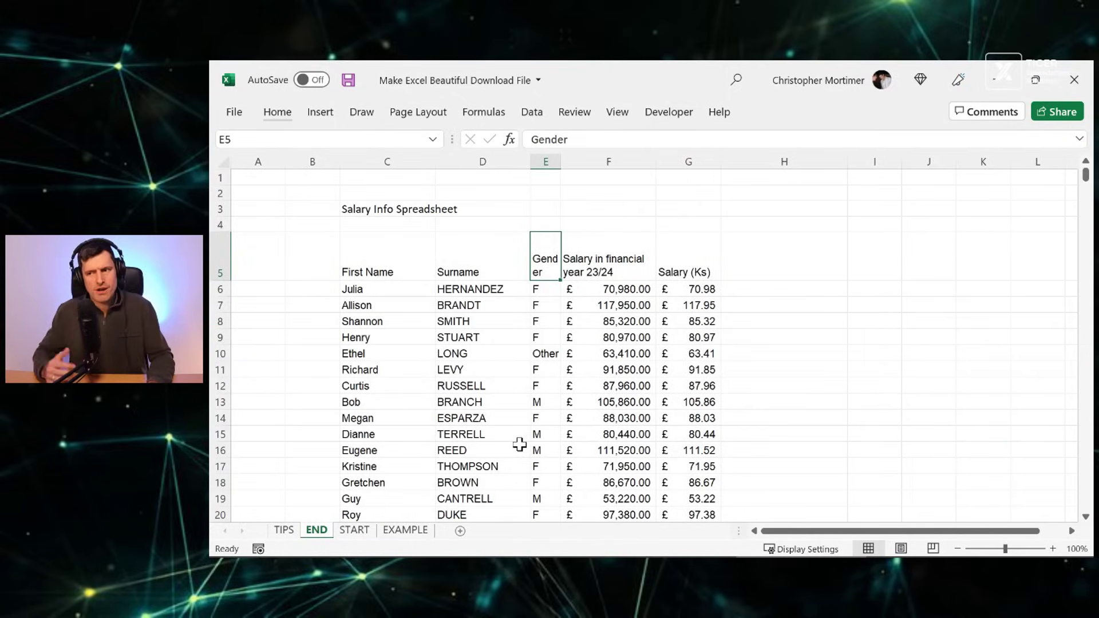
# Step: Set the width of the Gender column E to 10
pyautogui.press('alt')
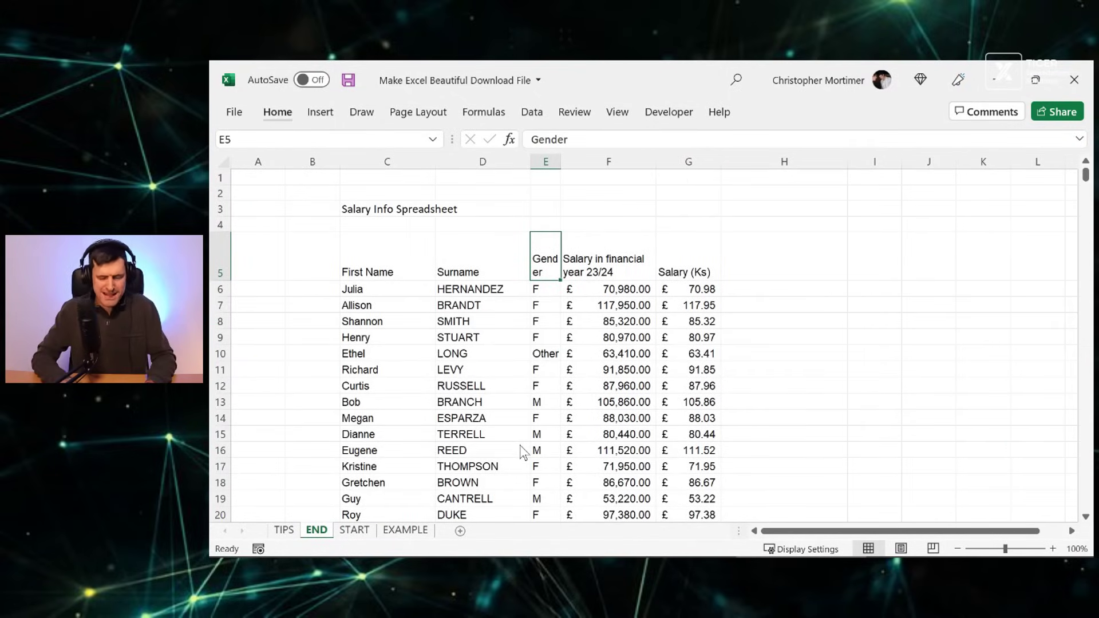
pyautogui.write('ocw')
pyautogui.write('10')
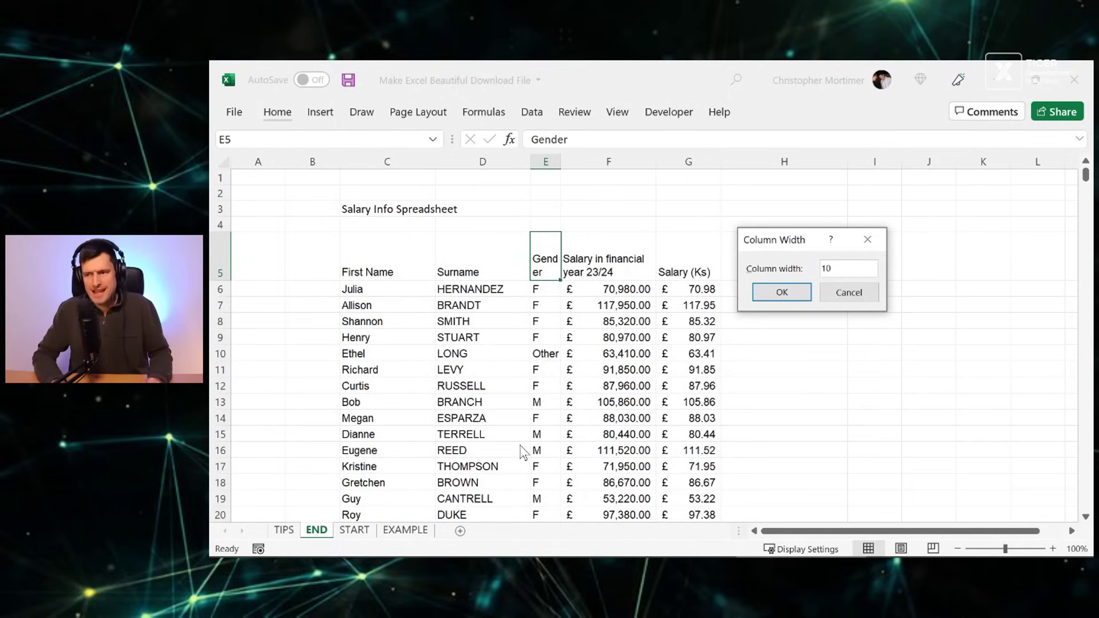
pyautogui.press('Return')
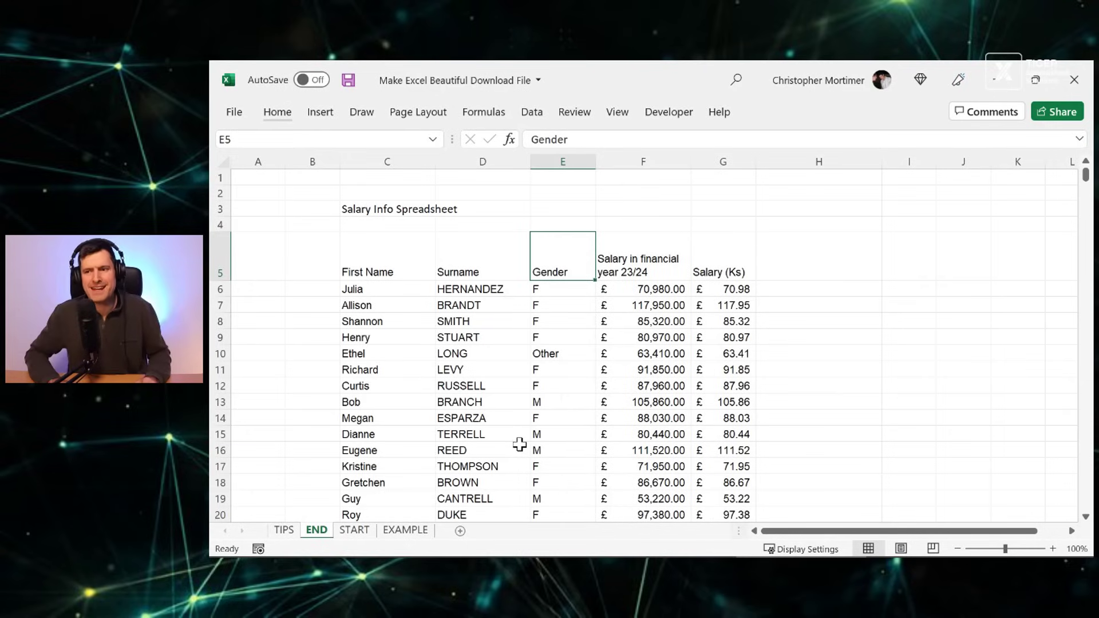
# Step: Consult the sixth and seventh formatting tips, on wrapping text and using a comment instead of long headers, on the TIPS sheet
pyautogui.hotkey('ctrl', 'pageup')
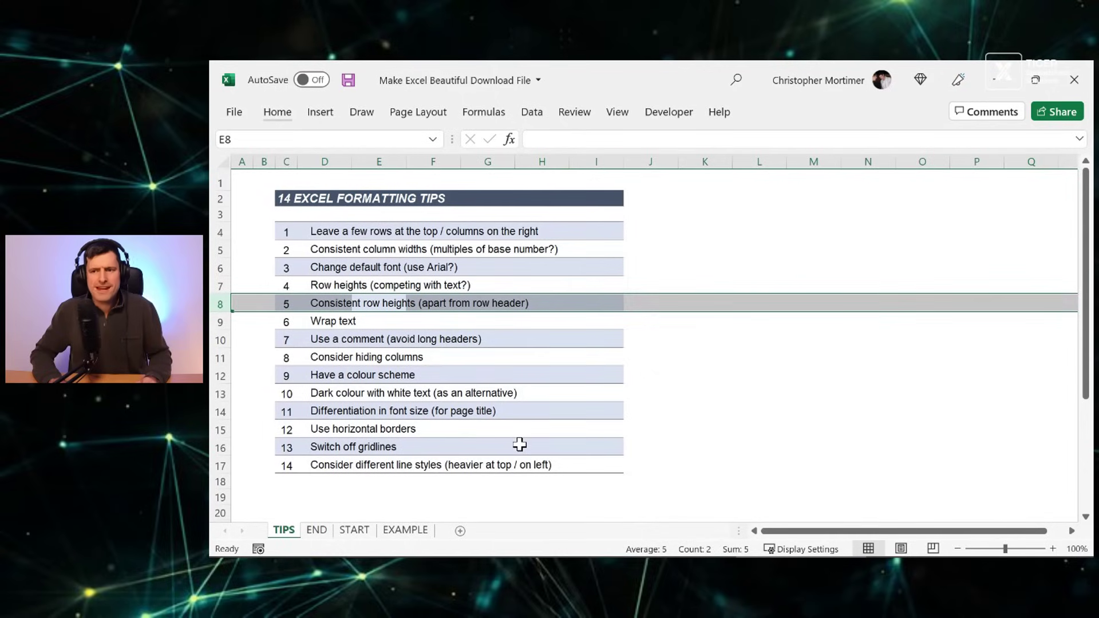
pyautogui.press('Down')
pyautogui.hotkey('shift', 'space')
pyautogui.press('Down')
pyautogui.hotkey('shift', 'space')
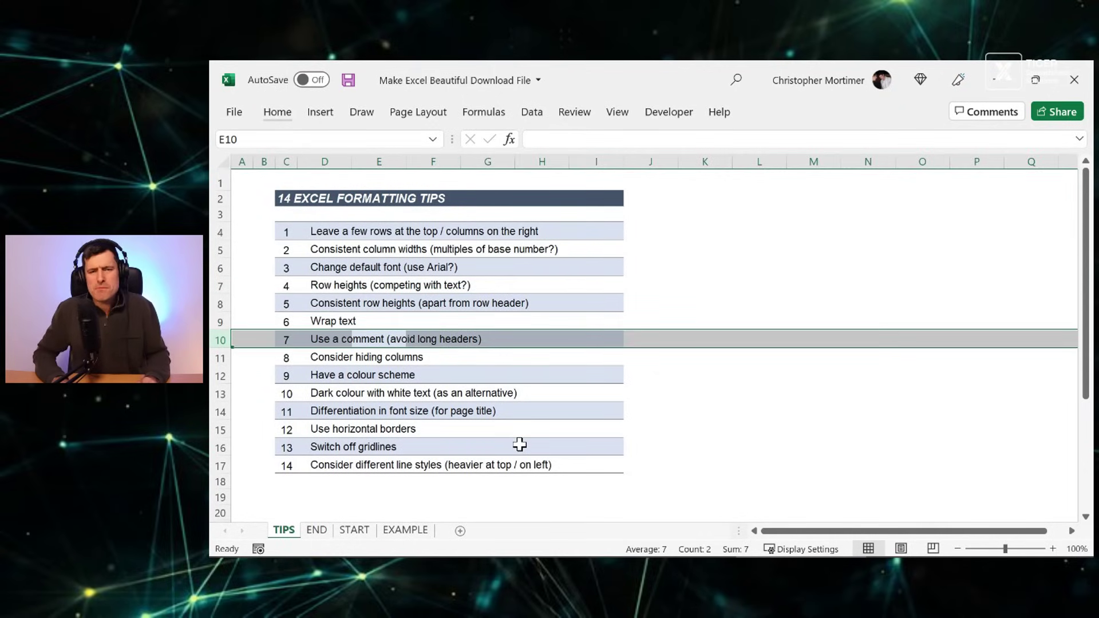
# Step: Shorten the heading in cell F5 on the END sheet to "Salary"
pyautogui.hotkey('ctrl', 'pagedown')
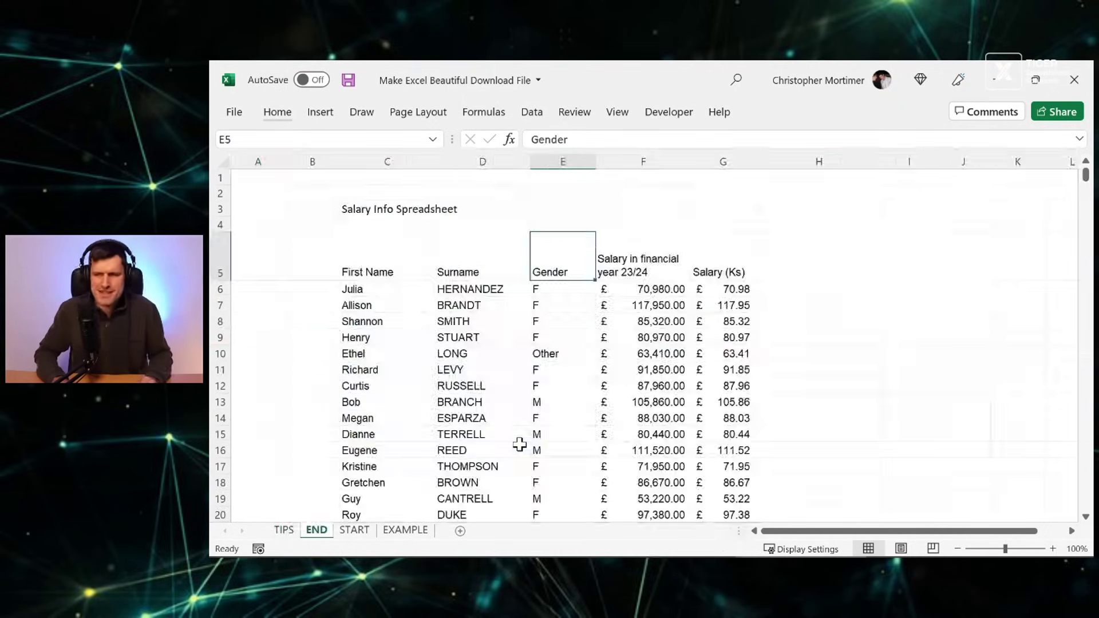
pyautogui.press('Right')
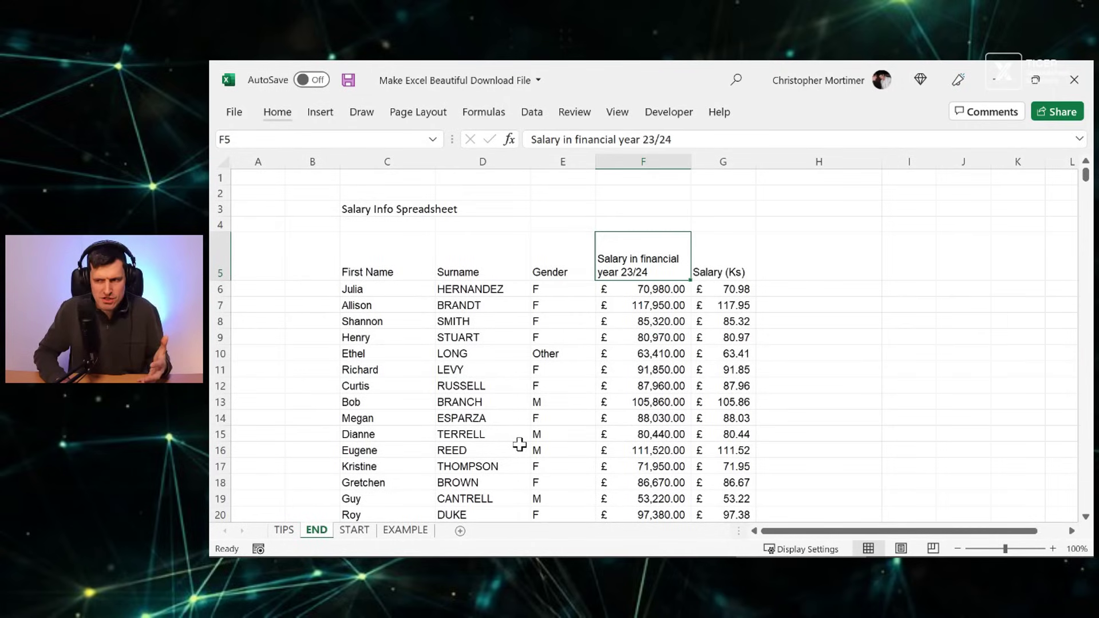
pyautogui.doubleClick(659, 271)
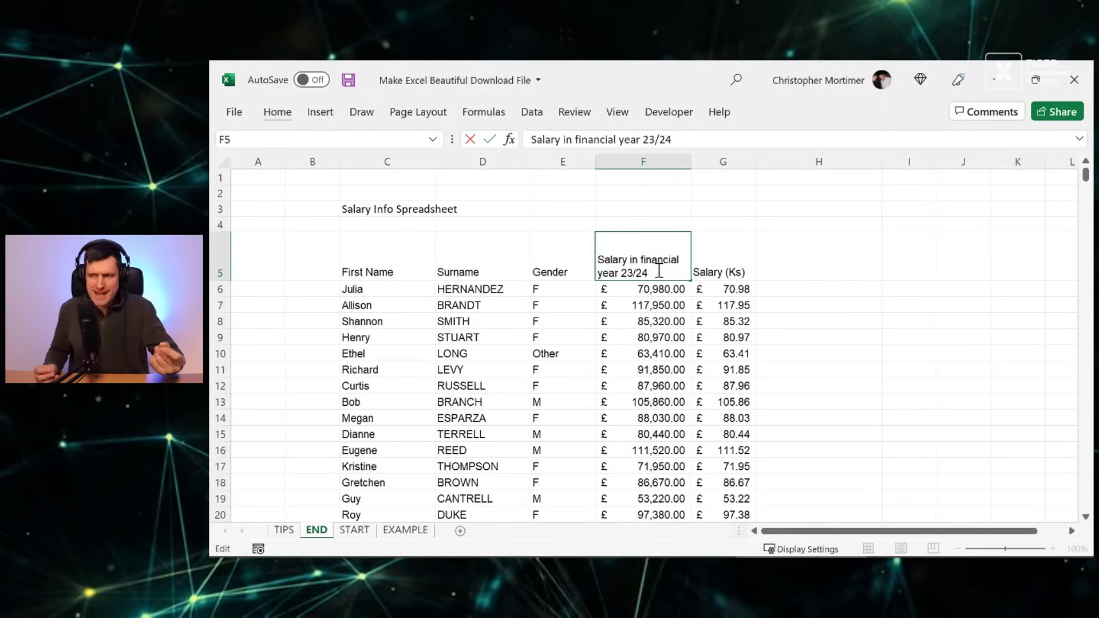
pyautogui.moveTo(659, 271); pyautogui.dragTo(629, 261)
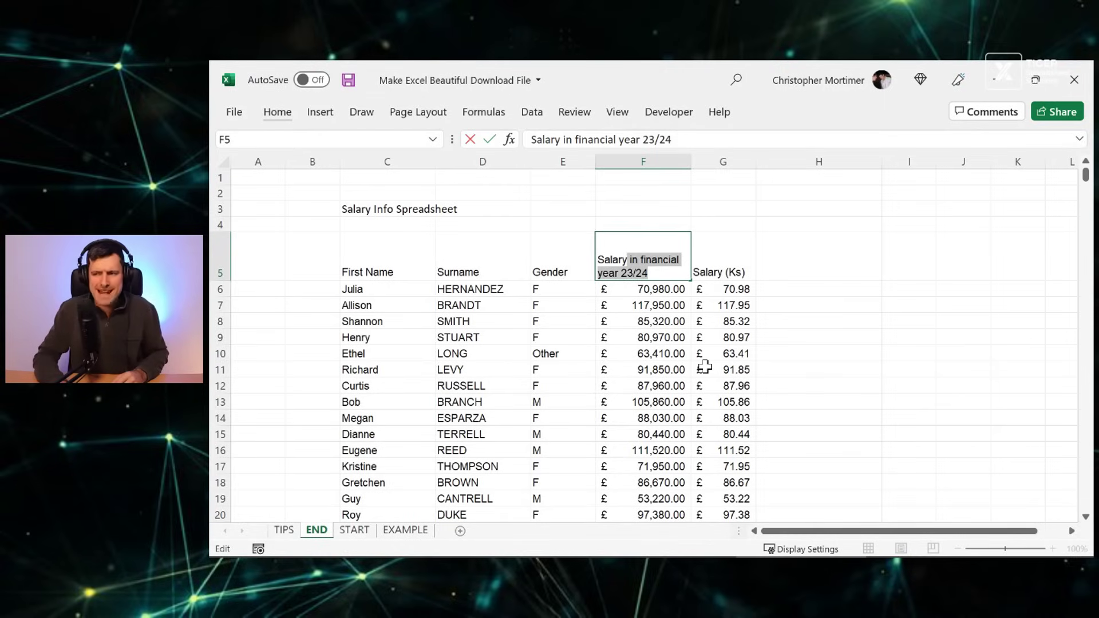
pyautogui.press('BackSpace')
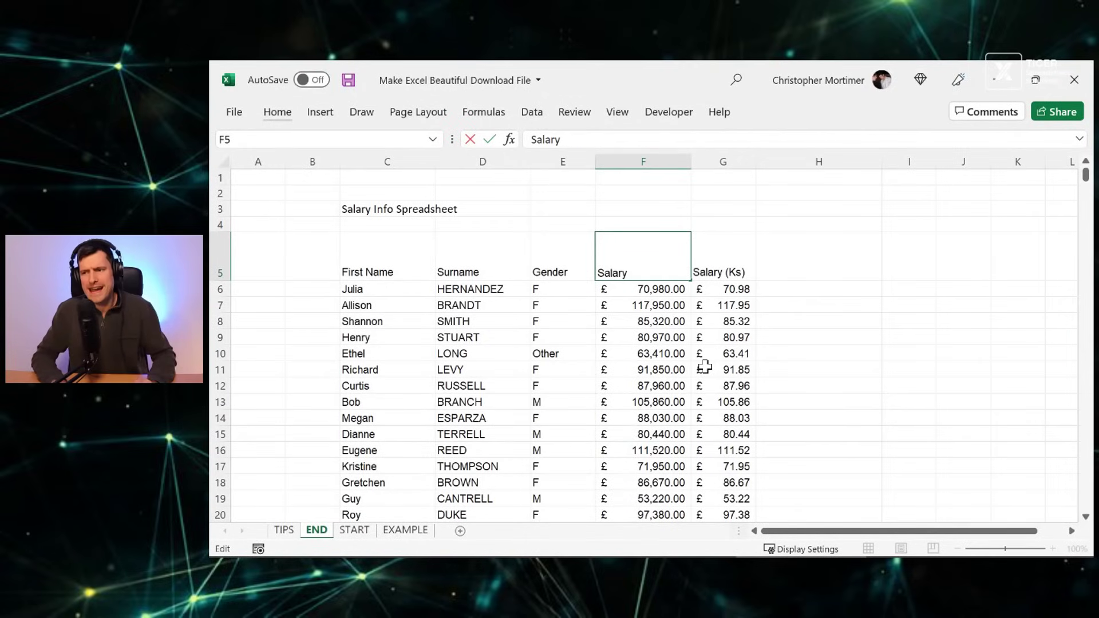
pyautogui.press('Return')
pyautogui.press('Up')
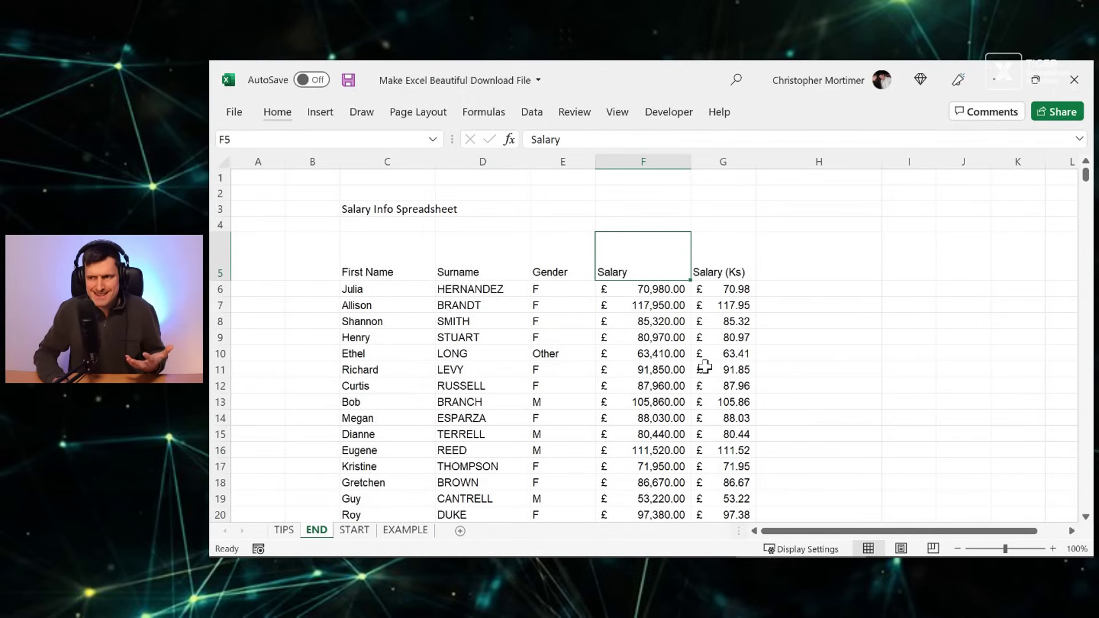
# Step: Add and post the comment "Salary in financial year 23/24" on the Salary header cell F5
pyautogui.click(583, 115)
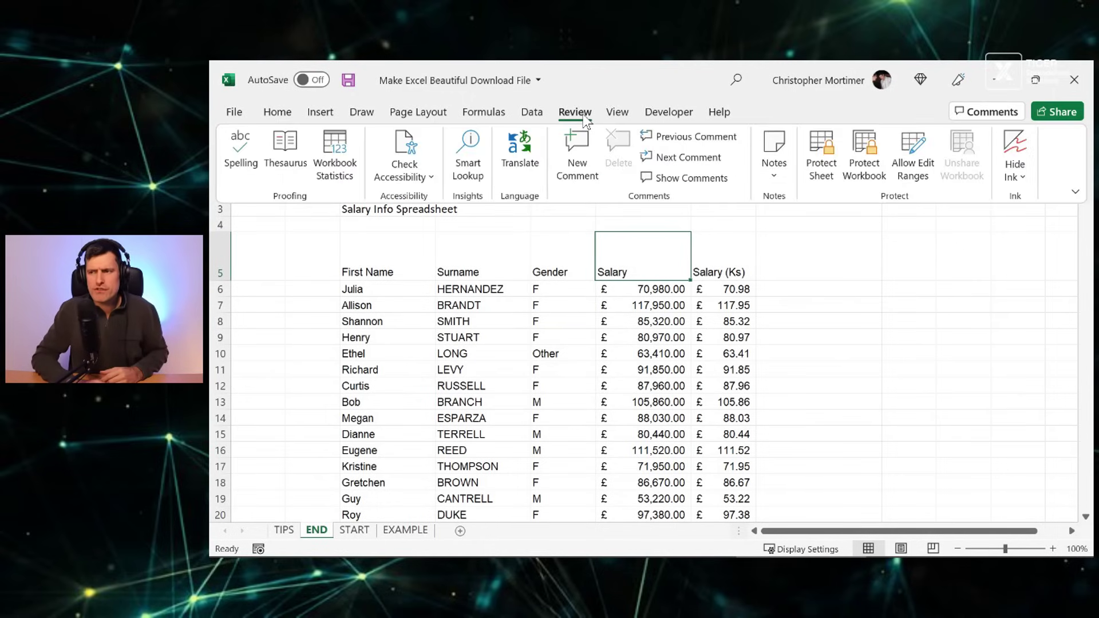
pyautogui.click(583, 172)
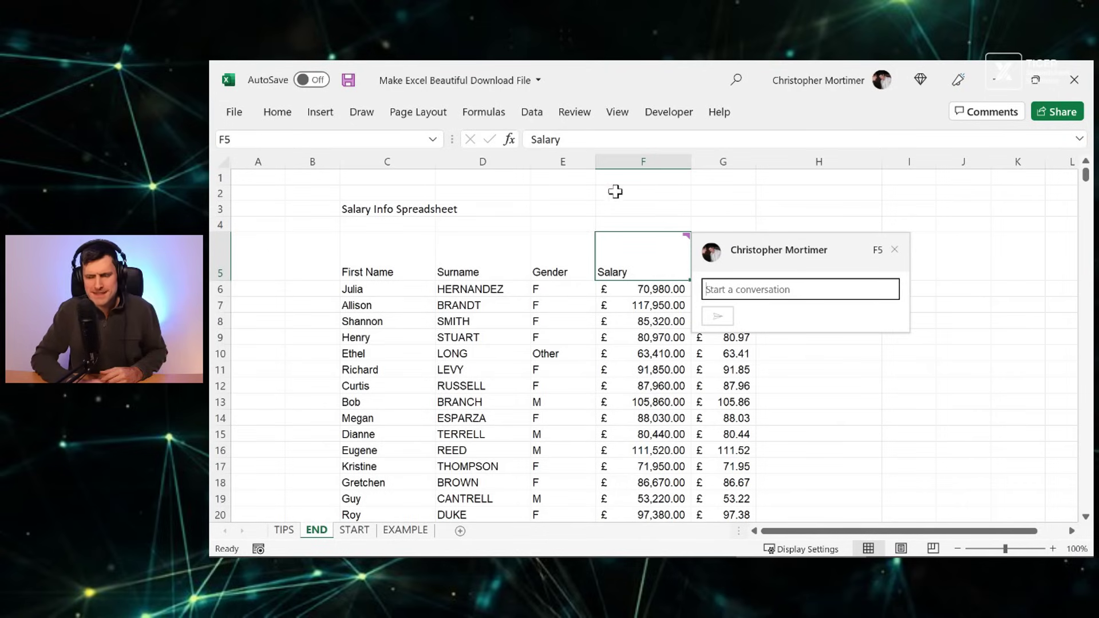
pyautogui.write('in financial year 23/24')
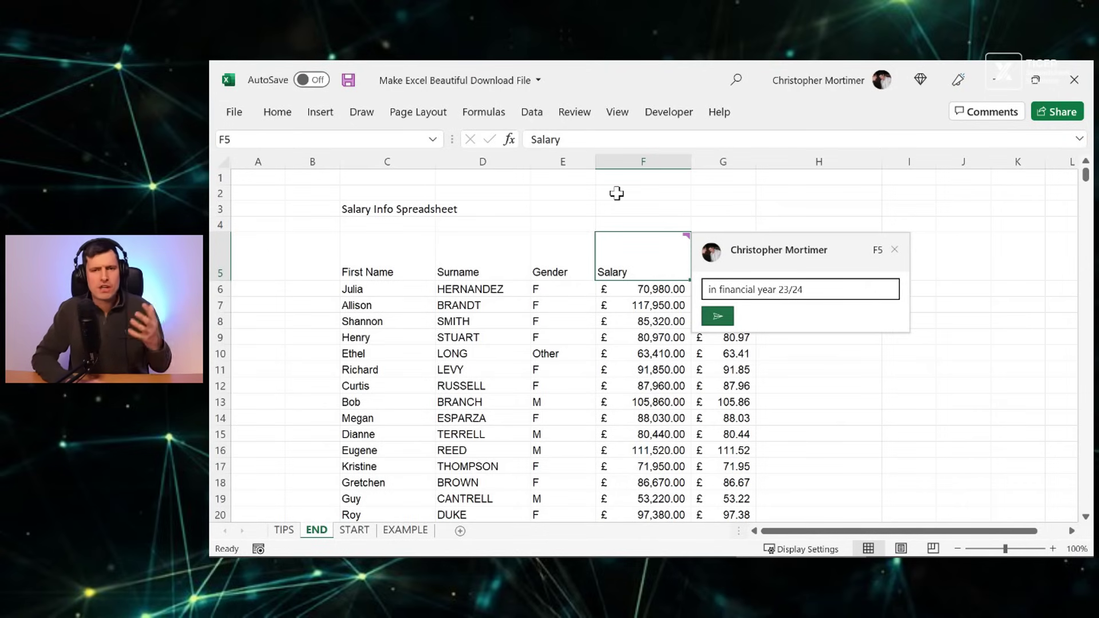
pyautogui.click(706, 289)
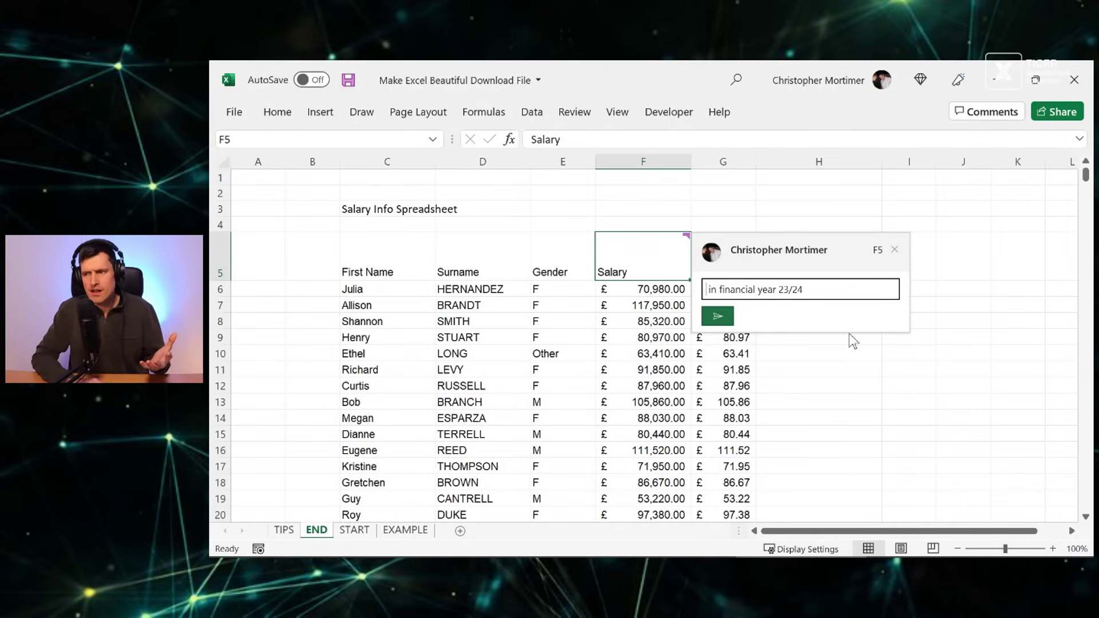
pyautogui.write('Salary')
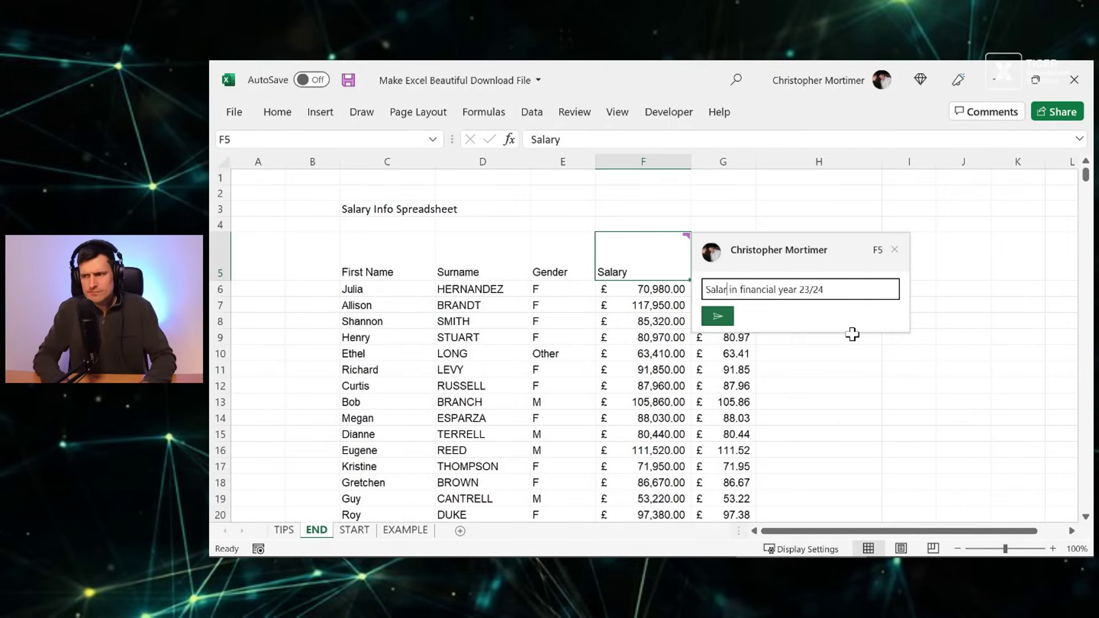
pyautogui.click(716, 317)
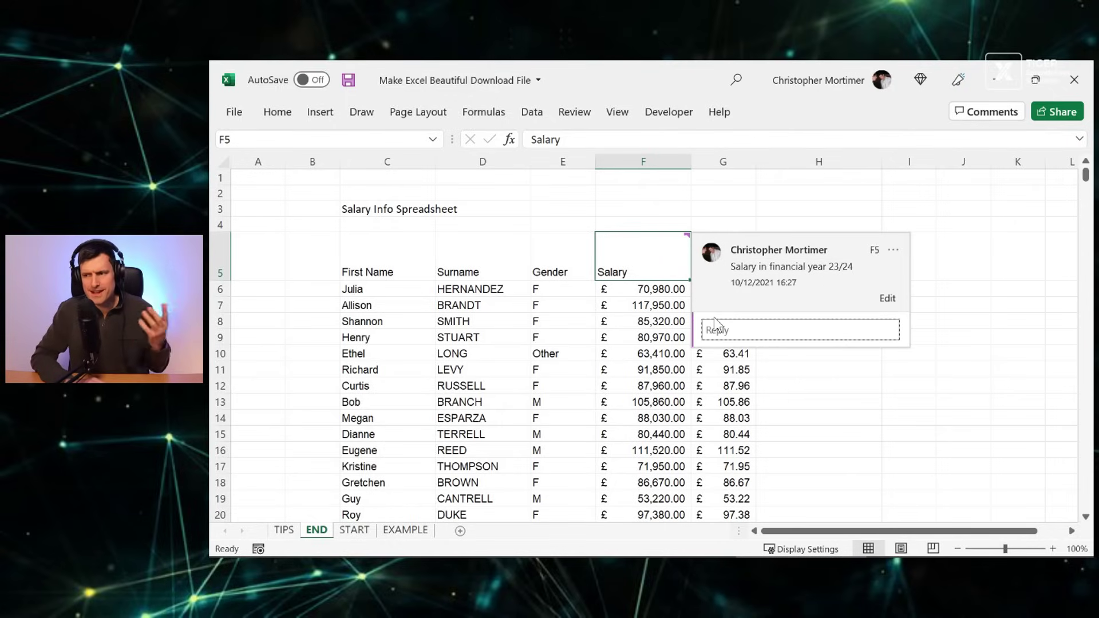
# Step: Display the comment on the Salary heading to check how it reads, and return to cell F5
pyautogui.click(380, 307)
pyautogui.click(367, 265)
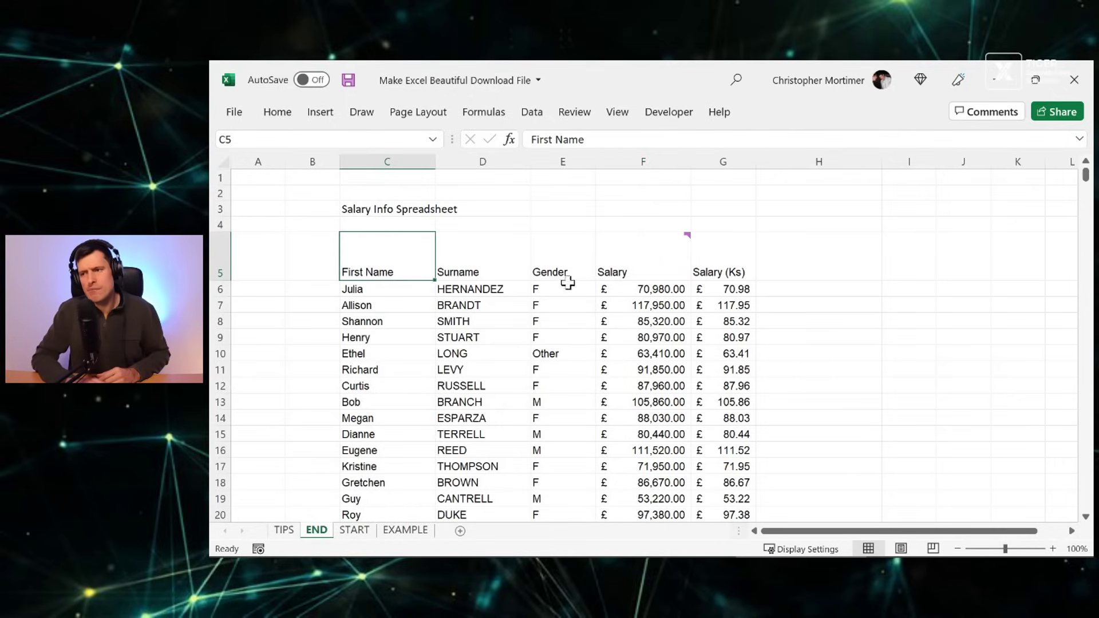
pyautogui.moveTo(638, 268)
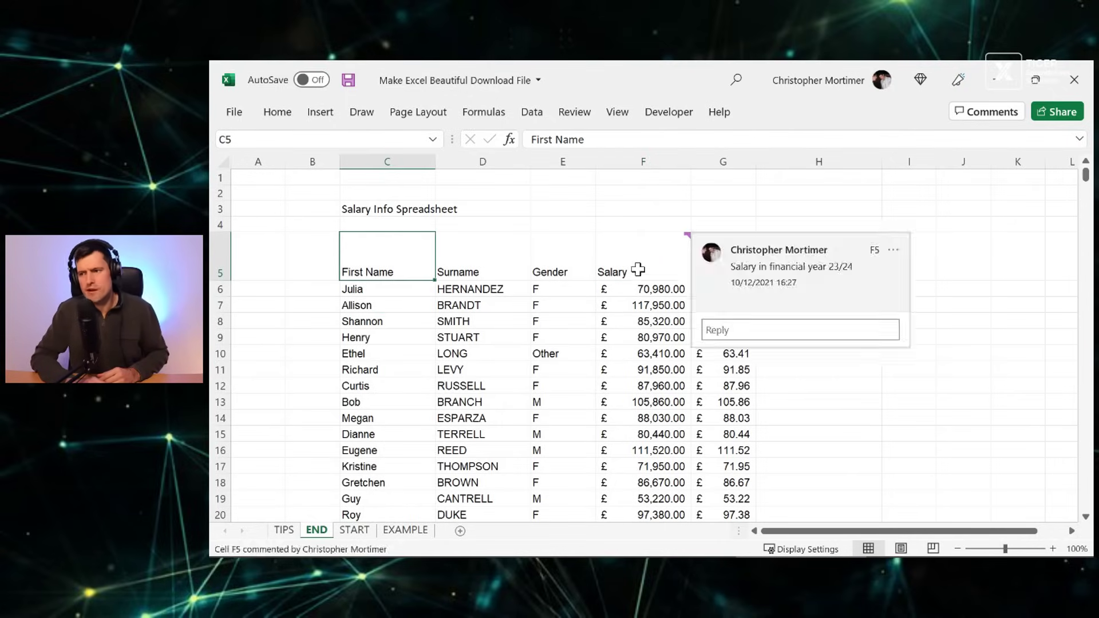
pyautogui.click(373, 320)
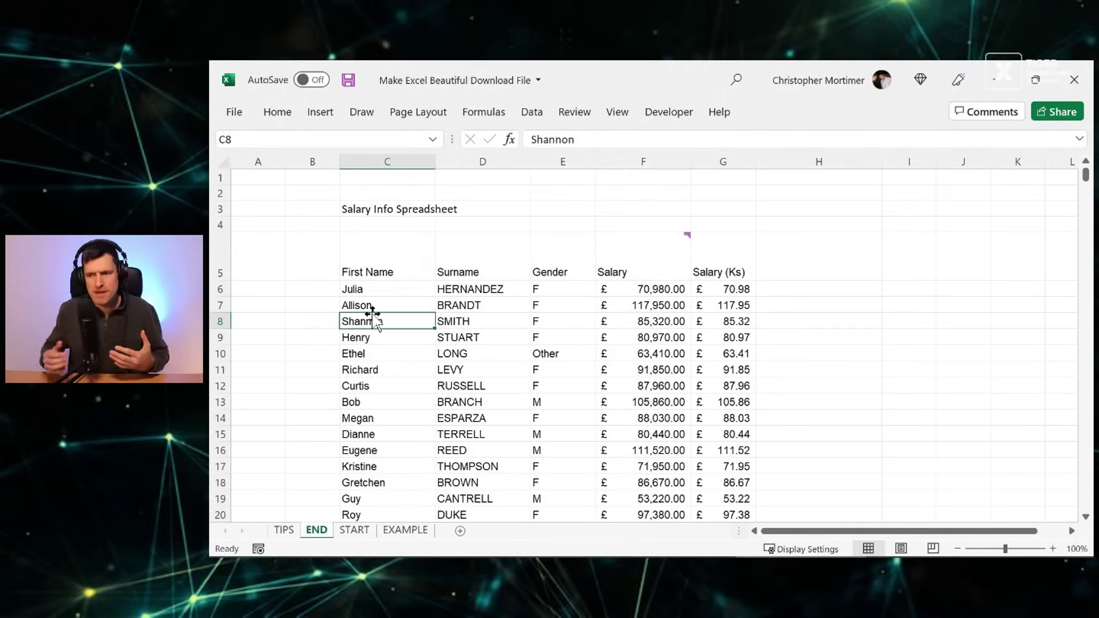
pyautogui.press('Up')
pyautogui.press('Up')
pyautogui.press('Up')
pyautogui.press('Right')
pyautogui.press('Right')
pyautogui.press('Right')
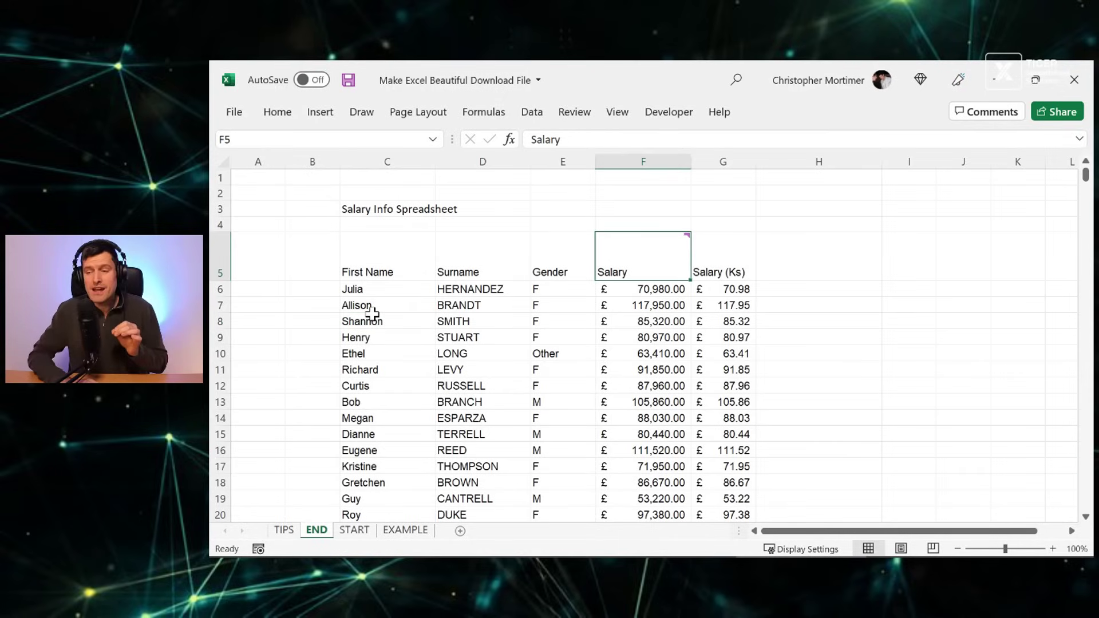
# Step: Consult the eighth formatting tip, on hiding columns, on the TIPS sheet and return to the END sheet
pyautogui.click(284, 530)
pyautogui.press('Down')
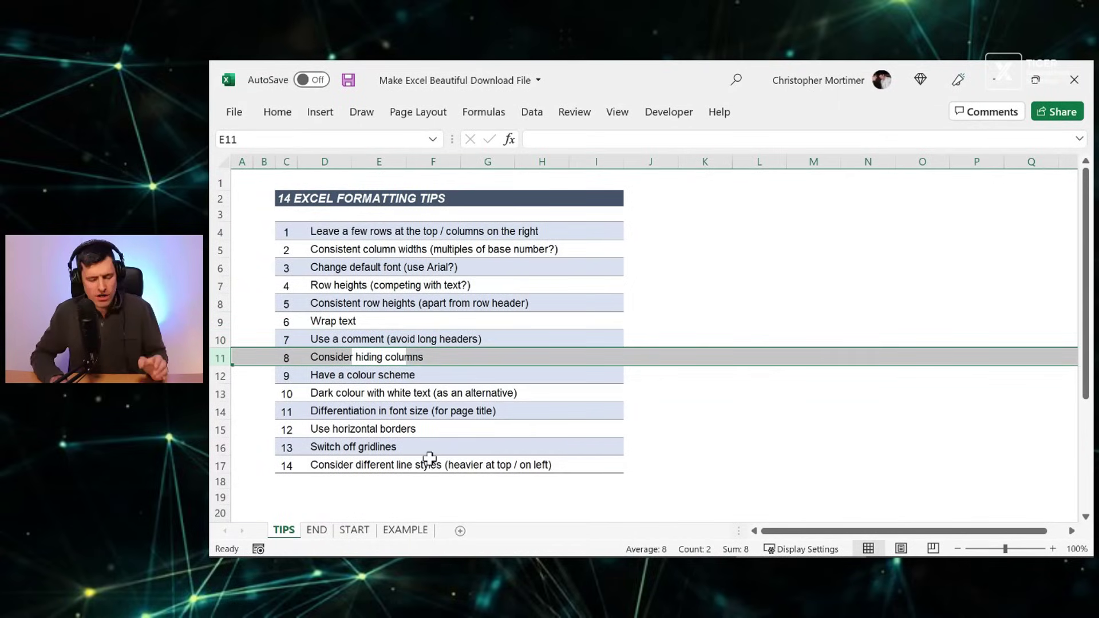
pyautogui.hotkey('ctrl', 'pagedown')
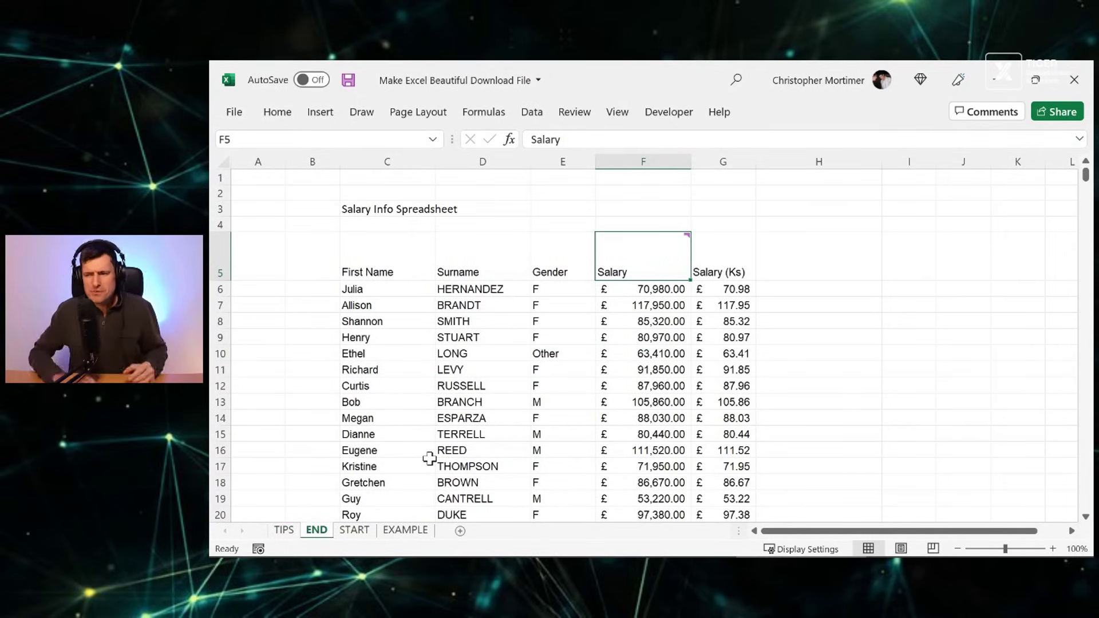
# Step: Hide the full Salary column F and collapse the ribbon again
pyautogui.press('alt')
pyautogui.press('h')
pyautogui.press('o')
pyautogui.press('u')
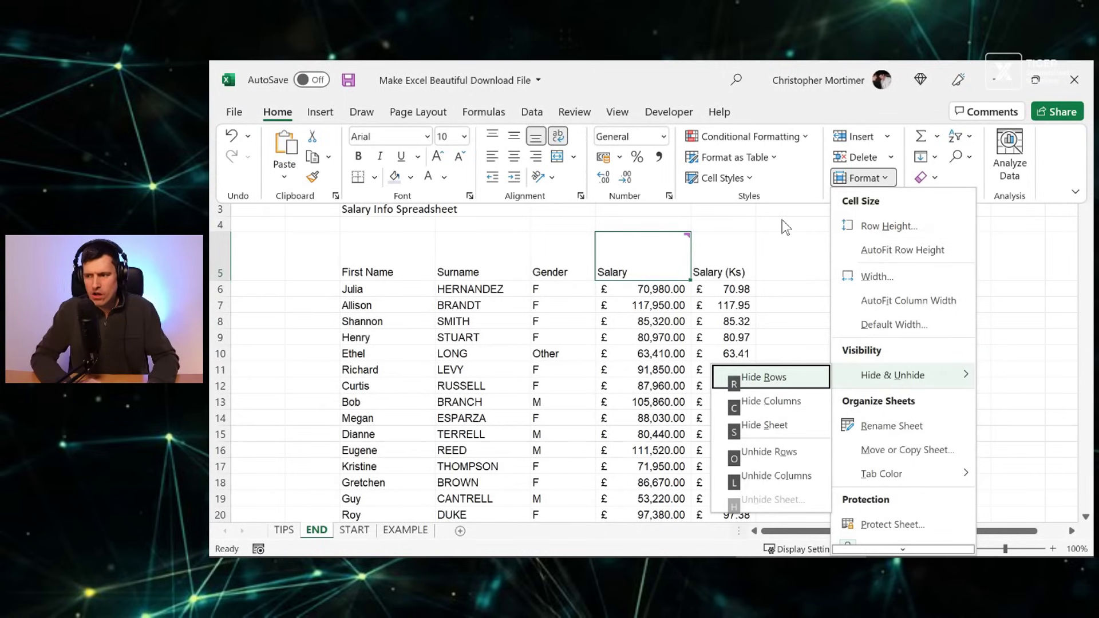
pyautogui.press('Escape')
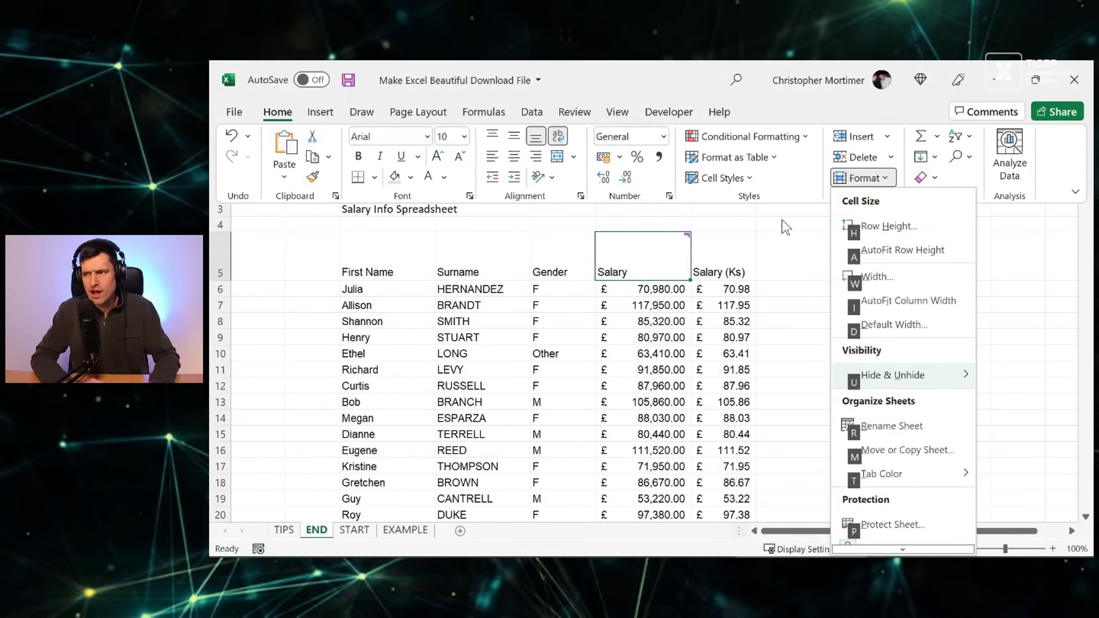
pyautogui.click(888, 179)
pyautogui.click(888, 179)
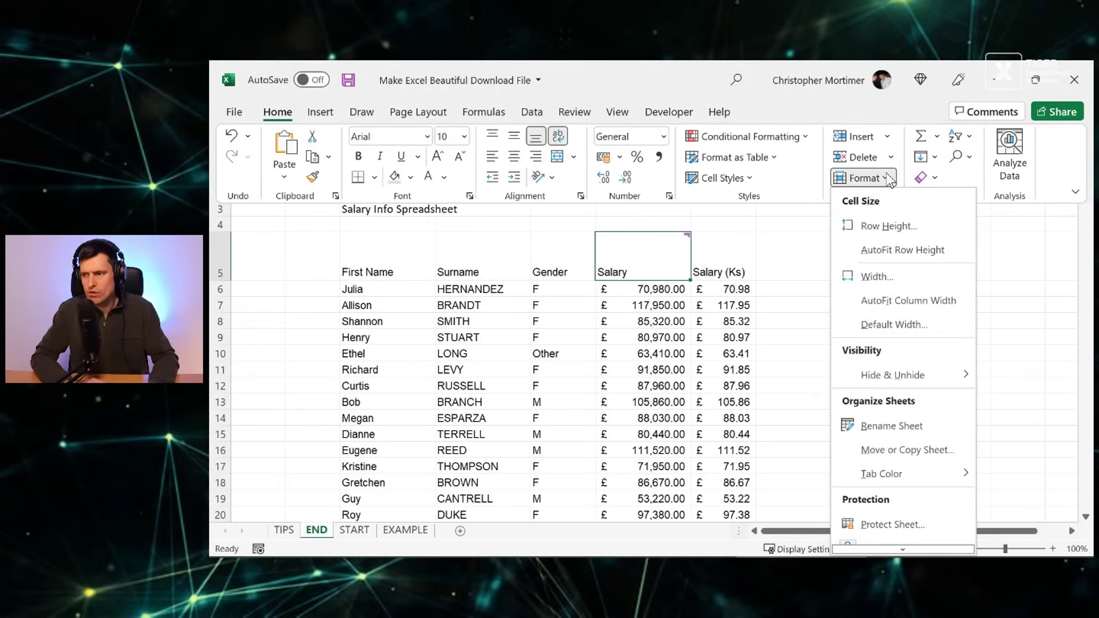
pyautogui.moveTo(879, 384)
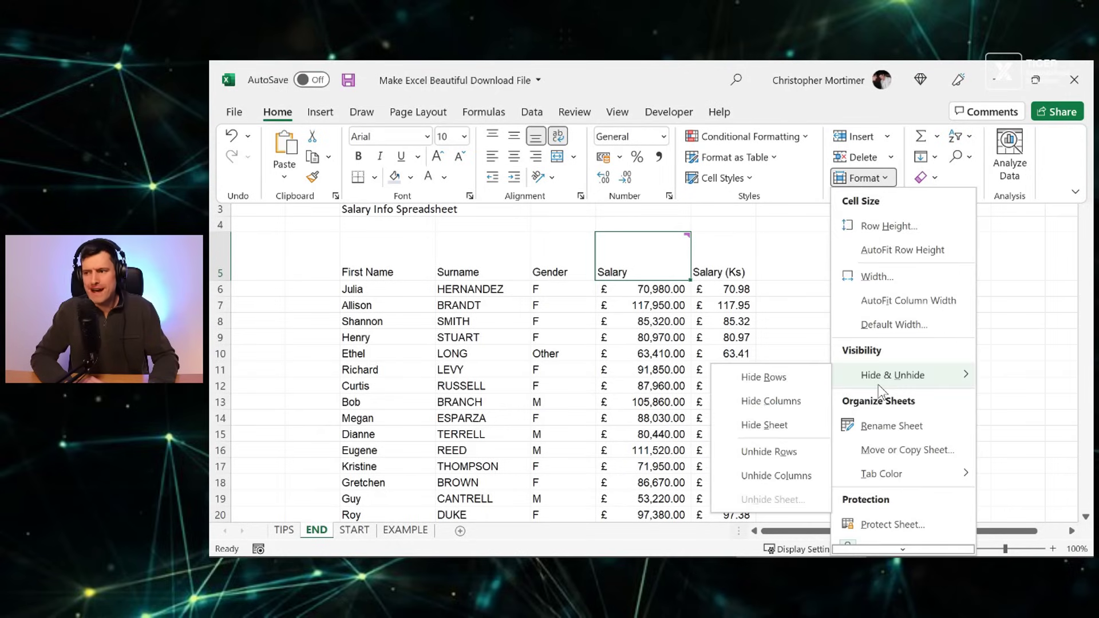
pyautogui.click(790, 399)
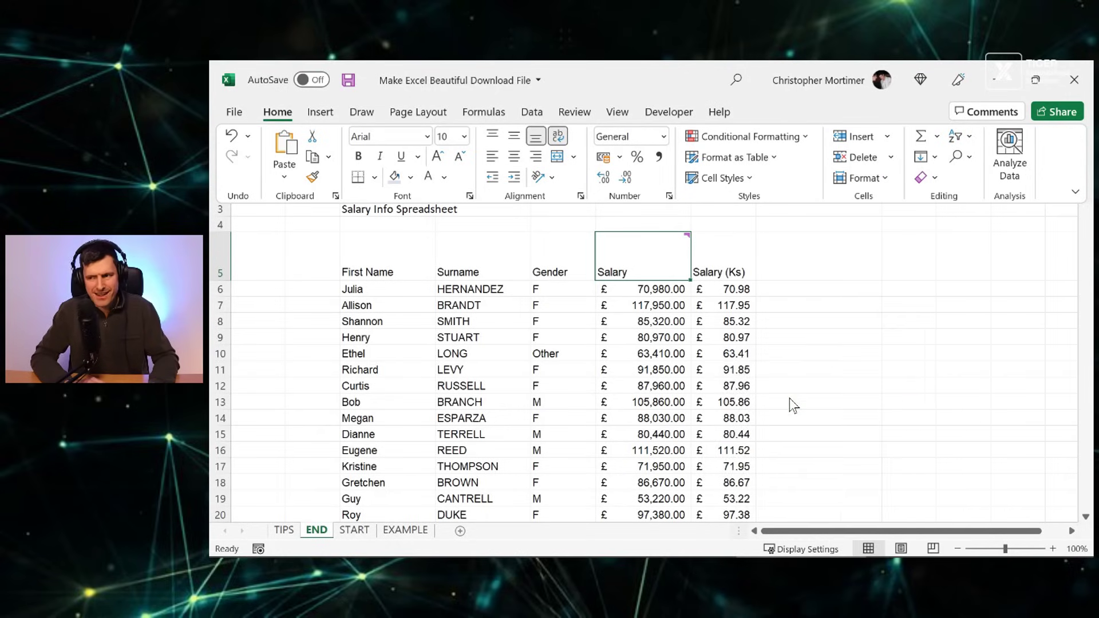
pyautogui.hotkey('ctrl', 'F1')
pyautogui.click(517, 260)
pyautogui.press('Right')
pyautogui.hotkey('shift', 'Right')
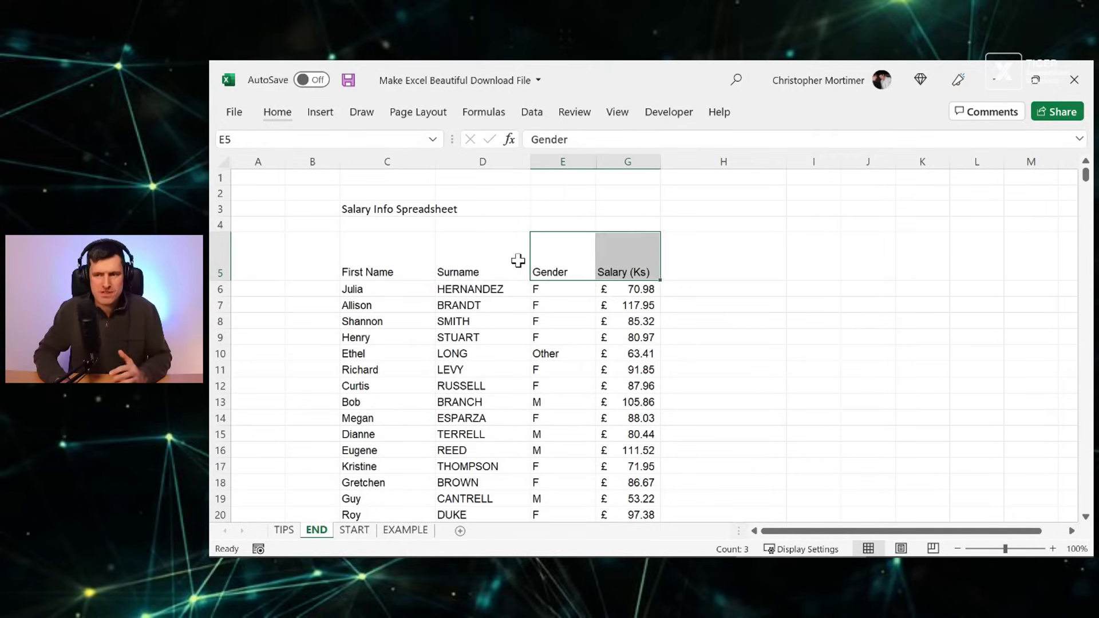
pyautogui.press('Left')
pyautogui.press('Left')
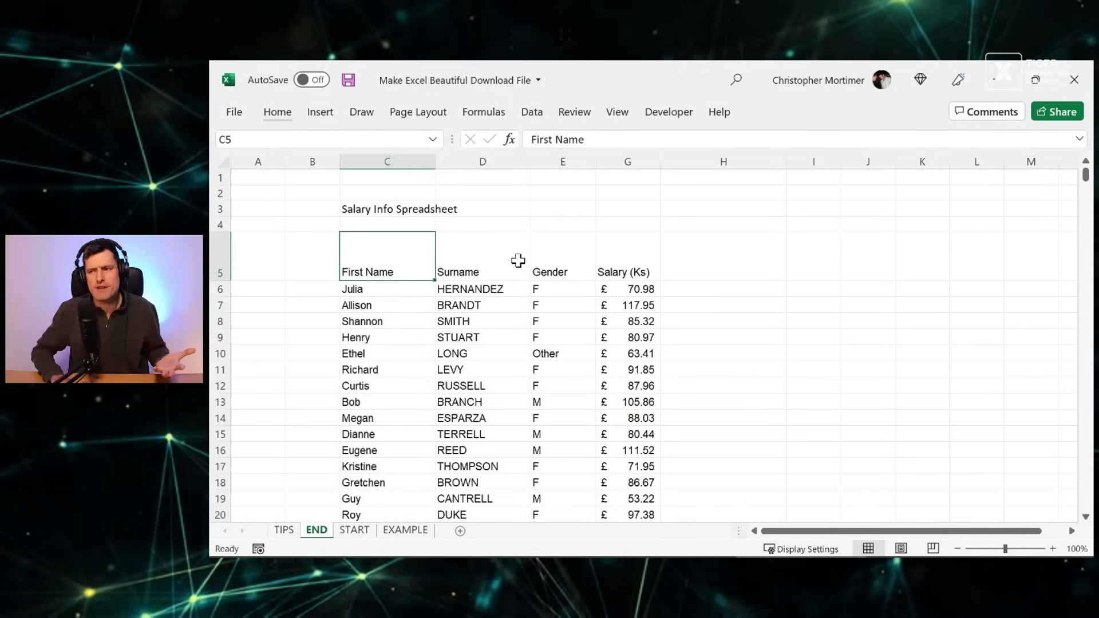
pyautogui.press('Right')
pyautogui.press('Right')
pyautogui.press('Right')
pyautogui.press('Left')
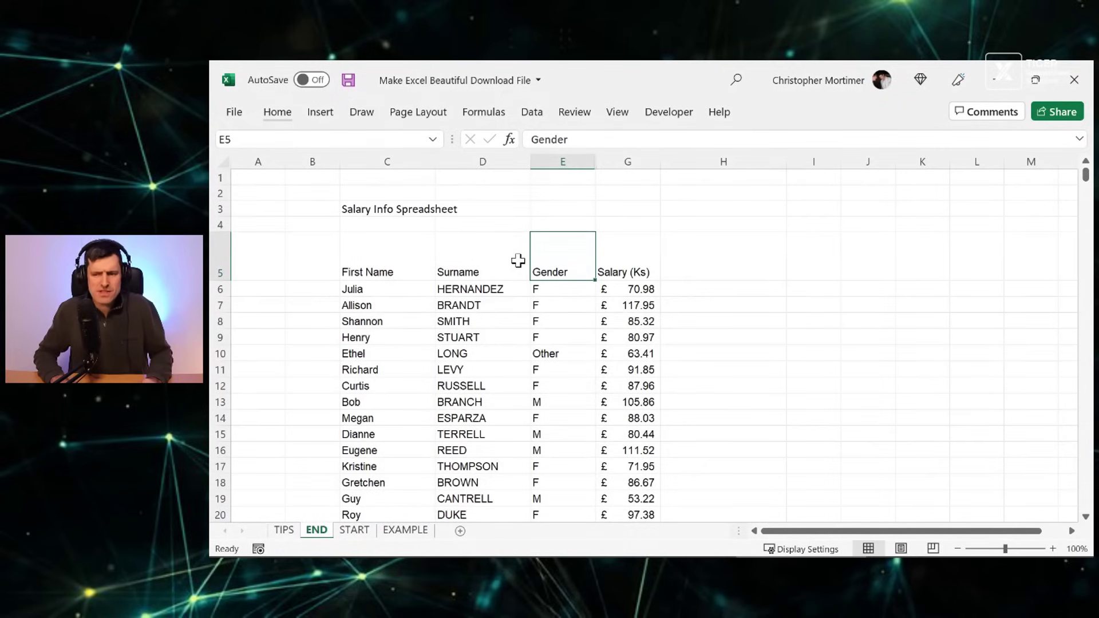
# Step: Consult the ninth formatting tip, on having a colour scheme, on the TIPS sheet and return to the END sheet
pyautogui.hotkey('ctrl', 'pageup')
pyautogui.press('Down')
pyautogui.hotkey('shift', 'space')
pyautogui.press('Down')
pyautogui.press('Up')
pyautogui.hotkey('shift', 'space')
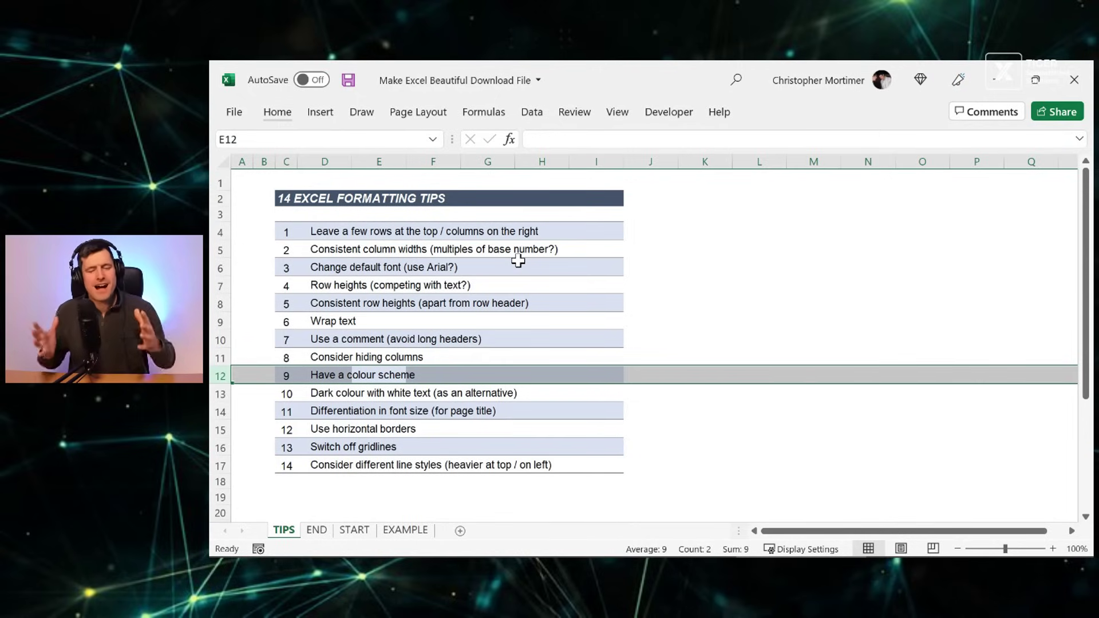
pyautogui.hotkey('ctrl', 'pagedown')
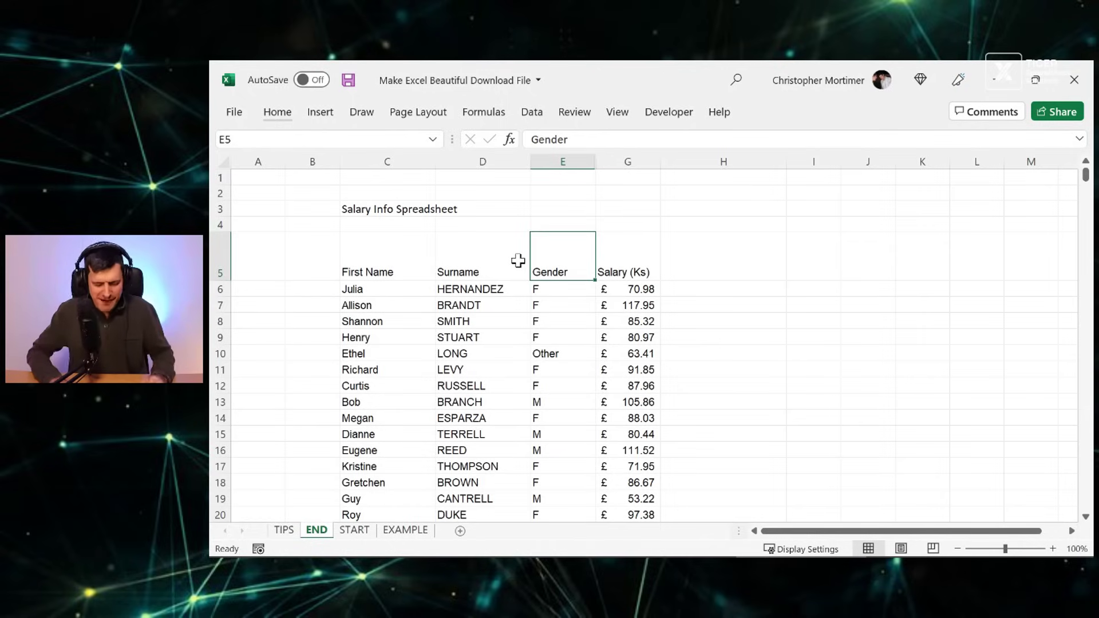
# Step: Fill the table header cells C5:G5 with the second-darkest shade of the green theme colour
pyautogui.press('Left')
pyautogui.press('Left')
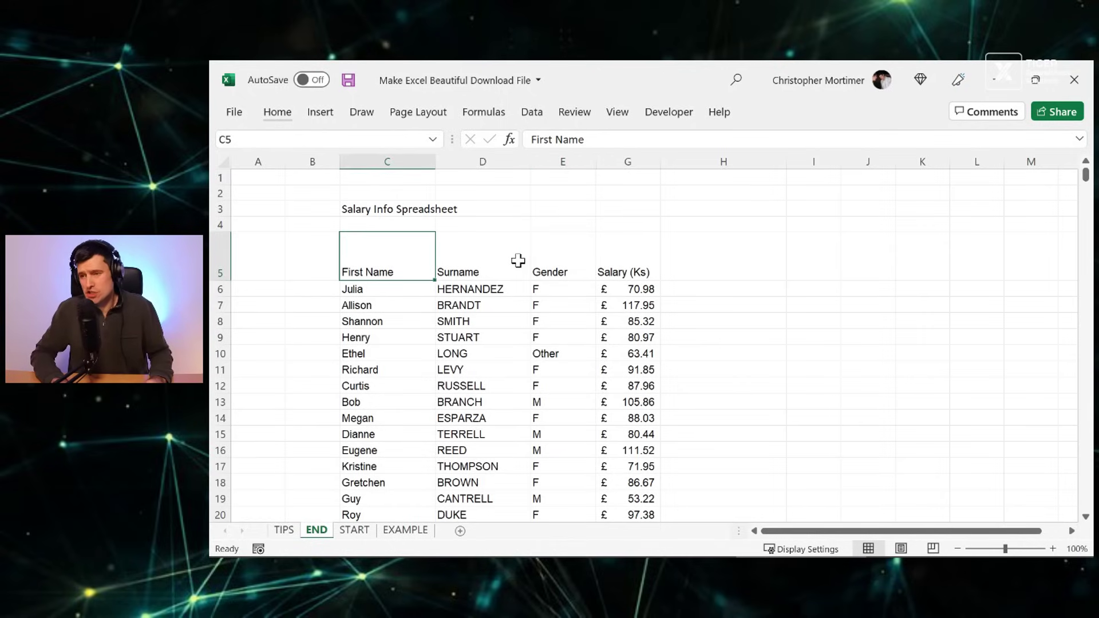
pyautogui.hotkey('shift', 'Right')
pyautogui.hotkey('shift', 'Right')
pyautogui.hotkey('shift', 'Right')
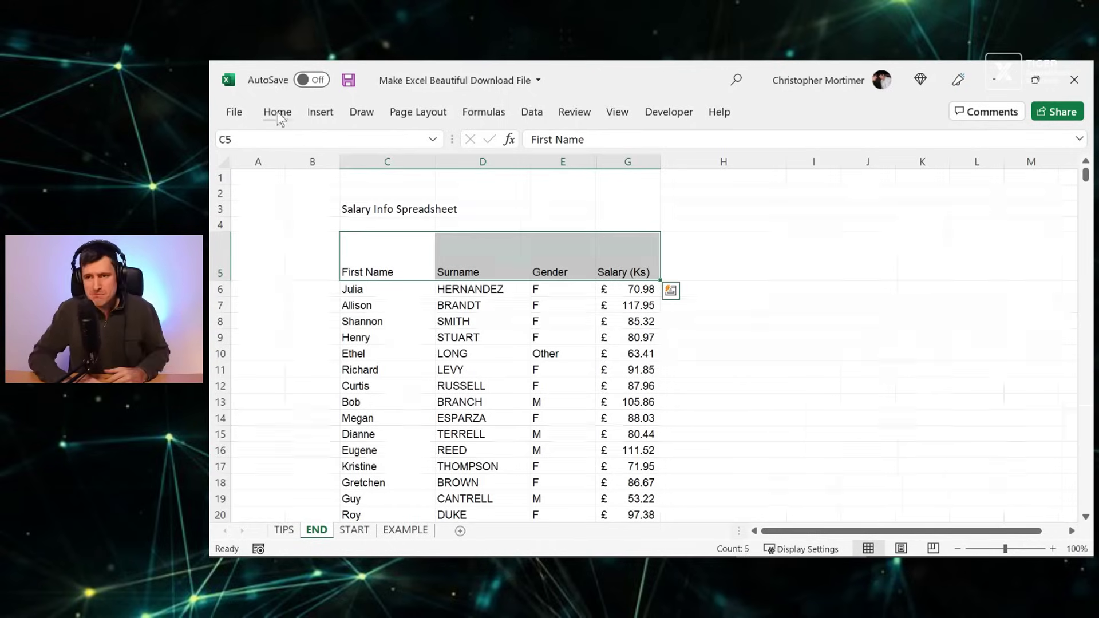
pyautogui.click(277, 112)
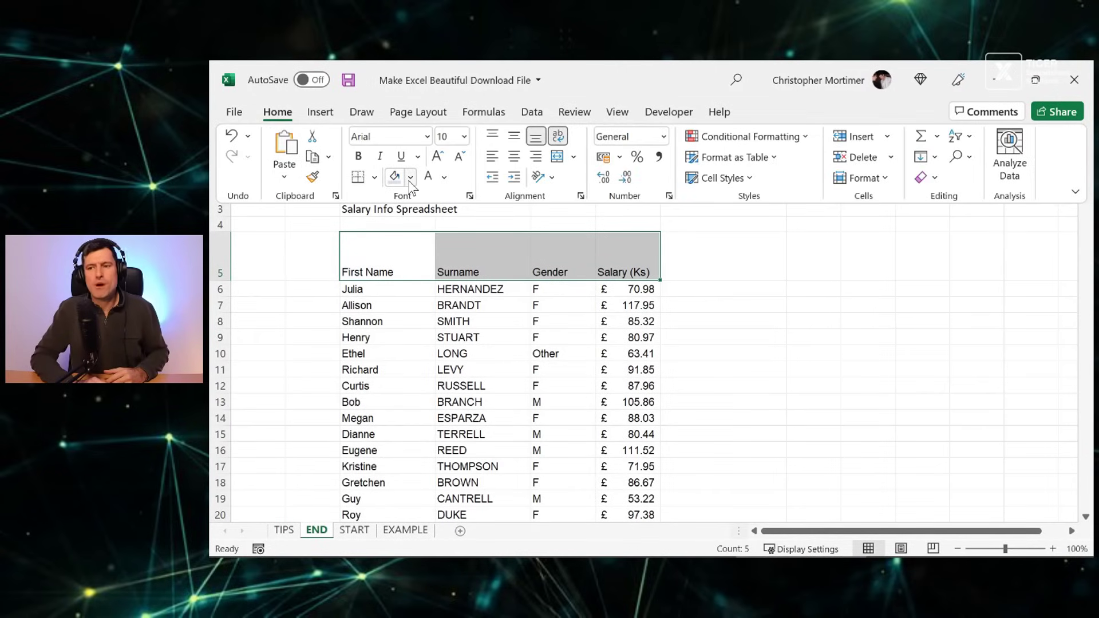
pyautogui.click(410, 179)
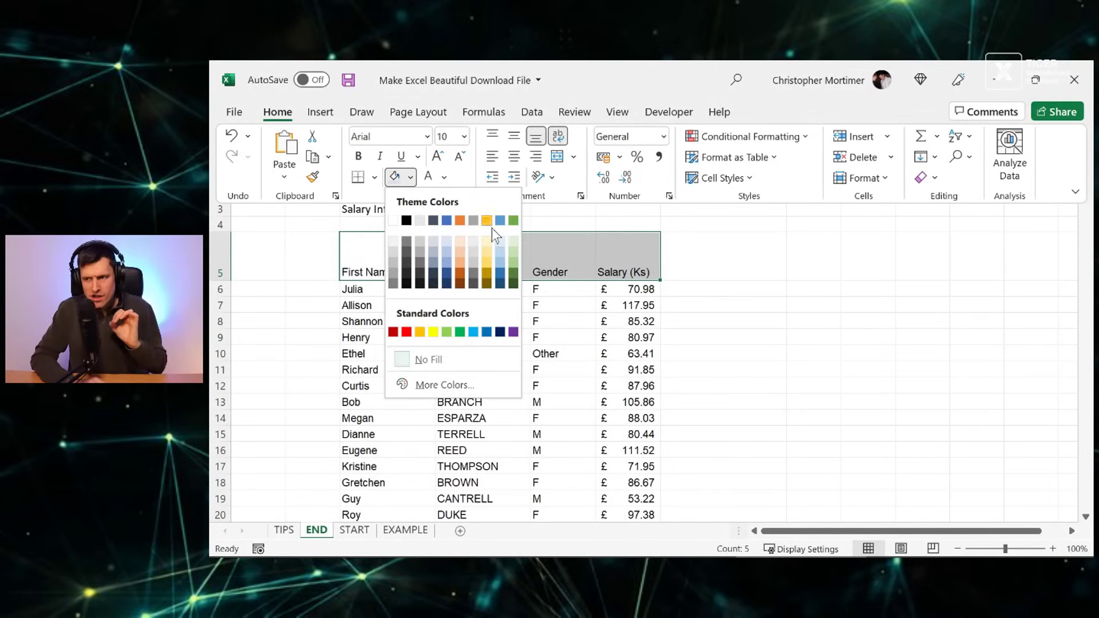
pyautogui.click(513, 273)
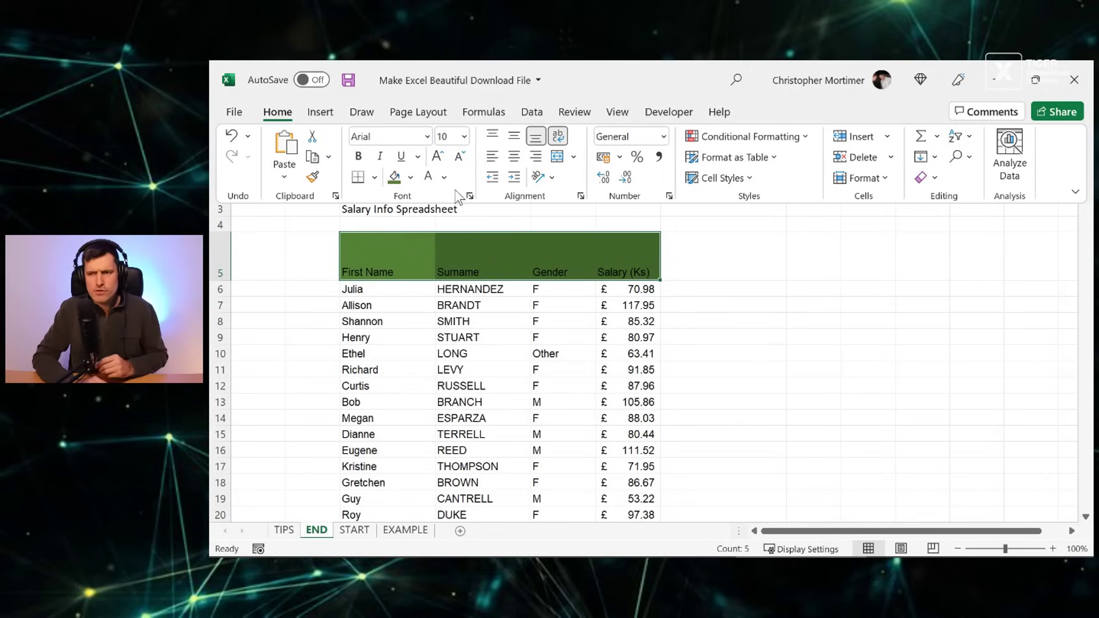
# Step: Make the text of the header cells C5:G5 white and bold, with the ribbon collapsed again
pyautogui.click(431, 180)
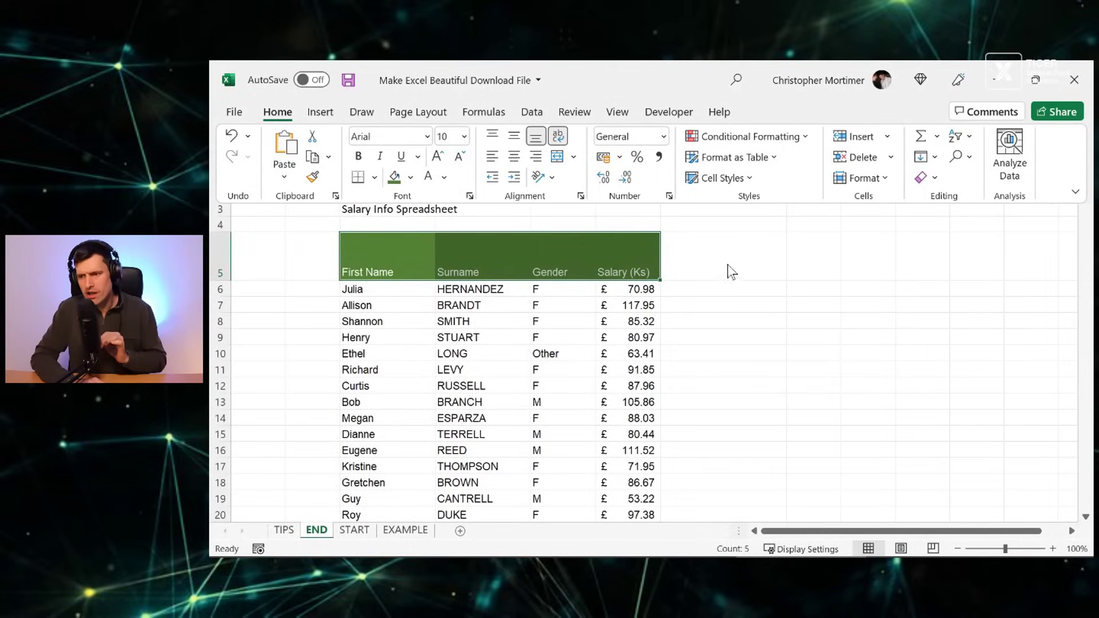
pyautogui.hotkey('ctrl', 'F1')
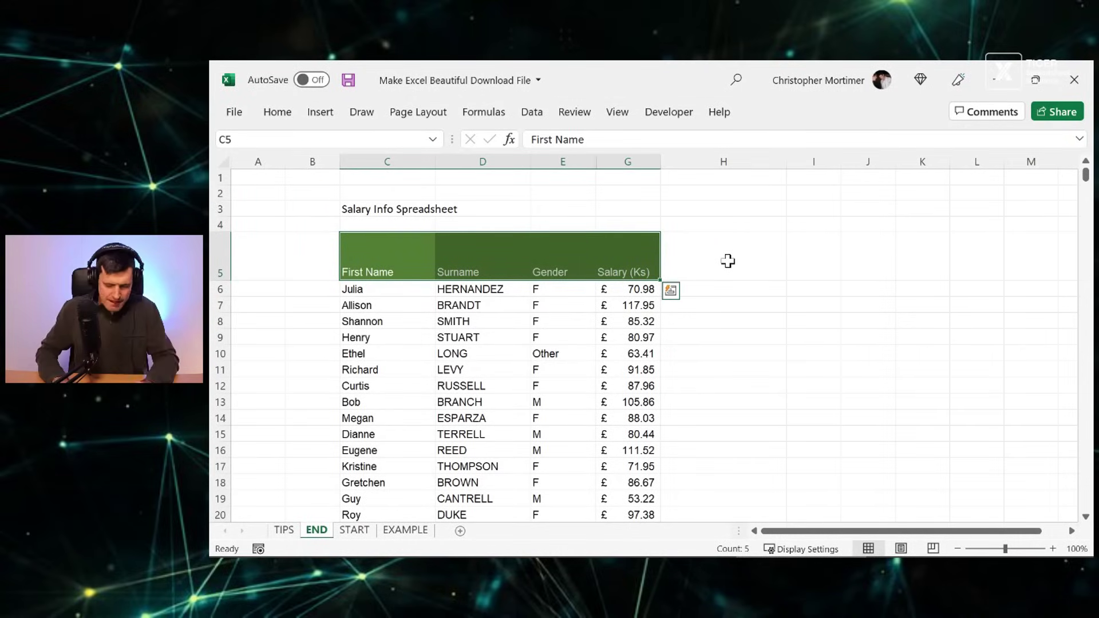
pyautogui.hotkey('ctrl', 'b')
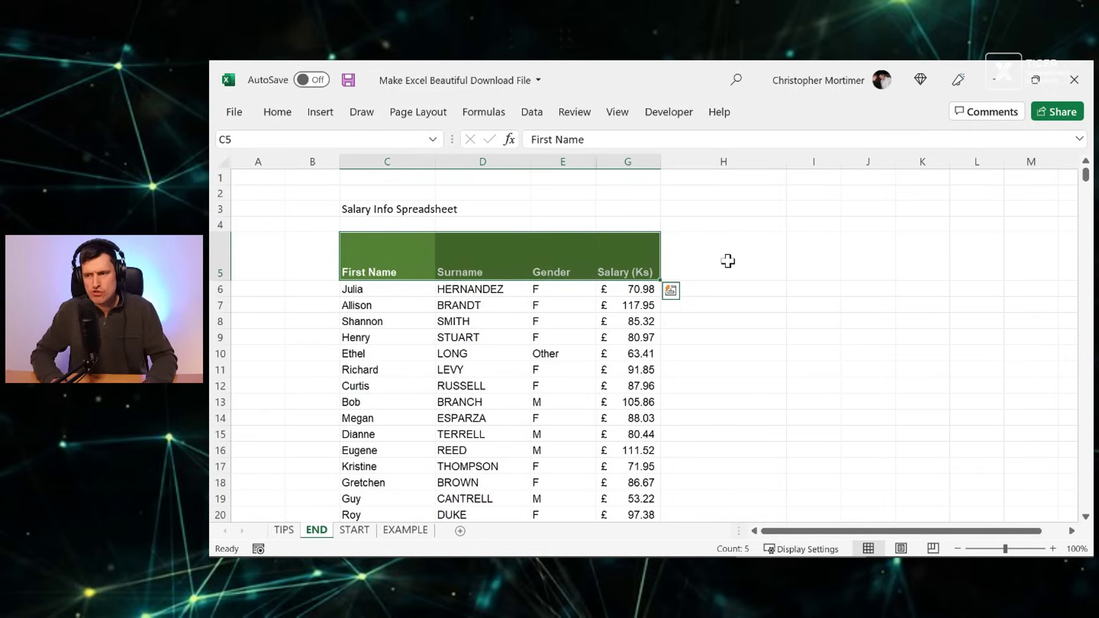
# Step: Enter the formula =UPPER(C5) in cell C4 above the First Name header
pyautogui.press('Up')
pyautogui.hotkey('shift', 'Right')
pyautogui.hotkey('shift', 'Right')
pyautogui.hotkey('shift', 'Right')
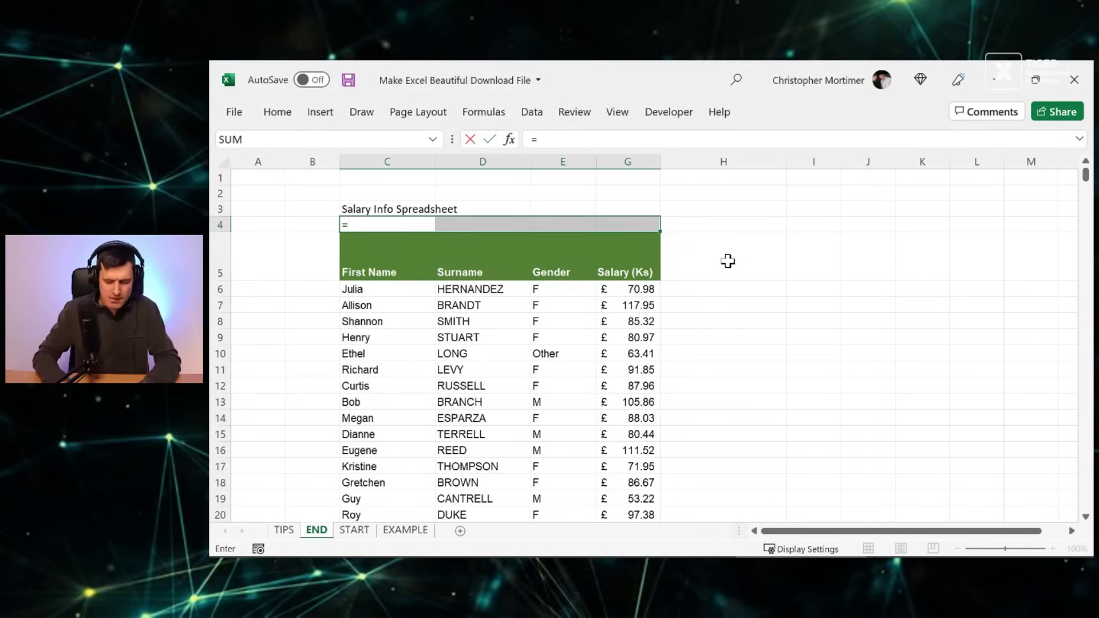
pyautogui.write('upper')
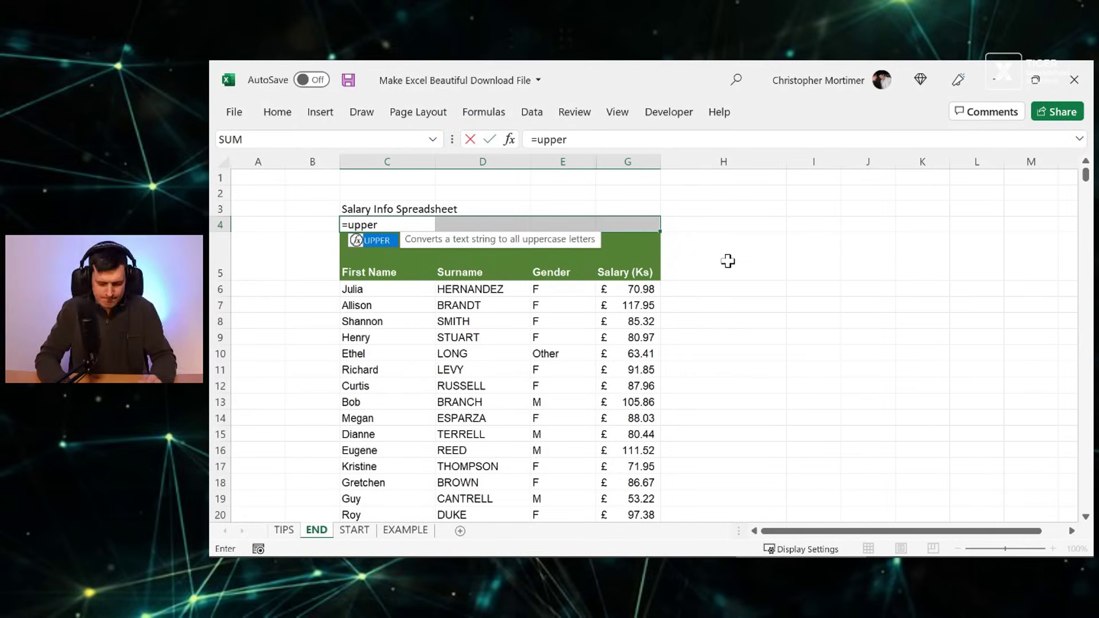
pyautogui.write('(')
pyautogui.press('Down')
pyautogui.write(')')
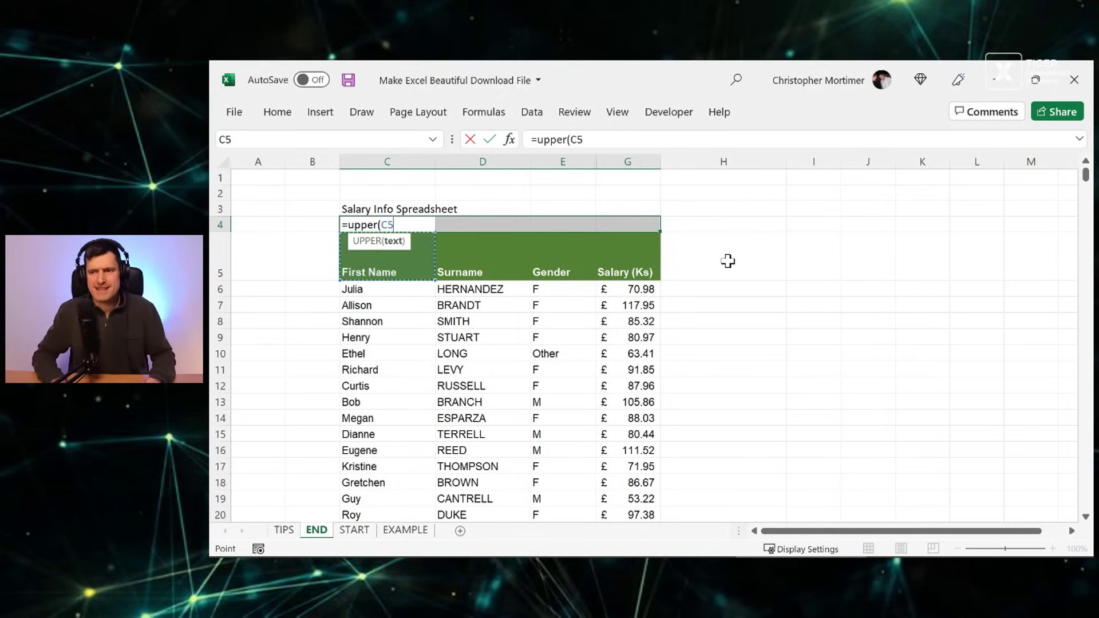
pyautogui.press('Return')
# Step: Fill the uppercase formula from C4 across the row to G4
pyautogui.press('Left')
pyautogui.hotkey('shift', 'Right')
pyautogui.hotkey('shift', 'Right')
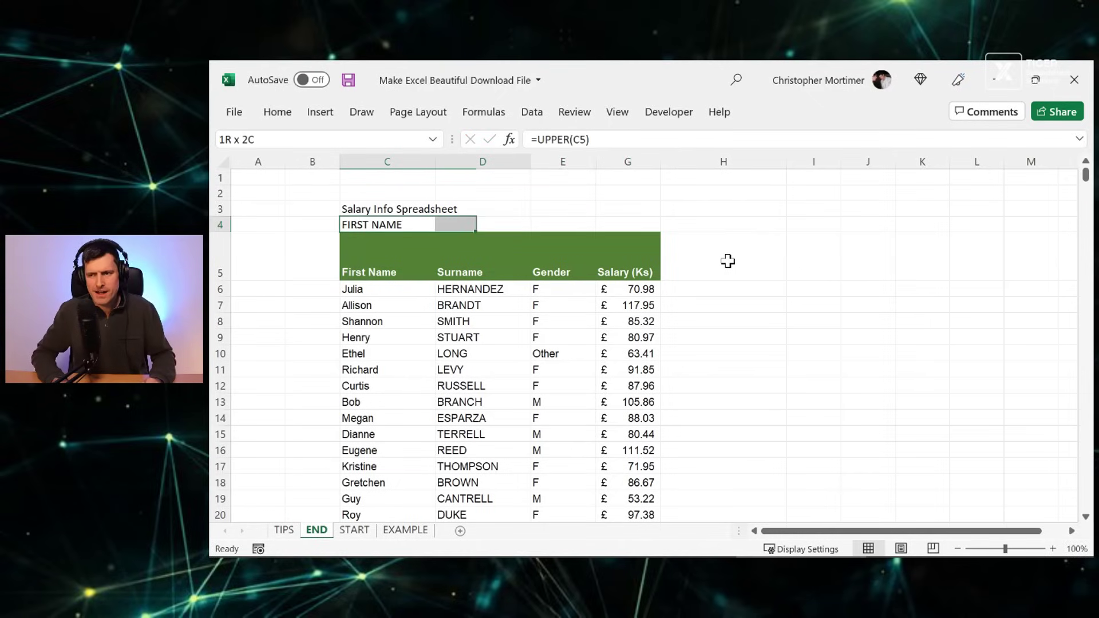
pyautogui.hotkey('shift', 'Right')
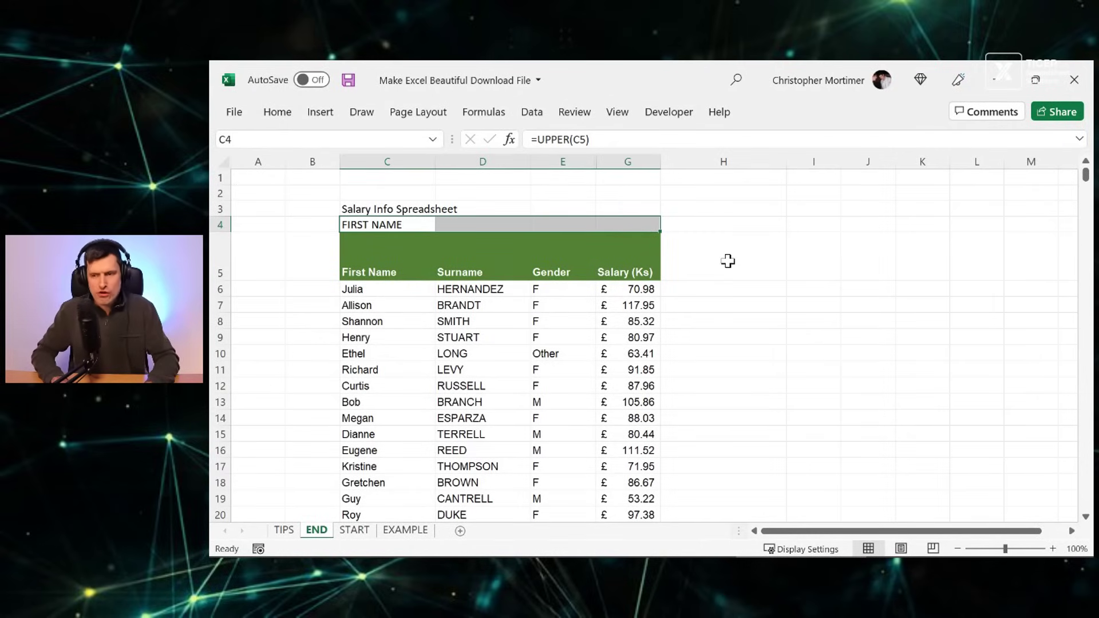
pyautogui.hotkey('ctrl', 'r')
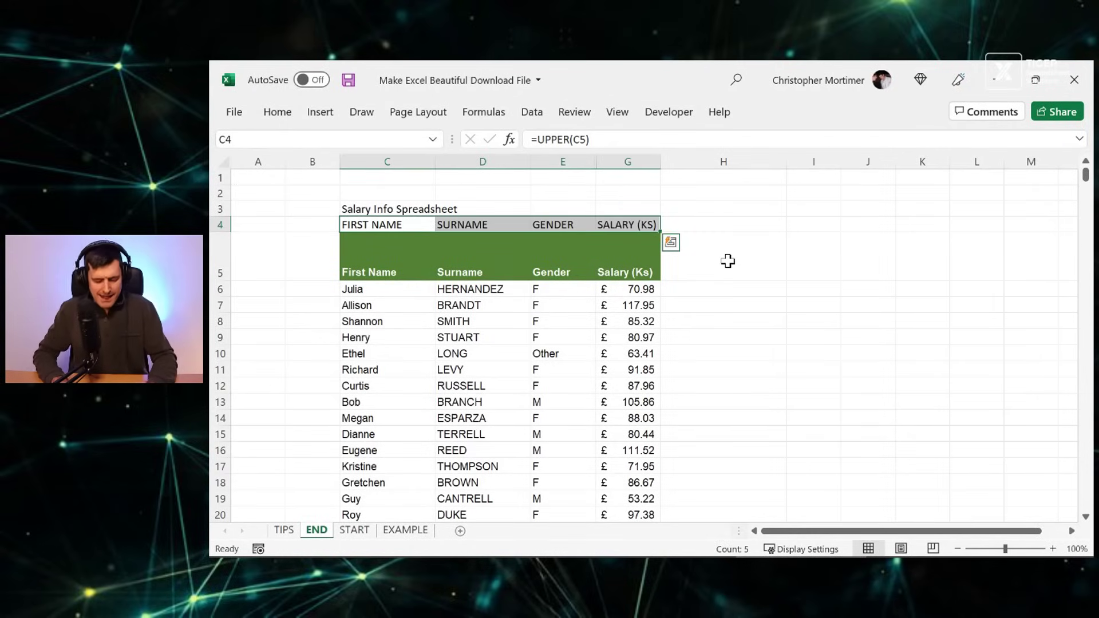
# Step: Copy the uppercase headings in C4:G4 and paste them as values only over the headers in C5:G5
pyautogui.hotkey('ctrl', 'c')
pyautogui.press('Down')
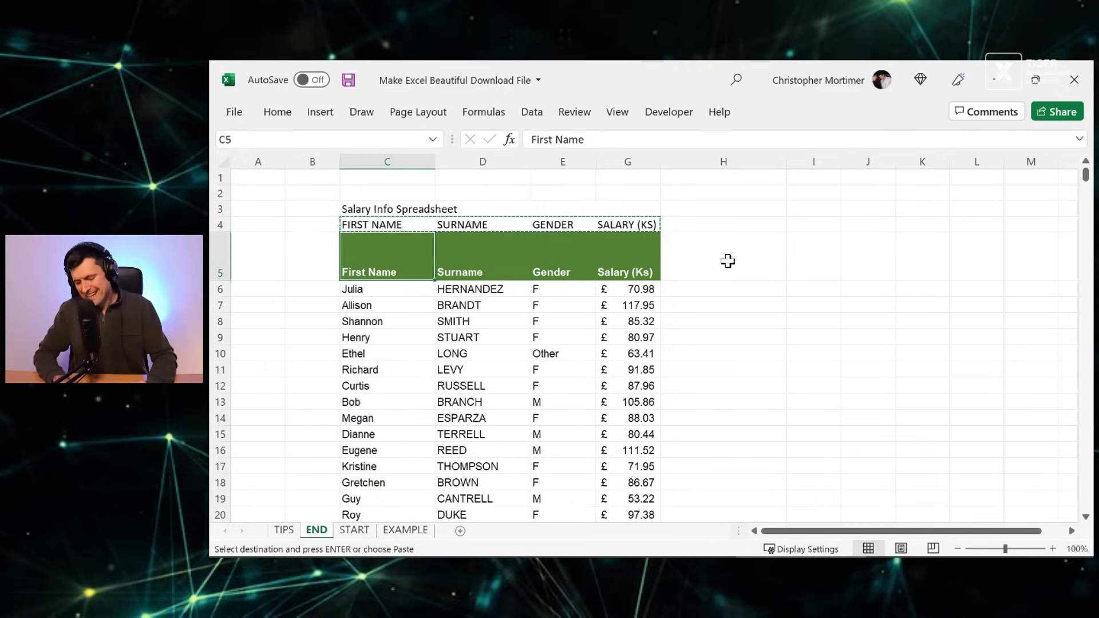
pyautogui.hotkey('shift', 'Right')
pyautogui.hotkey('shift', 'Right')
pyautogui.hotkey('shift', 'Right')
pyautogui.hotkey('shift', 'Right')
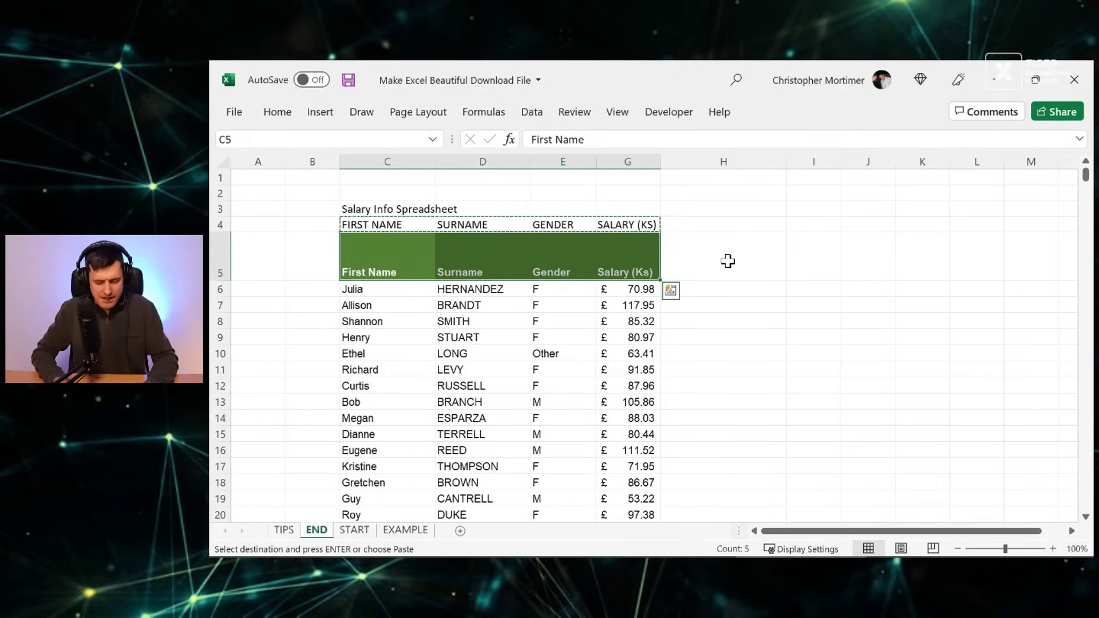
pyautogui.hotkey('ctrl', 'alt', 'v')
pyautogui.press('v')
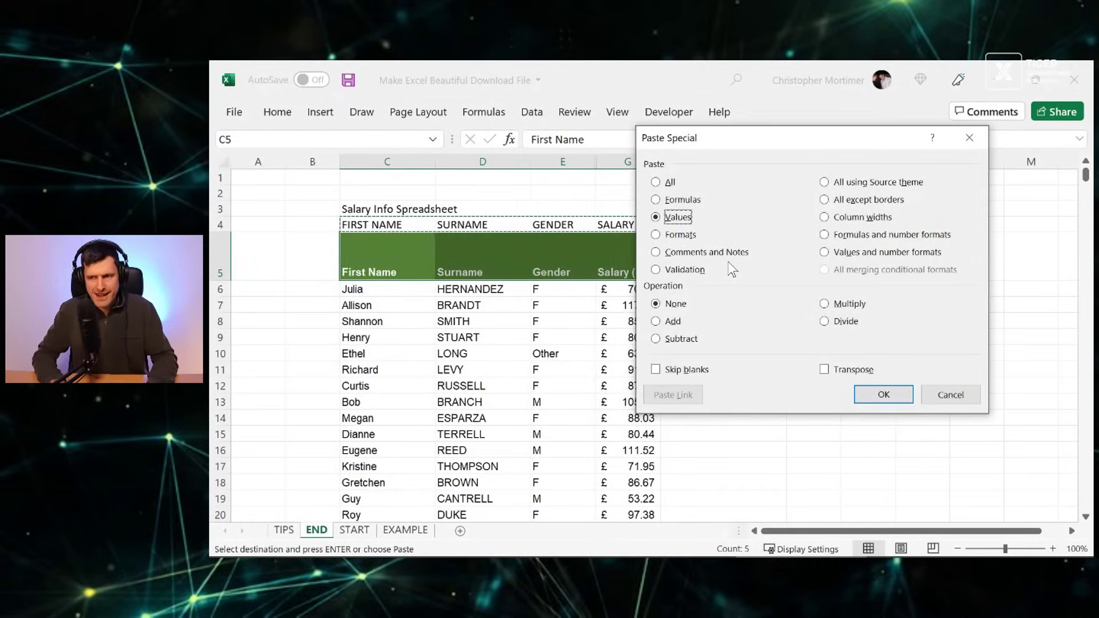
pyautogui.press('Return')
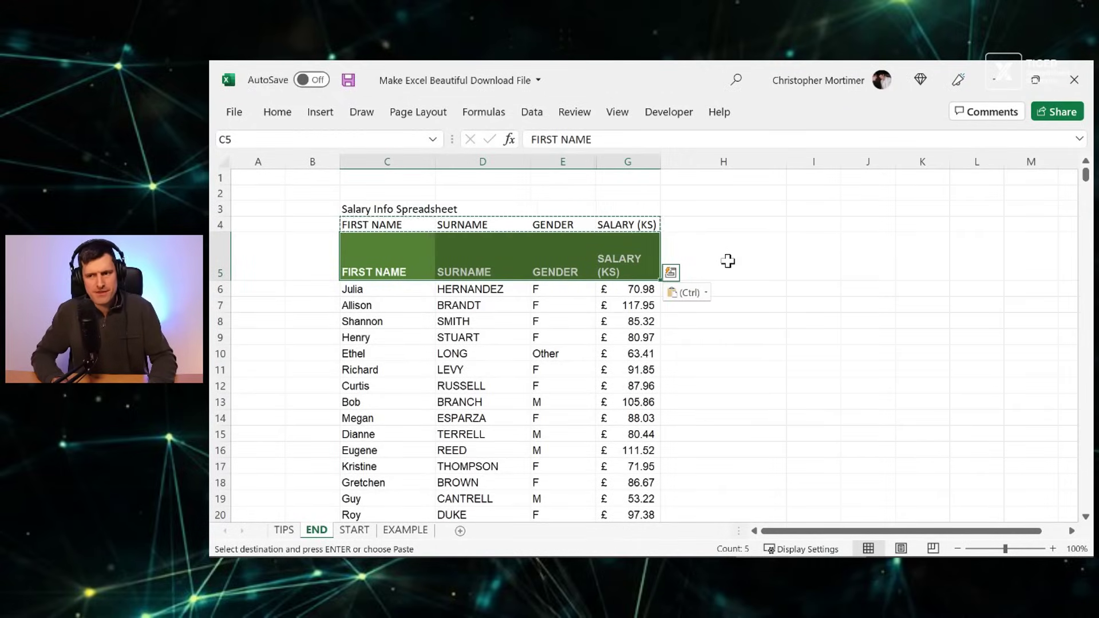
pyautogui.press('Escape')
# Step: Clear the helper formulas from C4:G4 above the table header
pyautogui.press('Up')
pyautogui.hotkey('shift', 'Right')
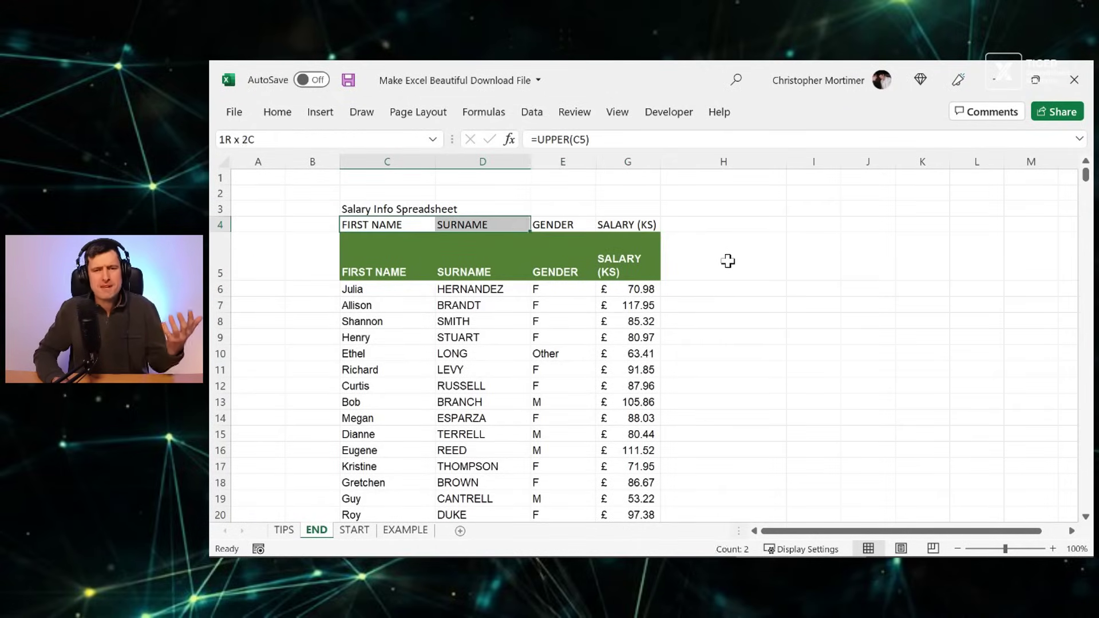
pyautogui.hotkey('shift', 'Right')
pyautogui.hotkey('shift', 'Right')
pyautogui.press('Delete')
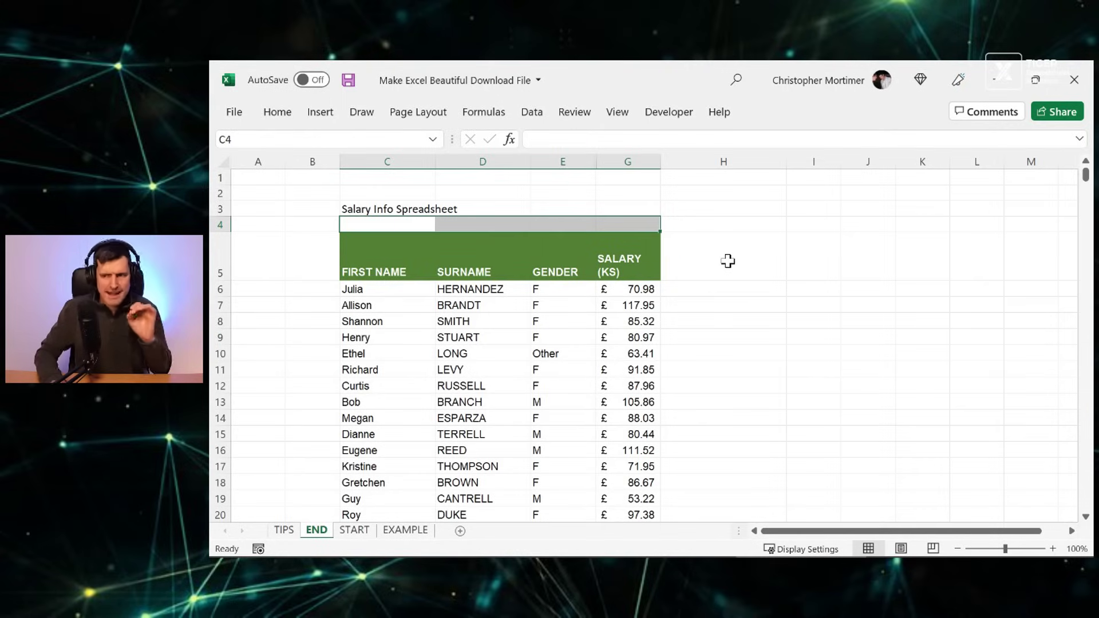
# Step: Set the font size of the header cells C5:G5 to 9
pyautogui.press('Down')
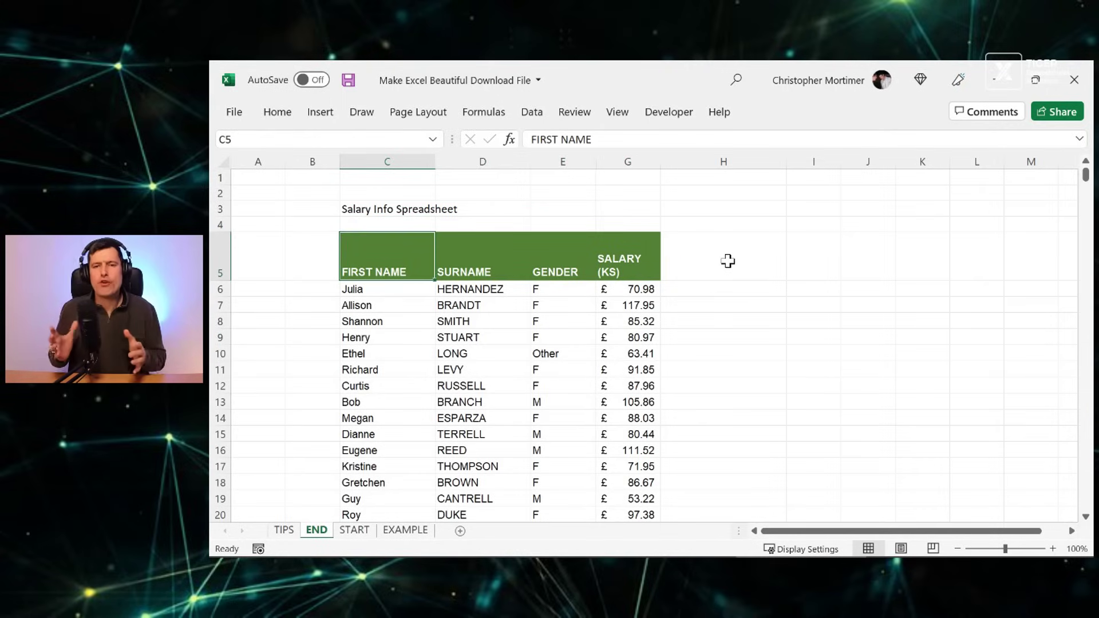
pyautogui.hotkey('shift', 'Right')
pyautogui.hotkey('shift', 'Right')
pyautogui.hotkey('shift', 'Right')
pyautogui.press('alt')
pyautogui.press('h')
pyautogui.write('fs')
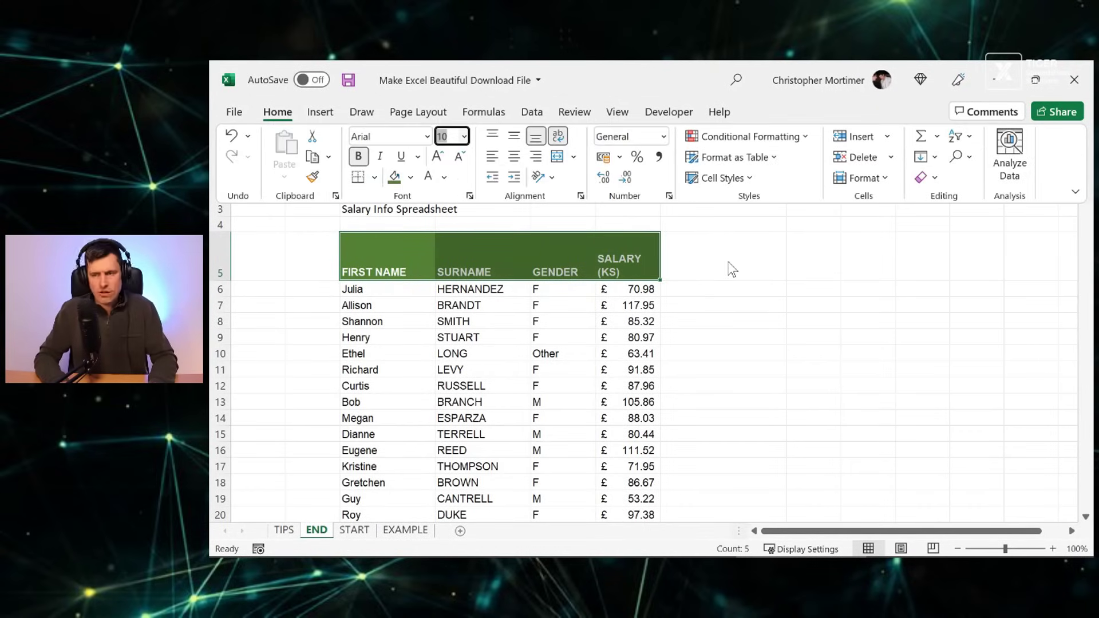
pyautogui.write('9')
pyautogui.press('Return')
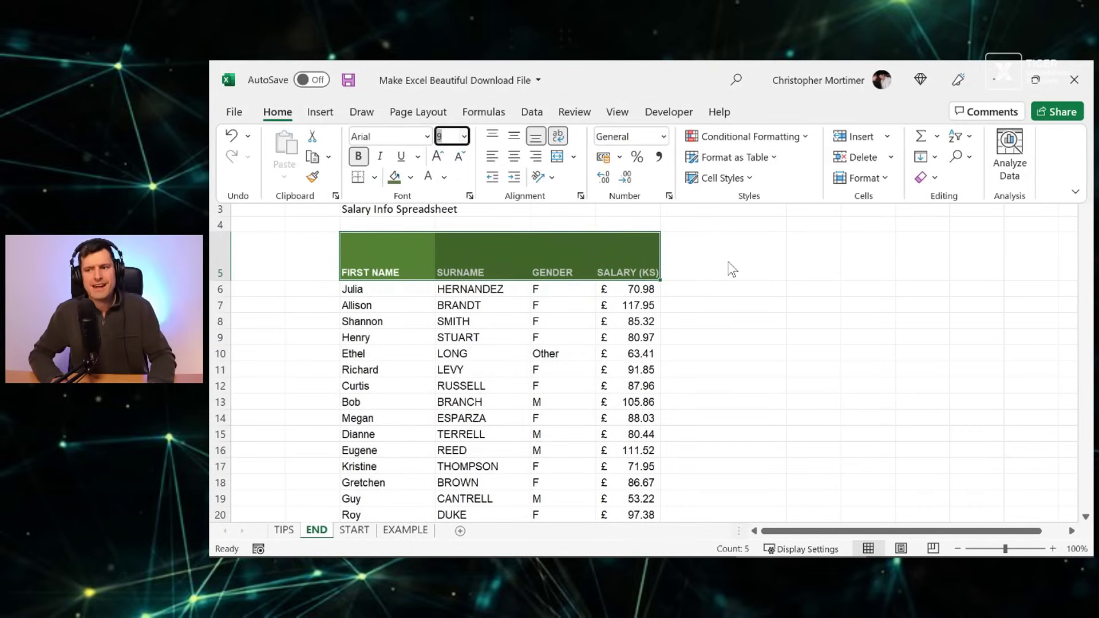
pyautogui.press('Left')
pyautogui.press('Right')
pyautogui.press('Down')
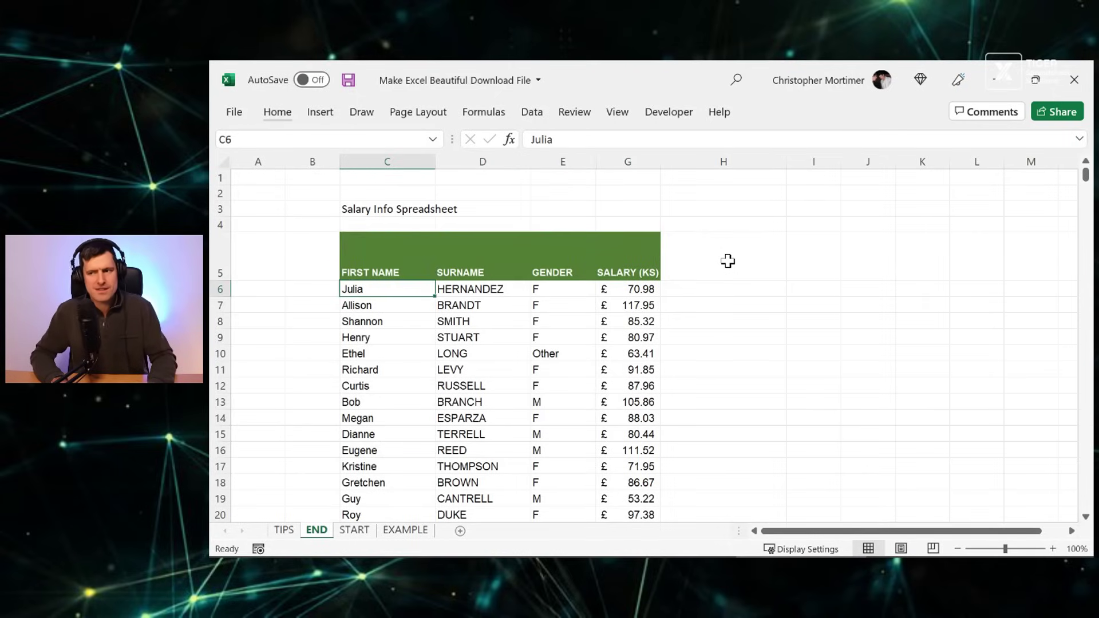
pyautogui.hotkey('shift', 'Right')
pyautogui.hotkey('shift', 'Right')
pyautogui.hotkey('shift', 'Right')
pyautogui.hotkey('shift', 'Left')
pyautogui.press('Left')
pyautogui.press('Right')
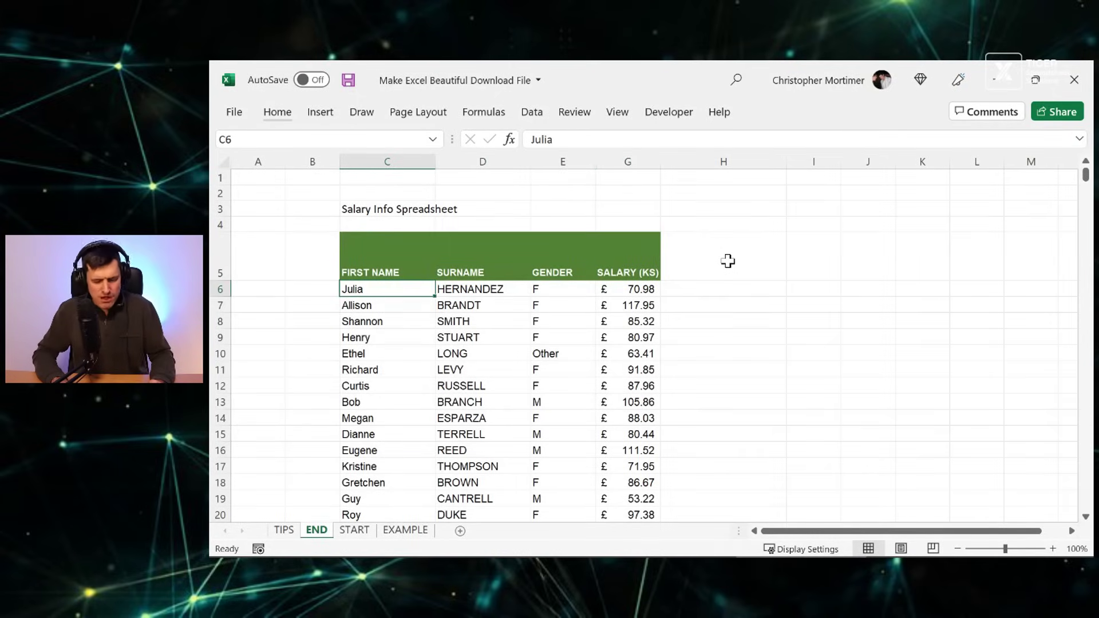
# Step: Fill the first-name entries C6:C105 with the lightest shade of the green theme colour
pyautogui.hotkey('ctrl', 'shift', 'Down')
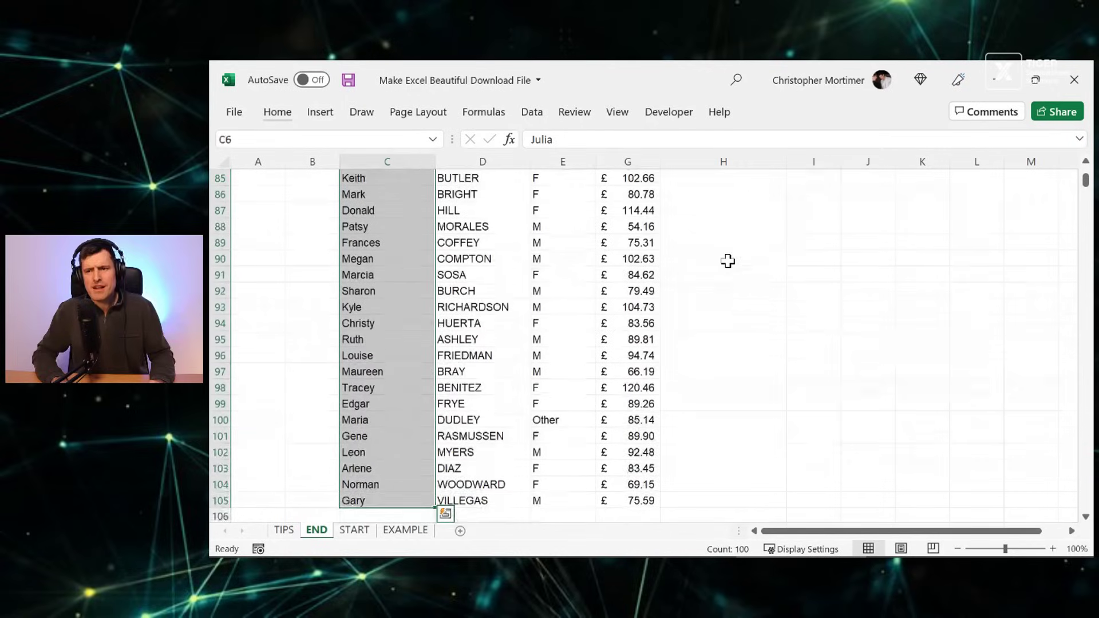
pyautogui.click(286, 115)
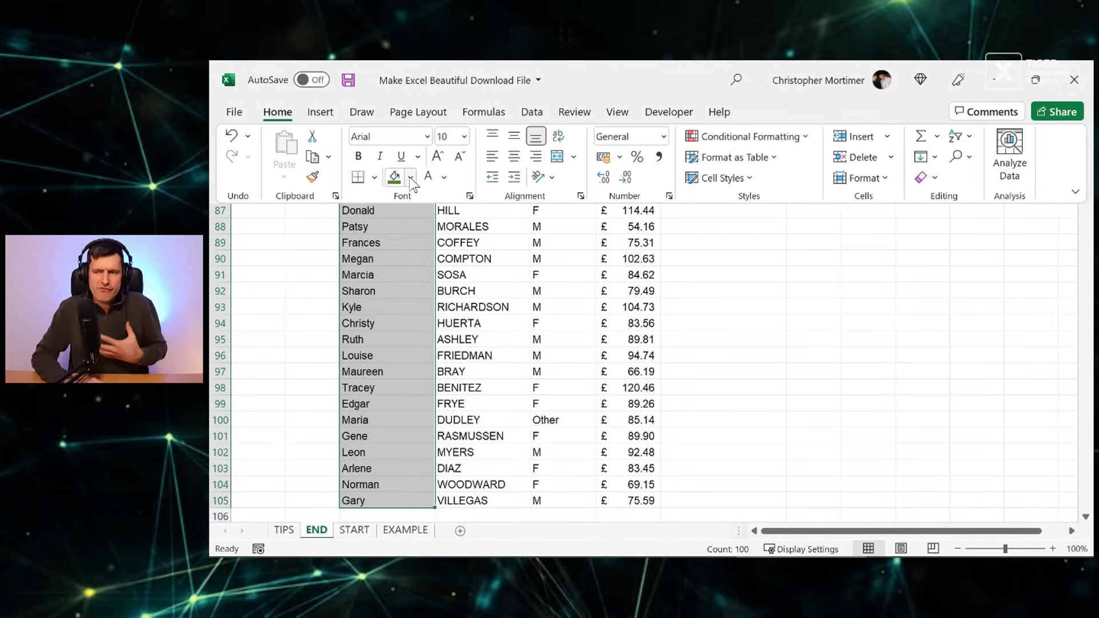
pyautogui.click(410, 178)
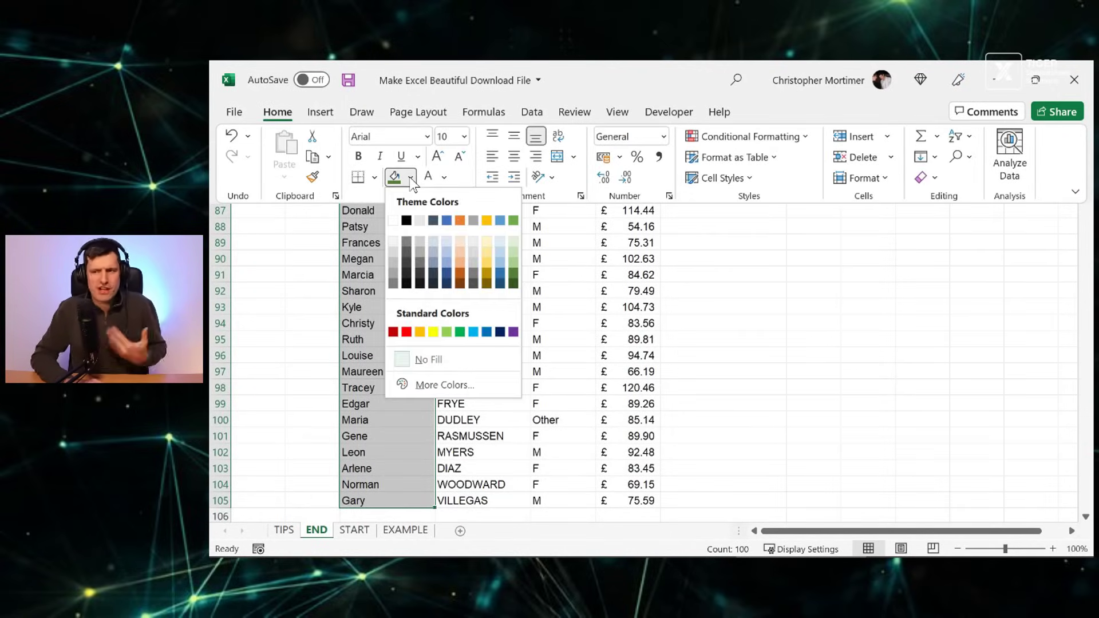
pyautogui.click(514, 243)
pyautogui.scroll(20, 410, 275)
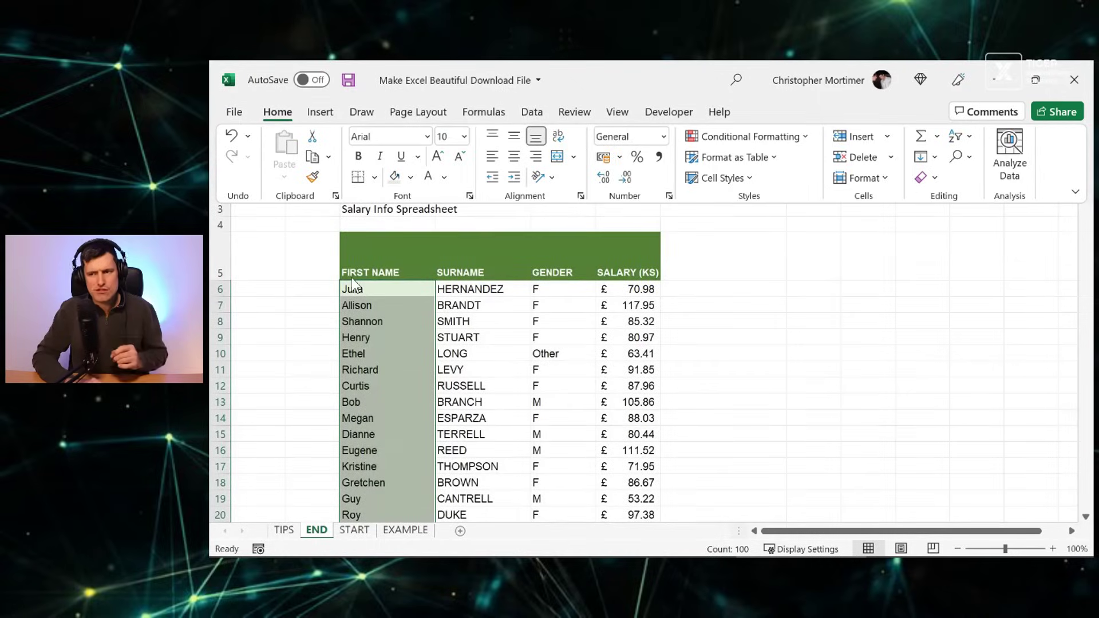
pyautogui.click(374, 252)
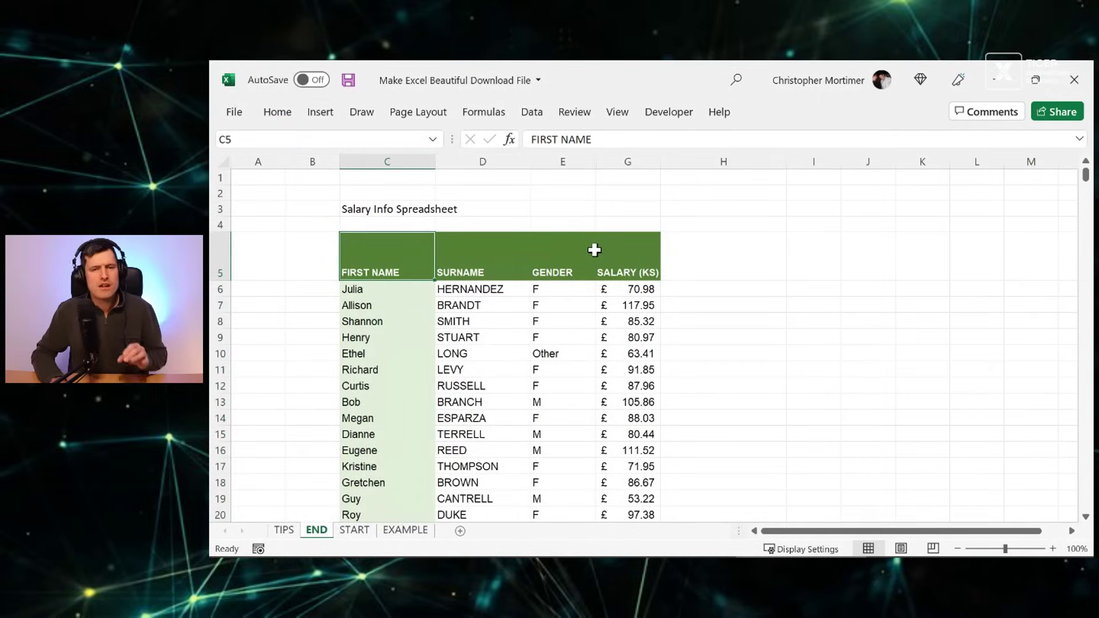
# Step: Set the width of the empty columns A and B to 3
pyautogui.press('Home')
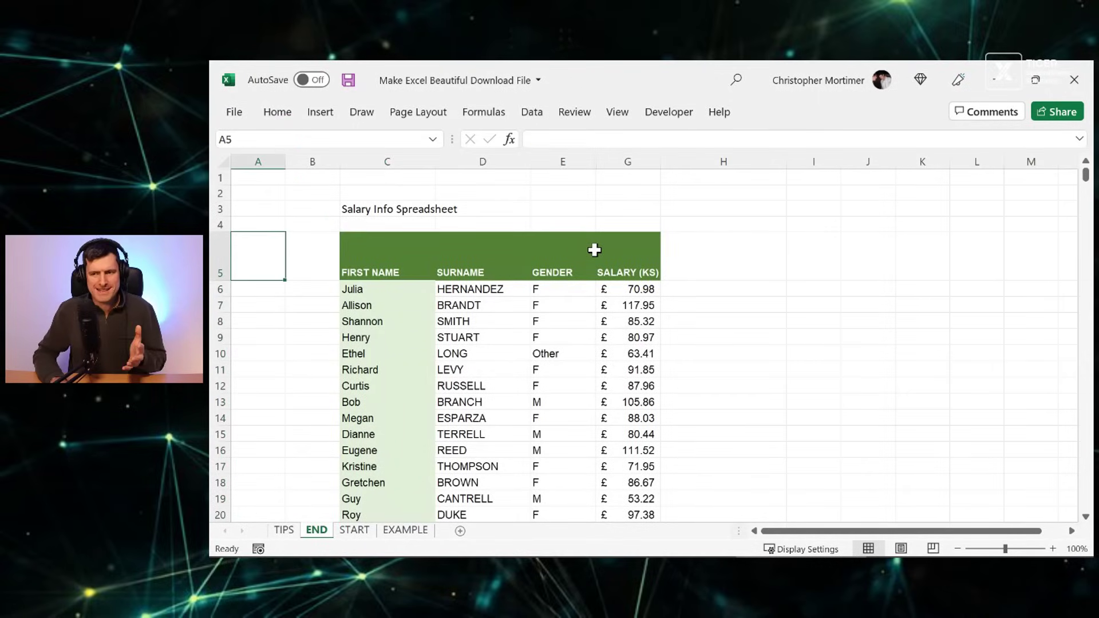
pyautogui.hotkey('shift', 'Right')
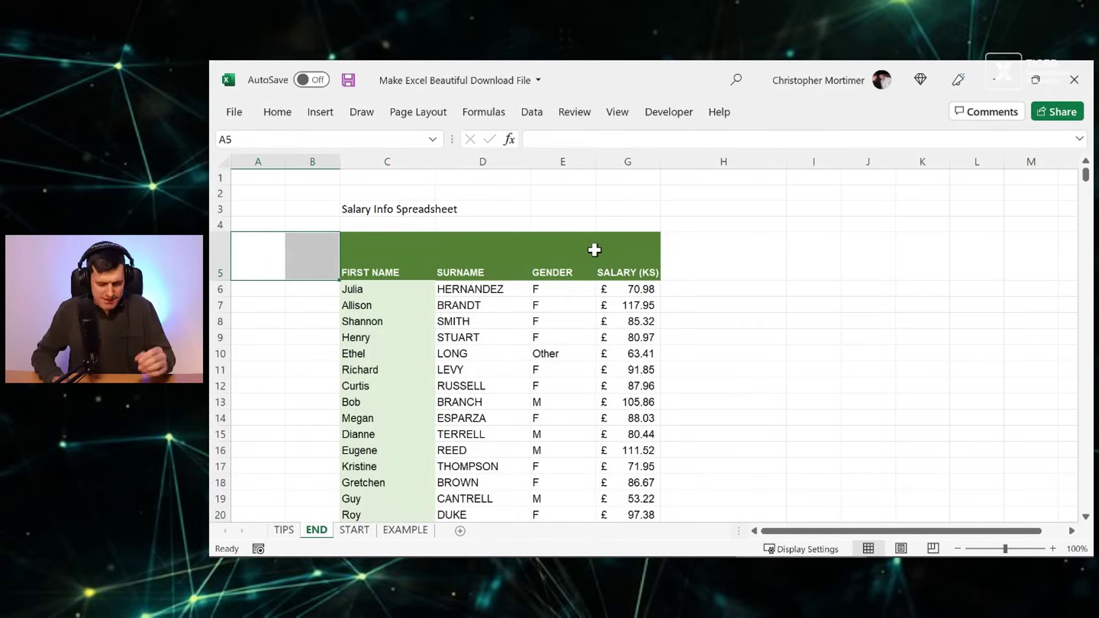
pyautogui.hotkey('alt', 'h')
pyautogui.press('o')
pyautogui.press('w')
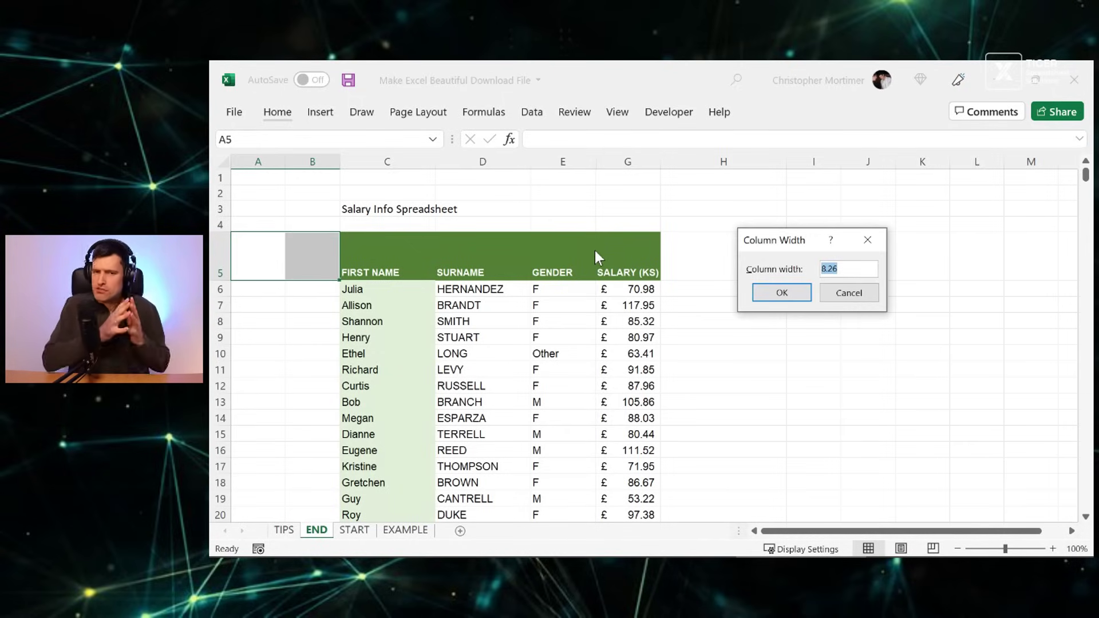
pyautogui.write('3')
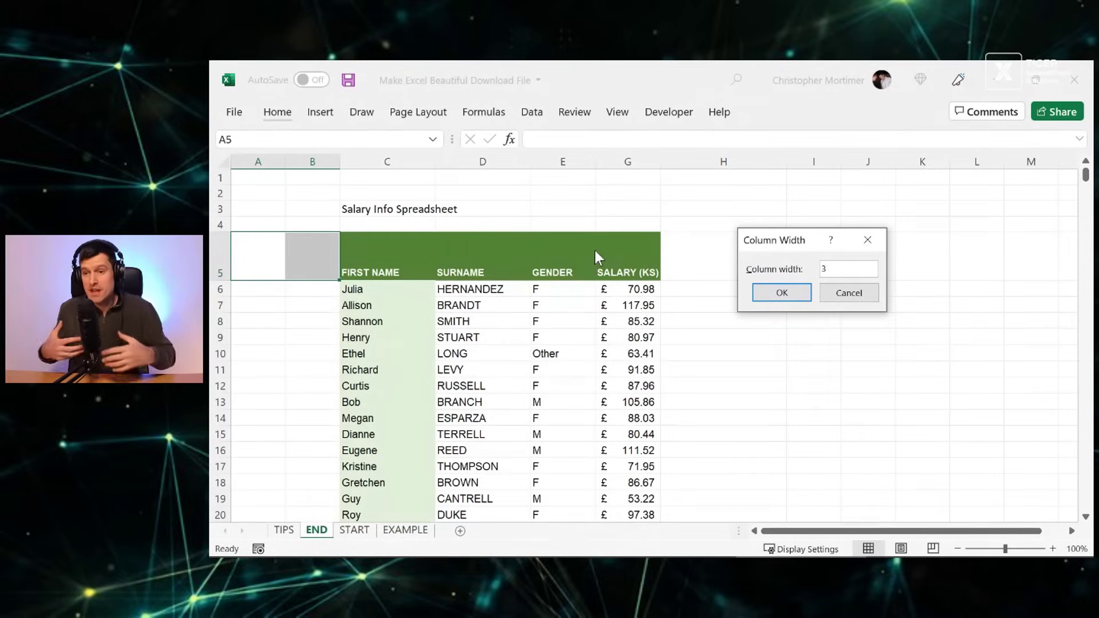
pyautogui.press('Return')
pyautogui.press('Right')
pyautogui.press('Right')
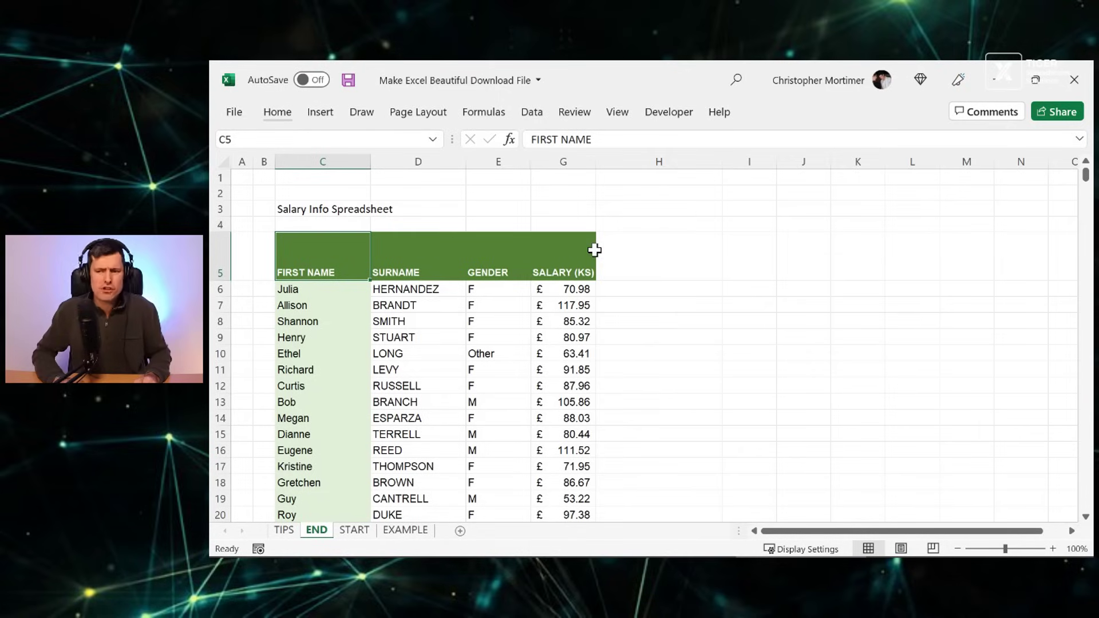
pyautogui.press('Right')
pyautogui.press('Left')
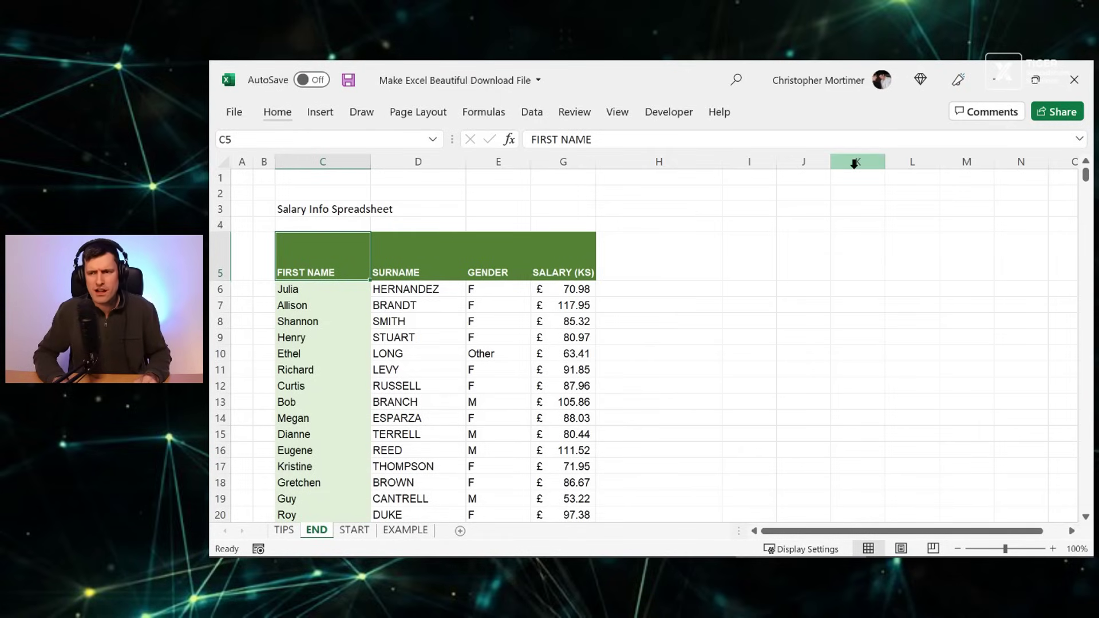
pyautogui.press('Up')
pyautogui.press('Up')
pyautogui.hotkey('shift', 'Right')
pyautogui.hotkey('shift', 'Right')
pyautogui.hotkey('shift', 'Right')
pyautogui.hotkey('shift', 'Right')
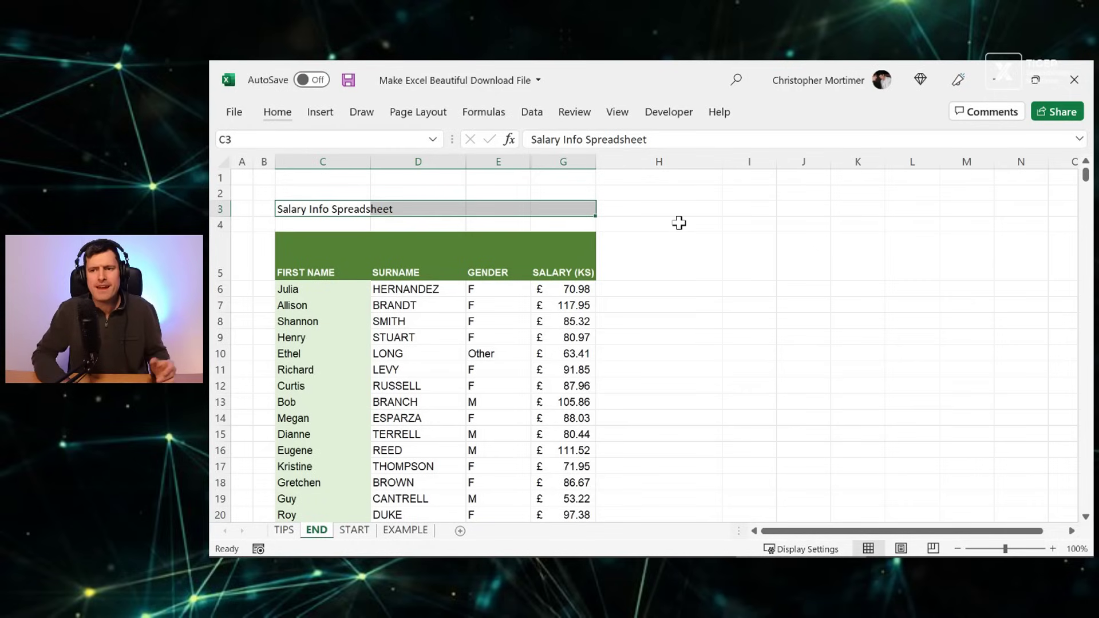
pyautogui.press('Down')
pyautogui.press('Down')
pyautogui.press('Down')
pyautogui.press('Up')
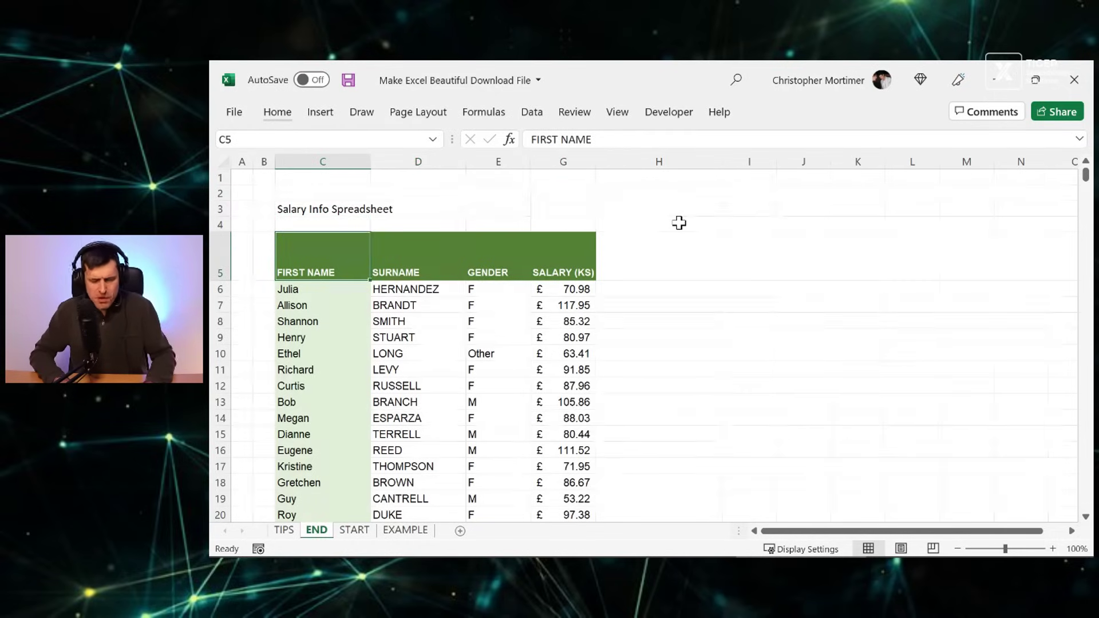
# Step: Copy the header cell C5 and paste only its formatting onto the title cells C3:G3
pyautogui.hotkey('ctrl', 'c')
pyautogui.press('Up')
pyautogui.press('Up')
pyautogui.hotkey('shift', 'Right')
pyautogui.hotkey('shift', 'Right')
pyautogui.hotkey('shift', 'Right')
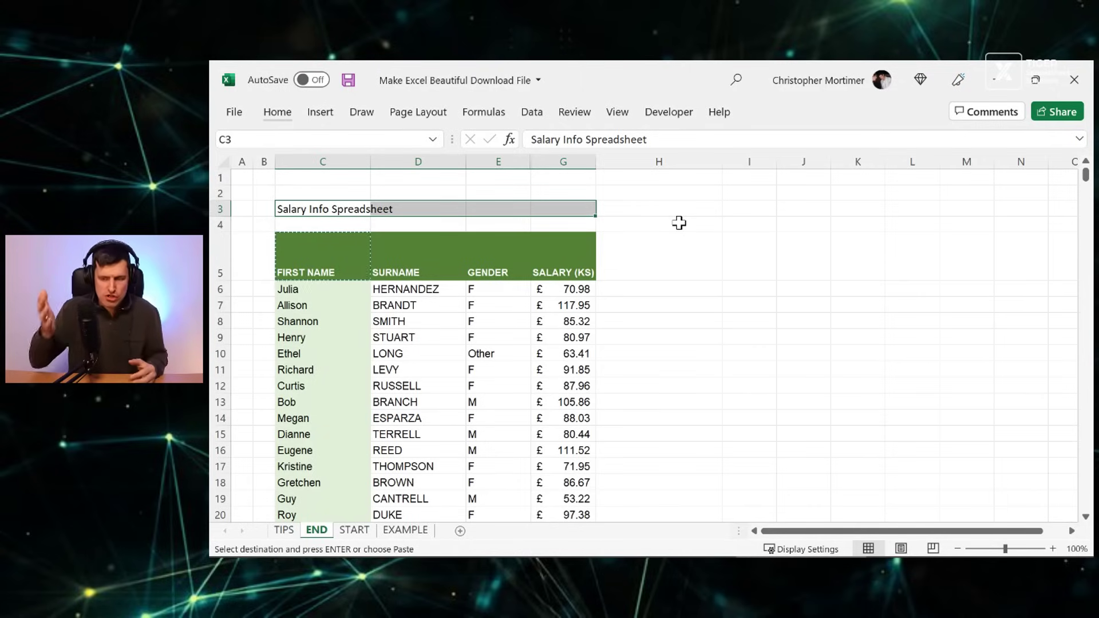
pyautogui.hotkey('ctrl', 'alt', 'v')
pyautogui.click(681, 234)
pyautogui.press('Return')
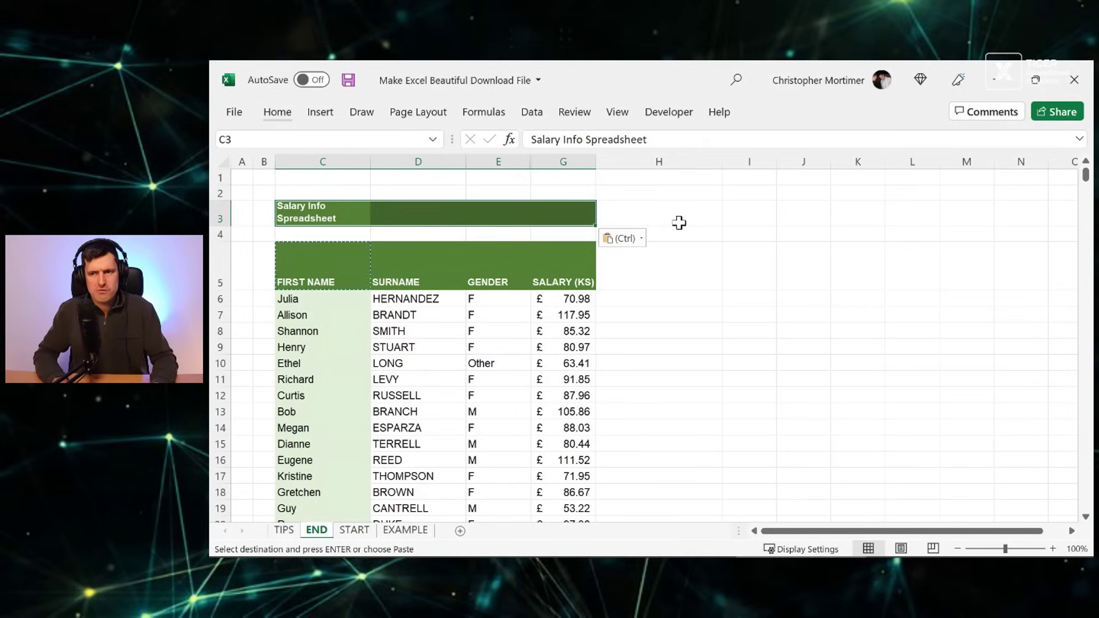
pyautogui.press('Escape')
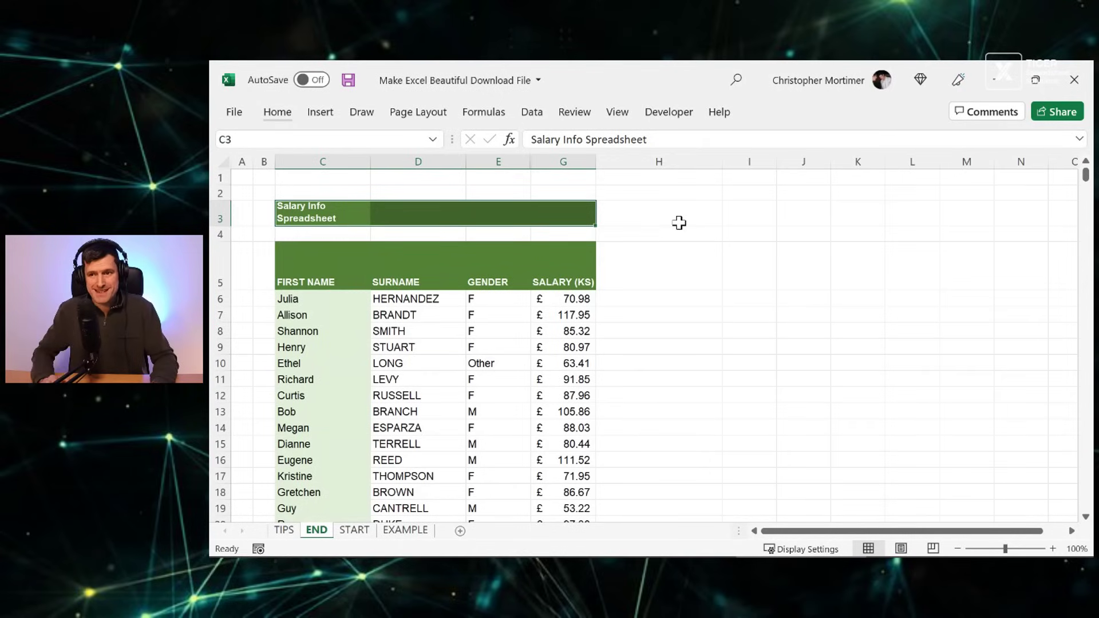
# Step: Turn off text wrapping for the title cells C3:G3 and merge them without centring
pyautogui.press('alt')
pyautogui.press('h')
pyautogui.press('w')
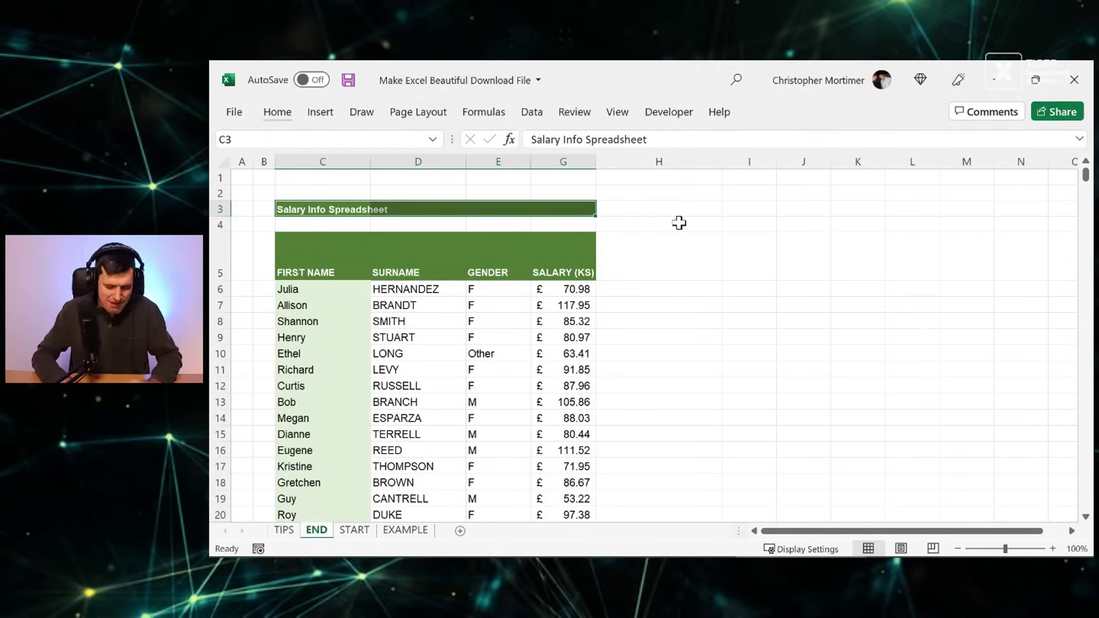
pyautogui.hotkey('alt', 'h')
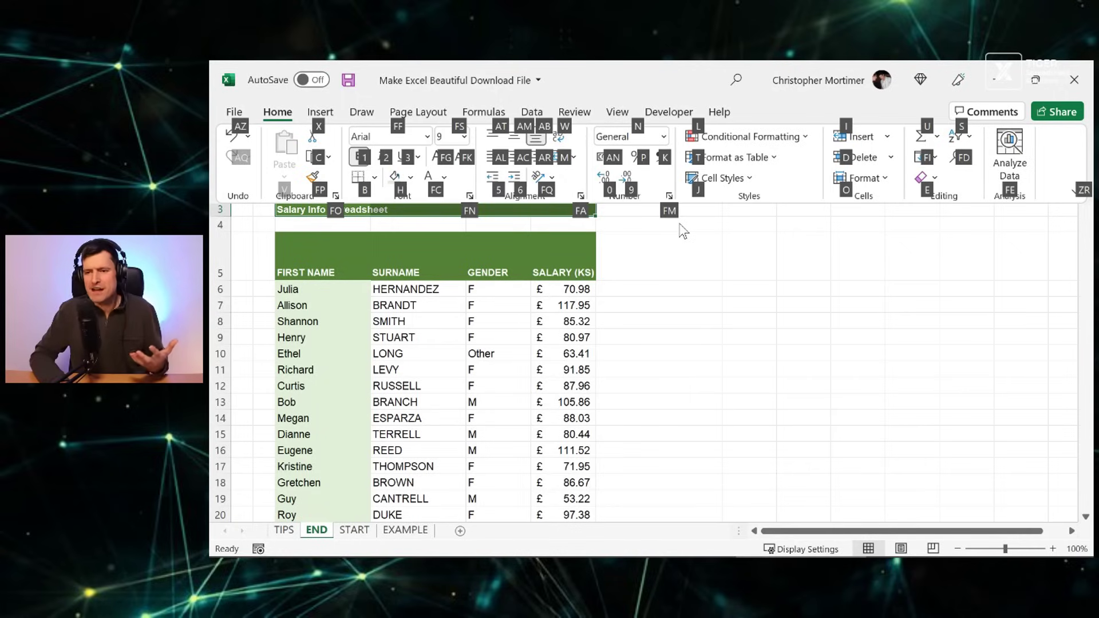
pyautogui.press('m')
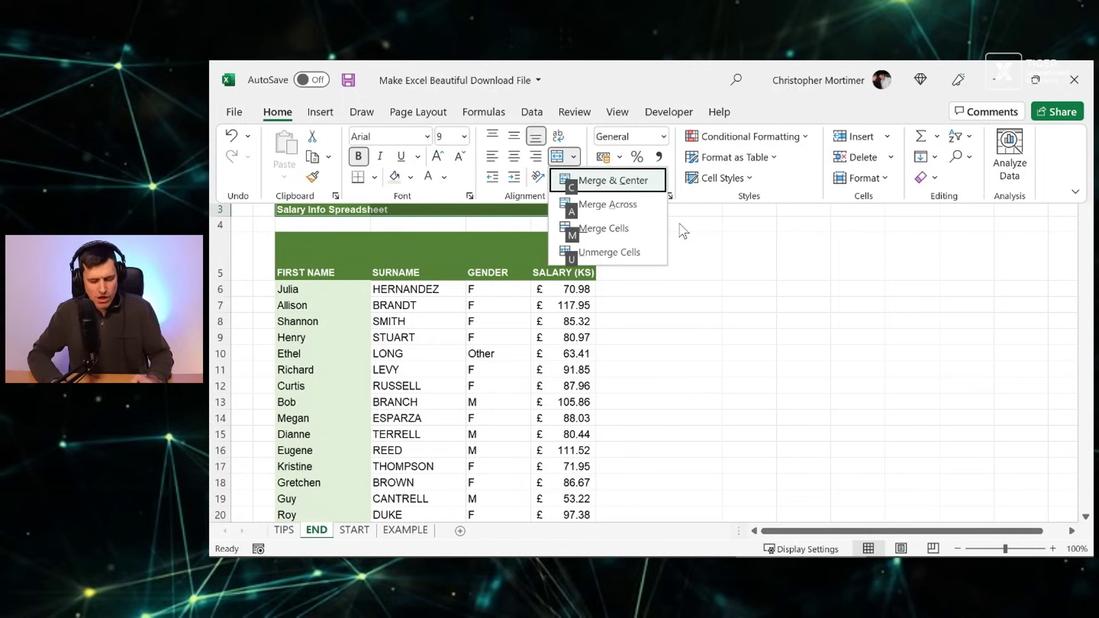
pyautogui.press('m')
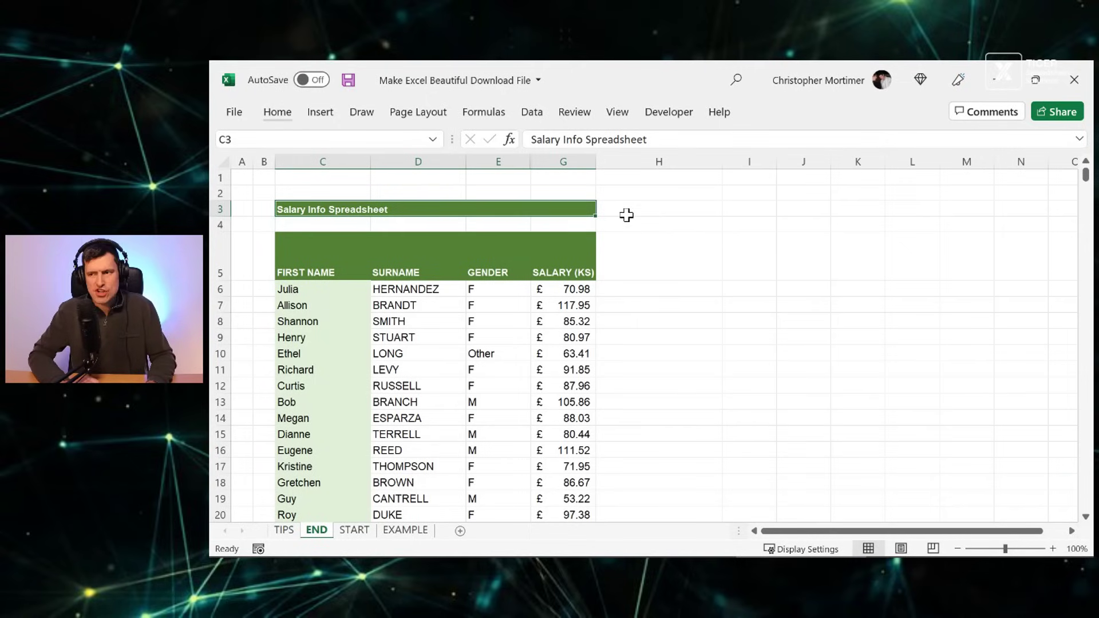
# Step: Fill the merged title cell with a two-colour vertical gradient fading from the dark green header shade to white
pyautogui.rightClick(539, 208)
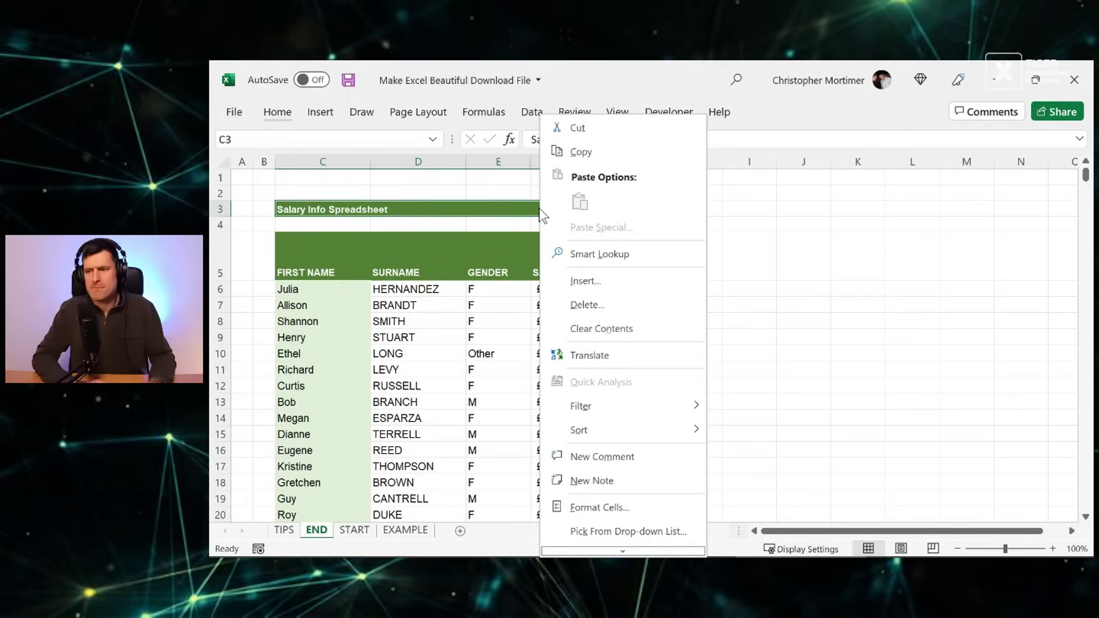
pyautogui.click(601, 507)
pyautogui.moveTo(484, 132); pyautogui.dragTo(821, 109)
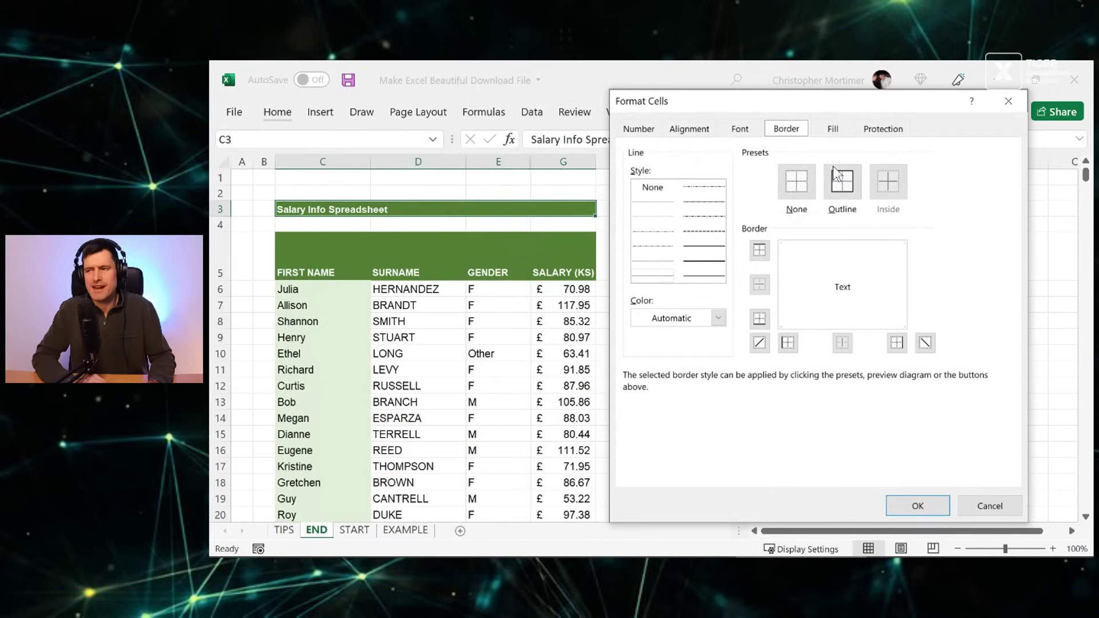
pyautogui.click(833, 130)
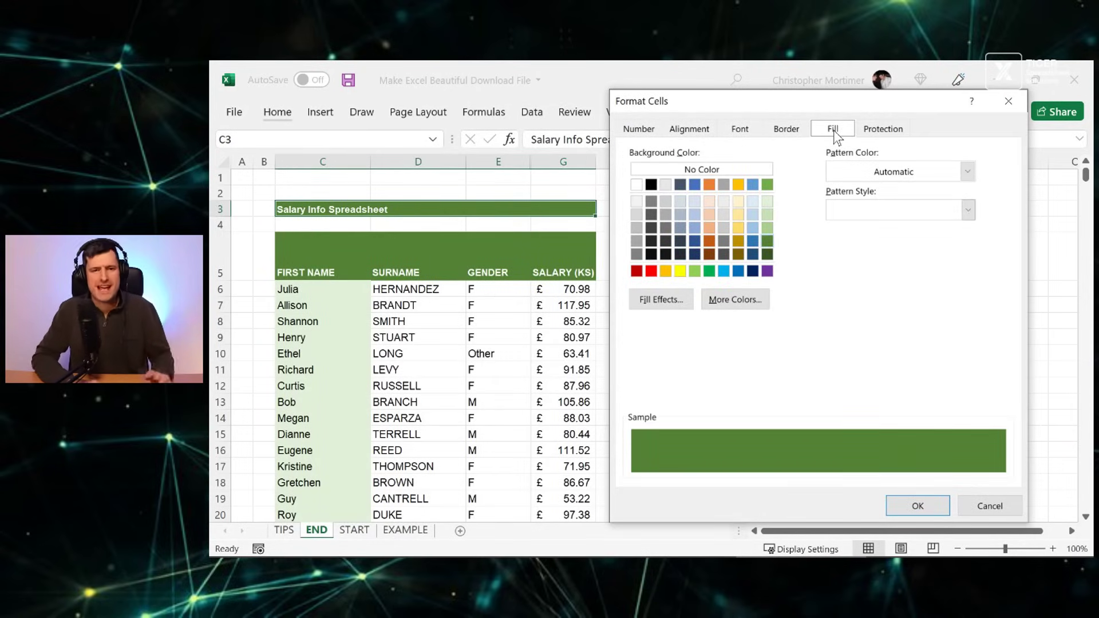
pyautogui.click(646, 307)
pyautogui.moveTo(496, 138); pyautogui.dragTo(883, 71)
pyautogui.click(752, 330)
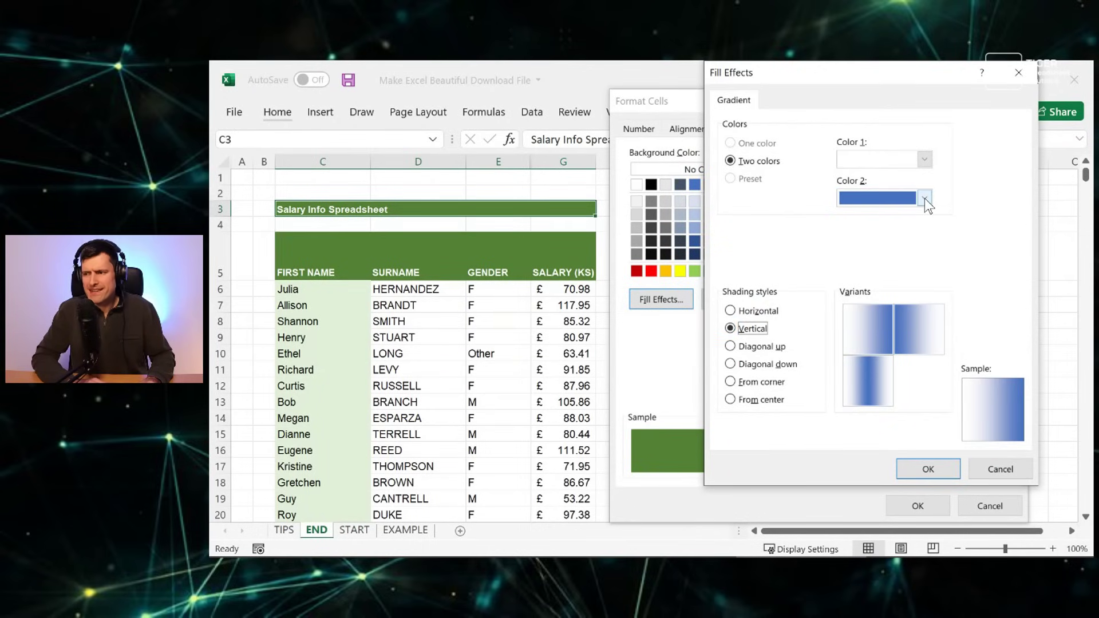
pyautogui.click(925, 198)
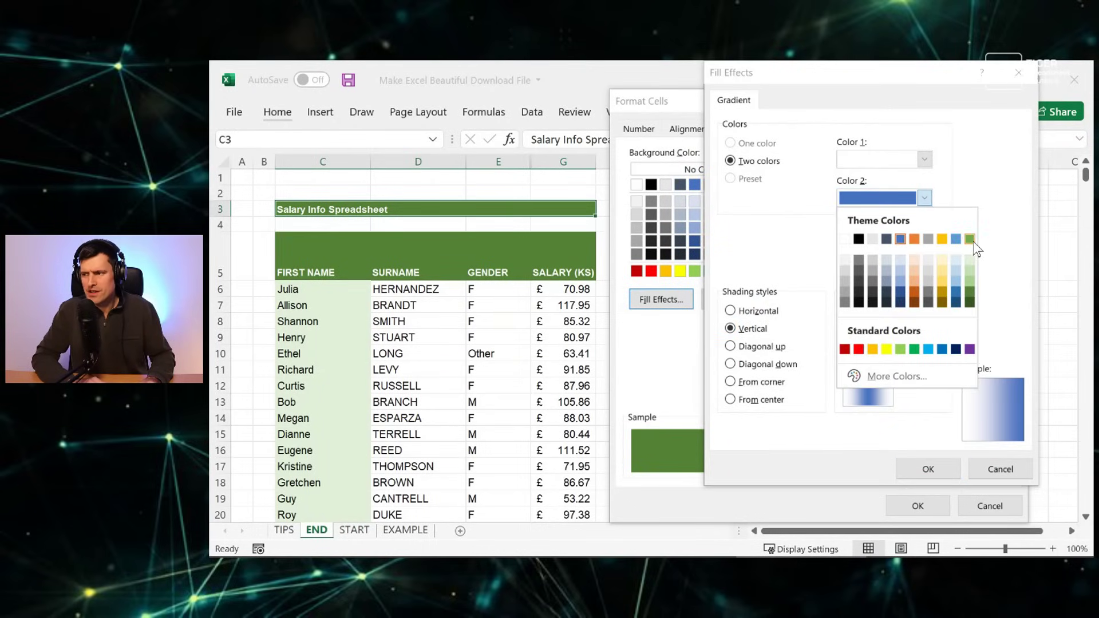
pyautogui.click(970, 296)
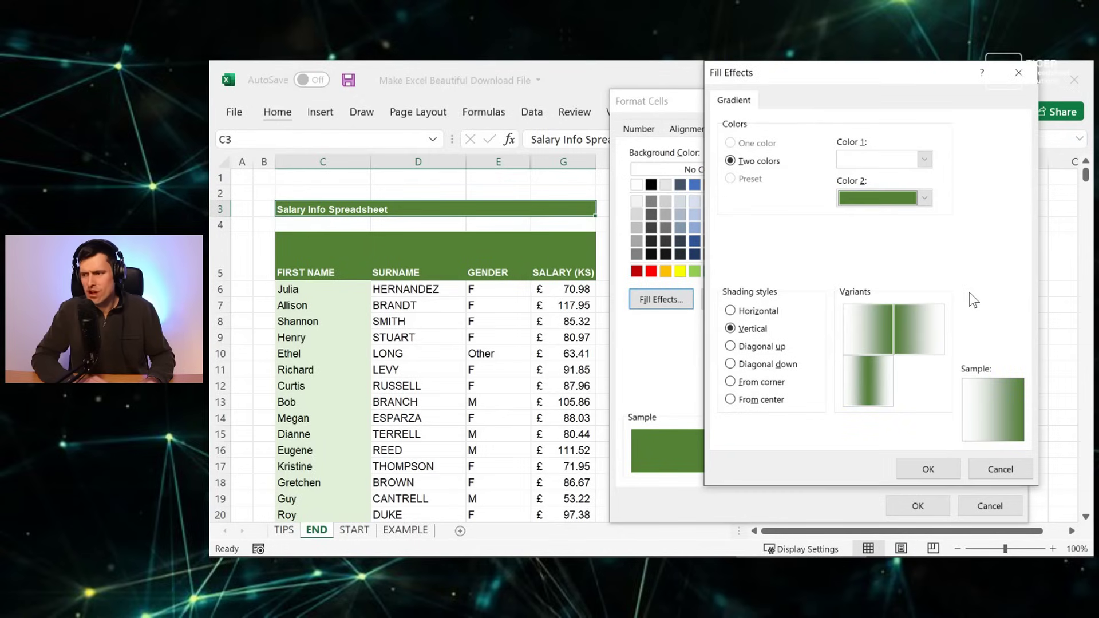
pyautogui.click(928, 328)
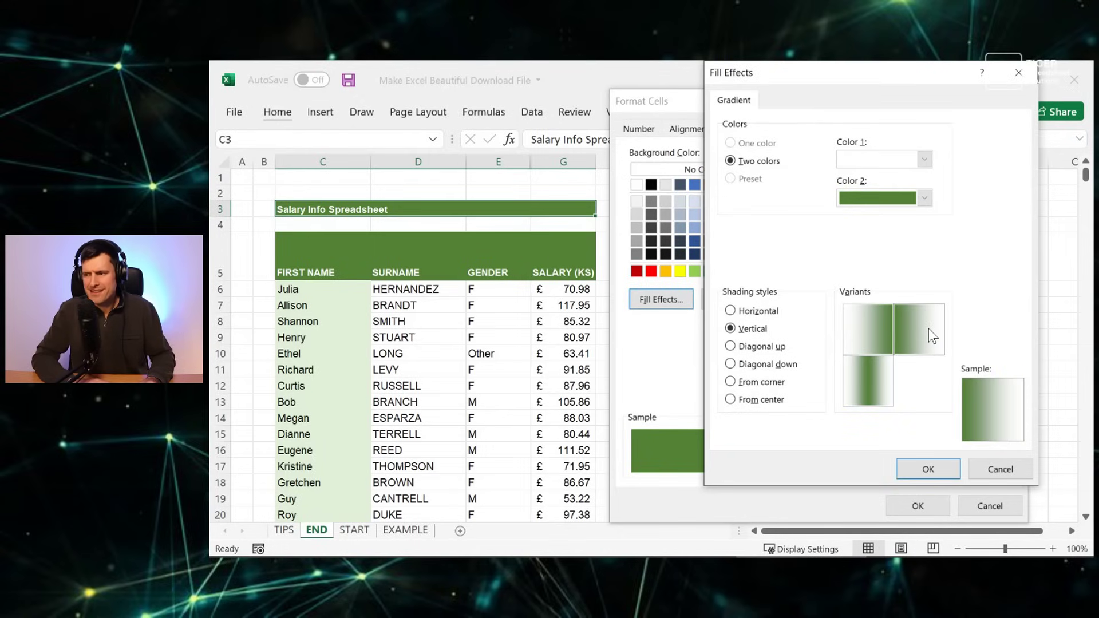
pyautogui.click(905, 472)
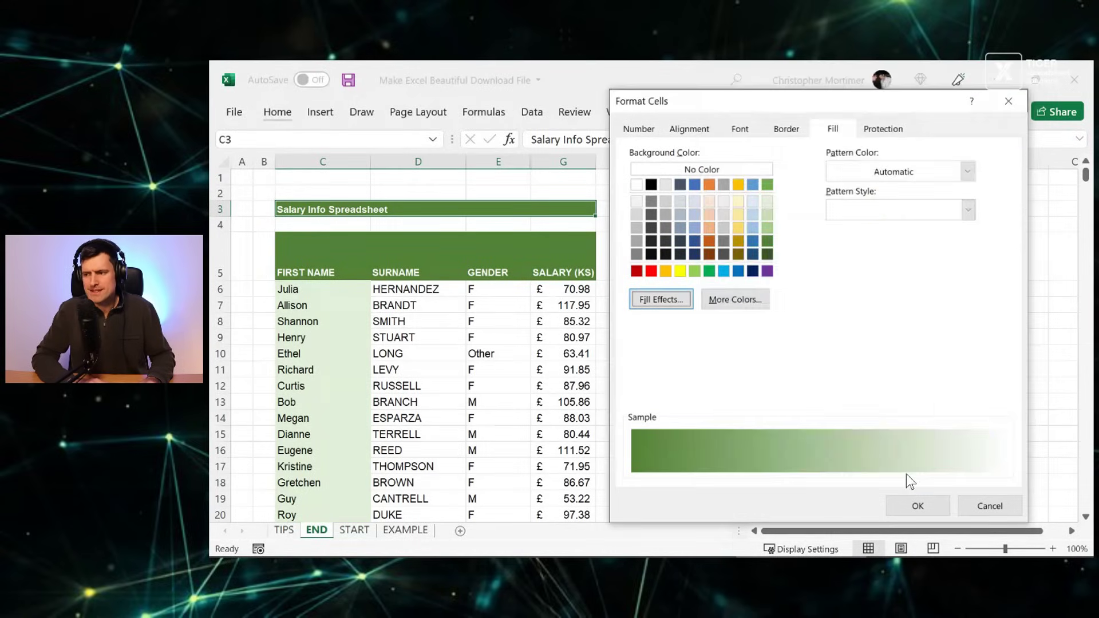
pyautogui.click(916, 506)
pyautogui.click(667, 280)
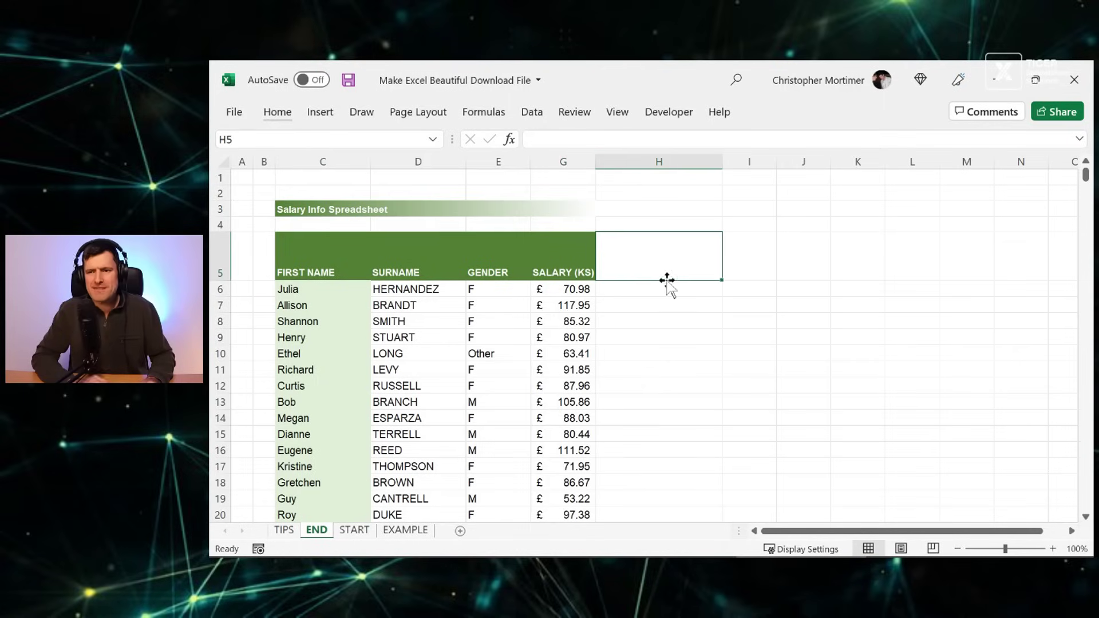
pyautogui.click(379, 207)
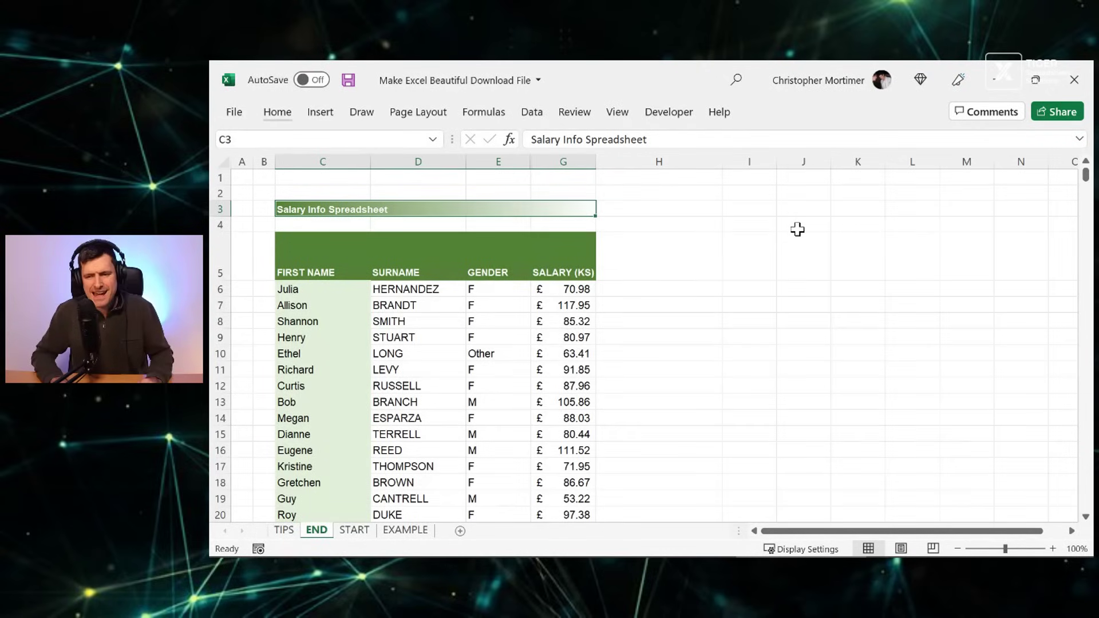
# Step: Mark tip 10 about dark colour with white text by selecting its row on the TIPS sheet
pyautogui.hotkey('ctrl', 'pageup')
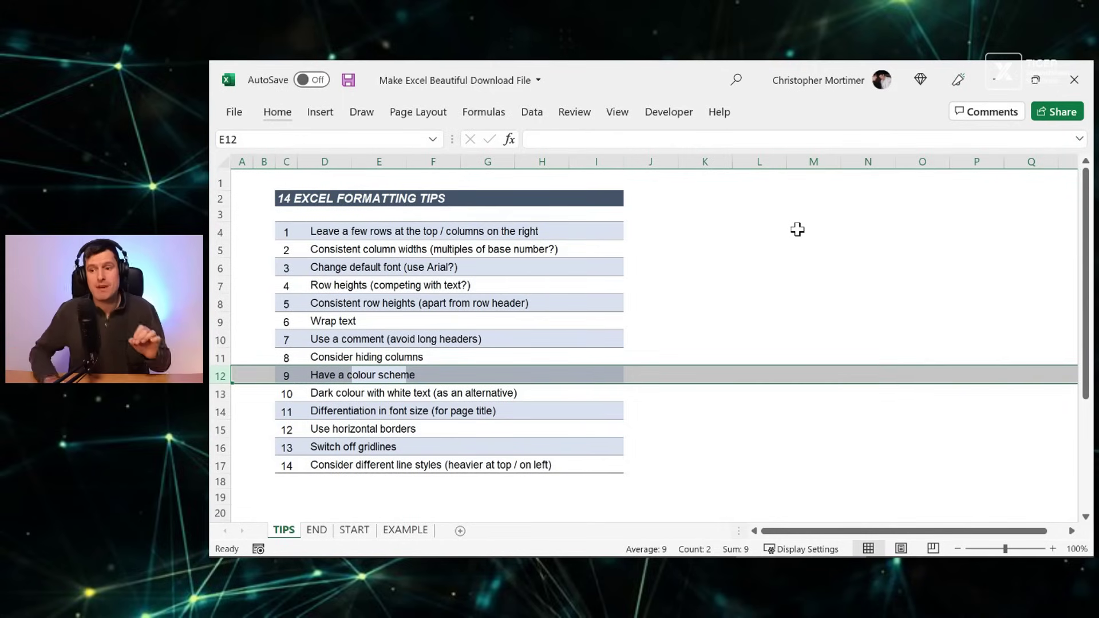
pyautogui.press('Down')
pyautogui.hotkey('shift', 'space')
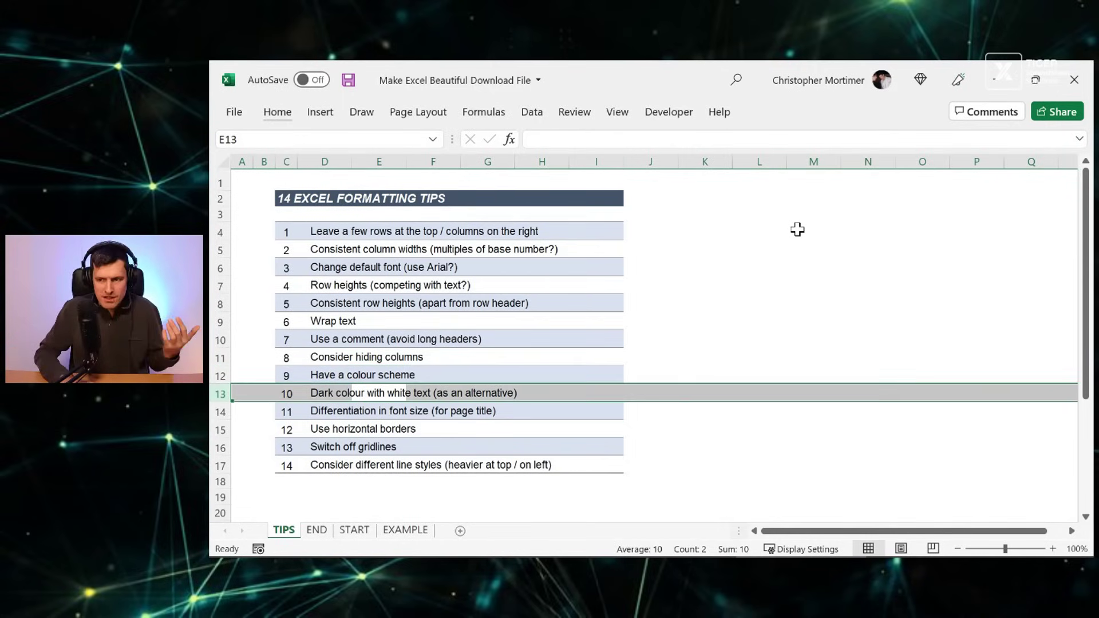
# Step: Go through the header cells C5:G5 on the END sheet to examine their fill and text colour
pyautogui.hotkey('ctrl', 'pagedown')
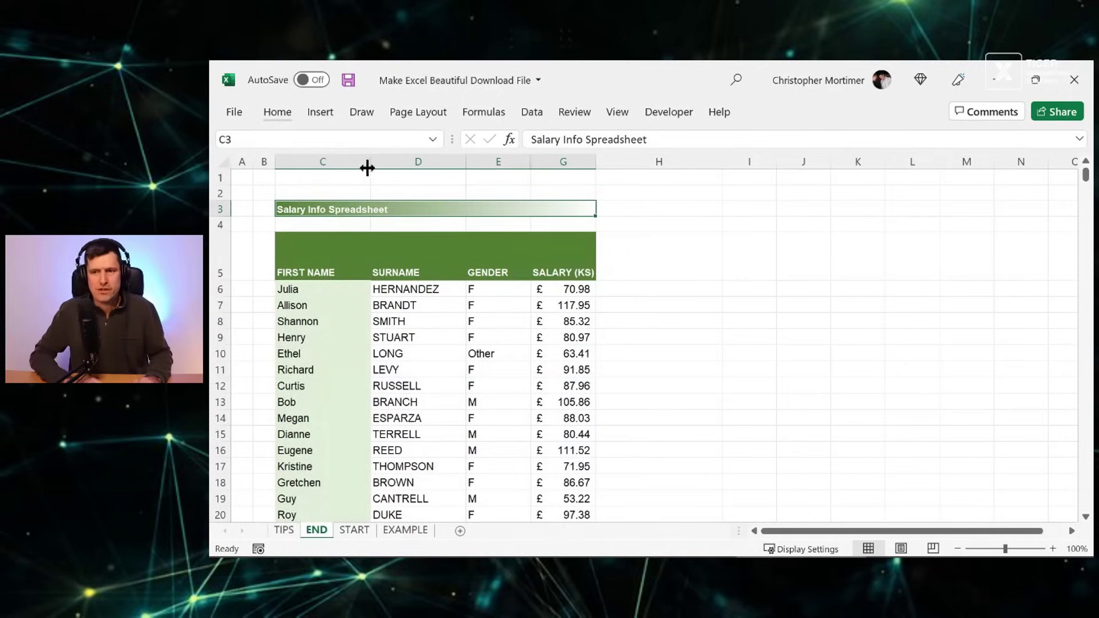
pyautogui.click(312, 250)
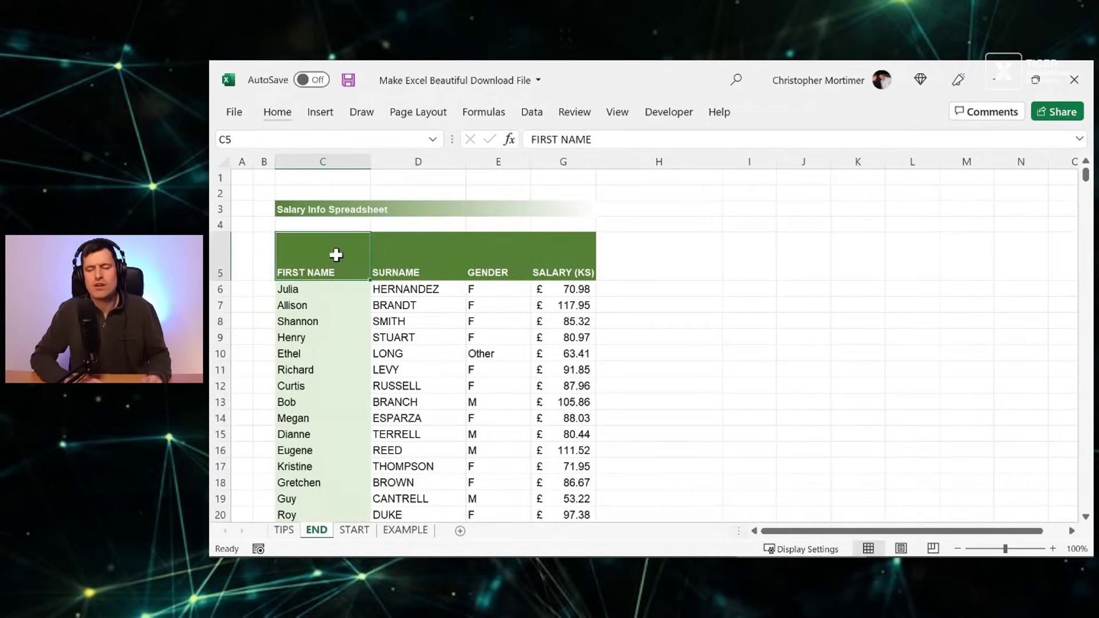
pyautogui.press('Right')
pyautogui.press('Right')
pyautogui.press('Right')
pyautogui.press('Right')
pyautogui.press('Left')
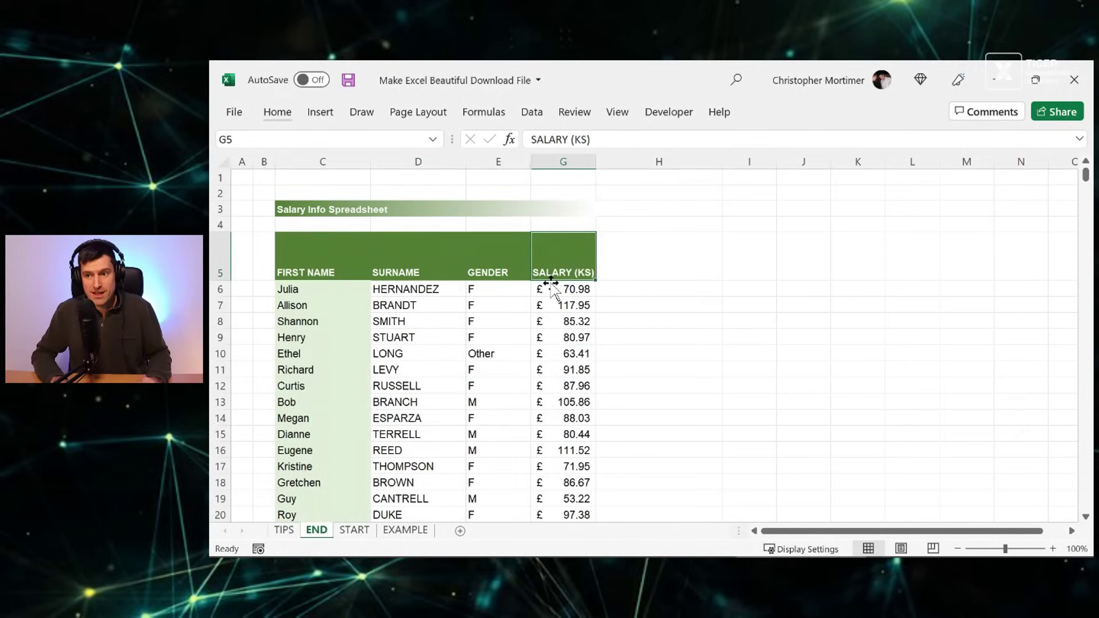
pyautogui.press('Left')
pyautogui.press('Left')
pyautogui.press('Left')
# Step: Mark tip 11 about differentiation in font size by selecting its row on the TIPS sheet
pyautogui.hotkey('ctrl', 'pageup')
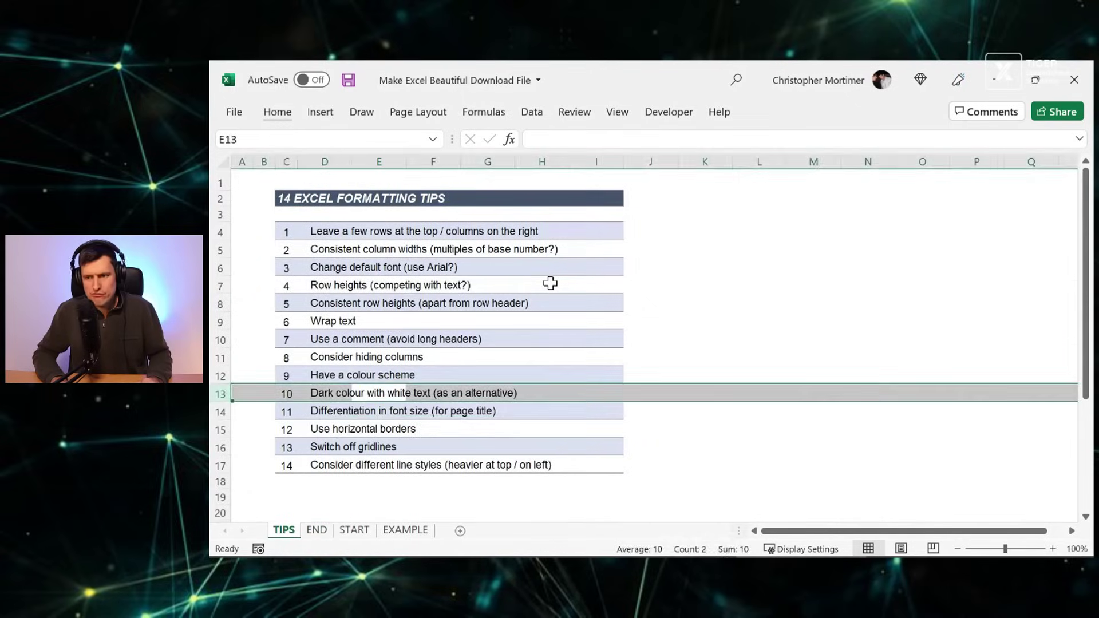
pyautogui.press('Up')
pyautogui.hotkey('shift', 'space')
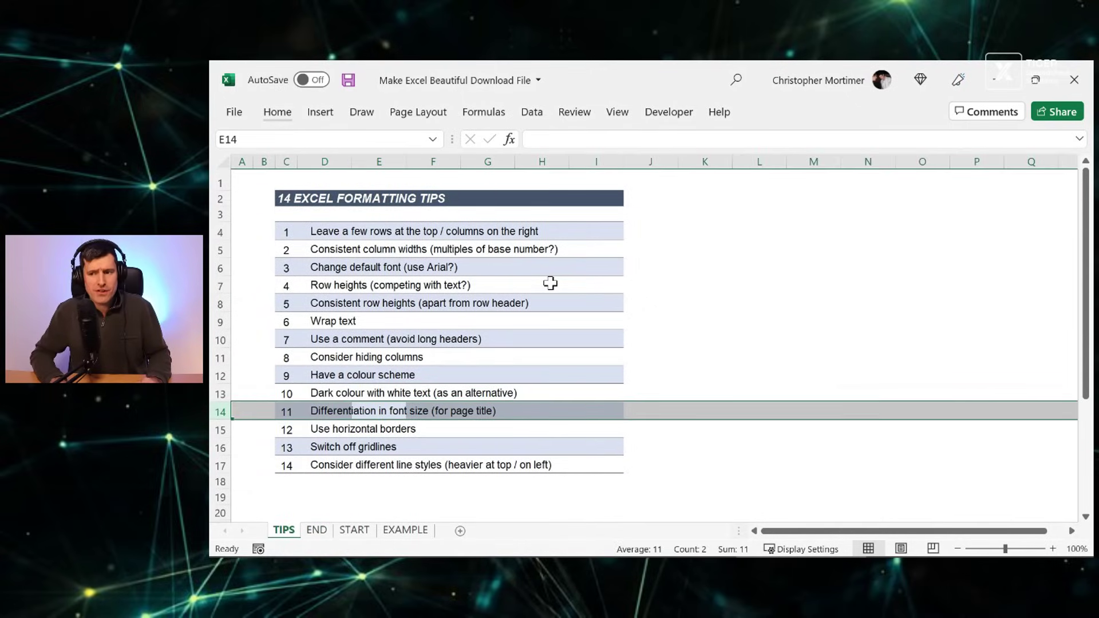
# Step: Set the font size of the merged title in cell C3 on the END sheet to 8
pyautogui.hotkey('ctrl', 'pagedown')
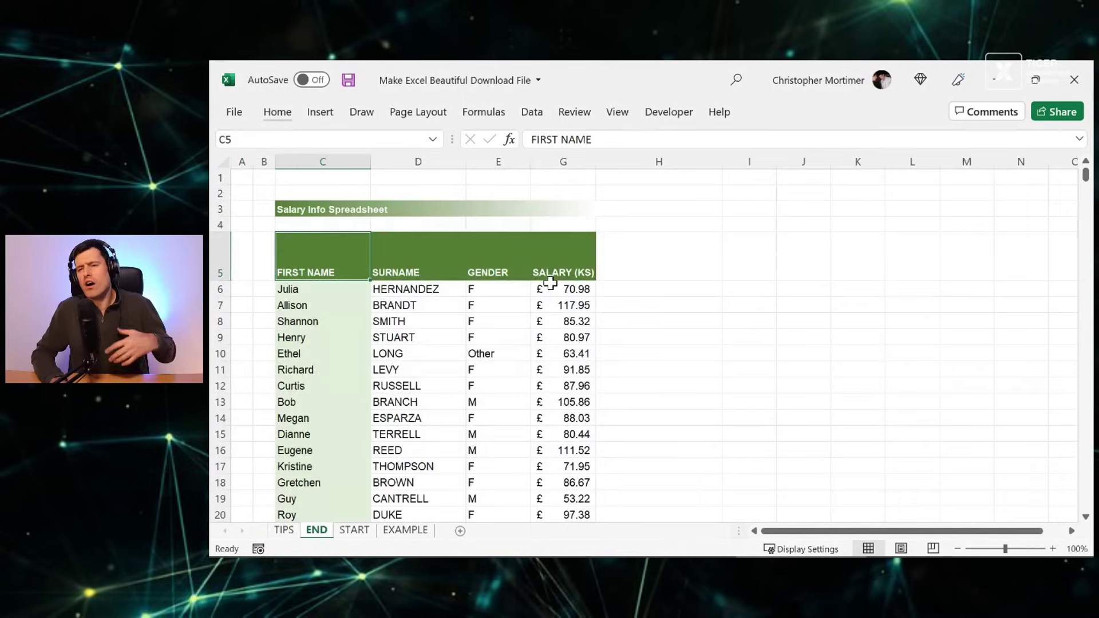
pyautogui.press('Up')
pyautogui.press('Up')
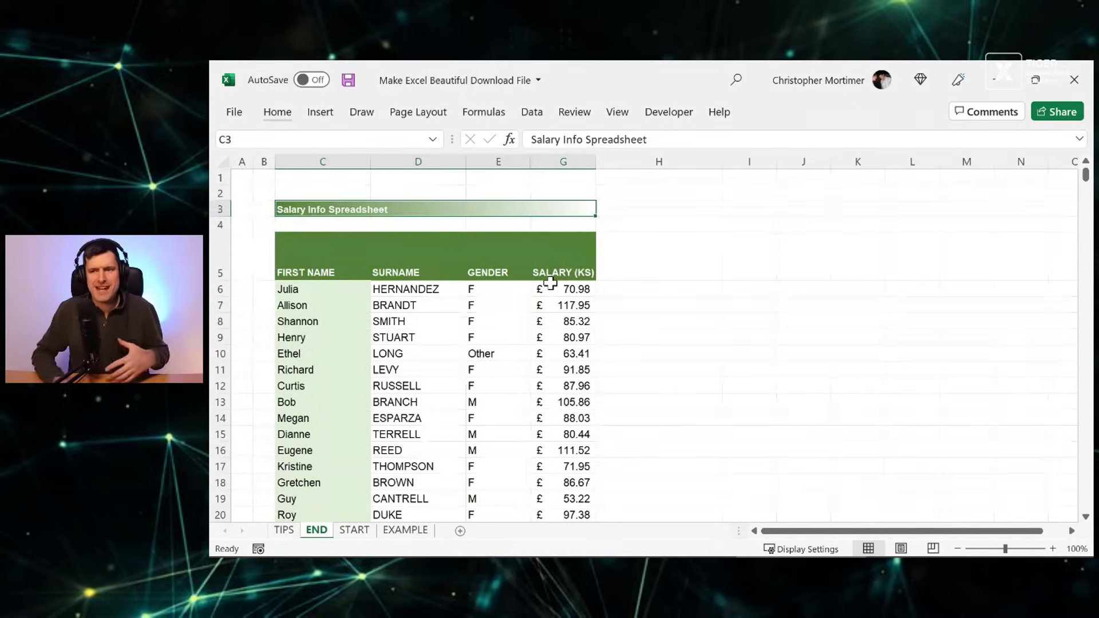
pyautogui.click(268, 117)
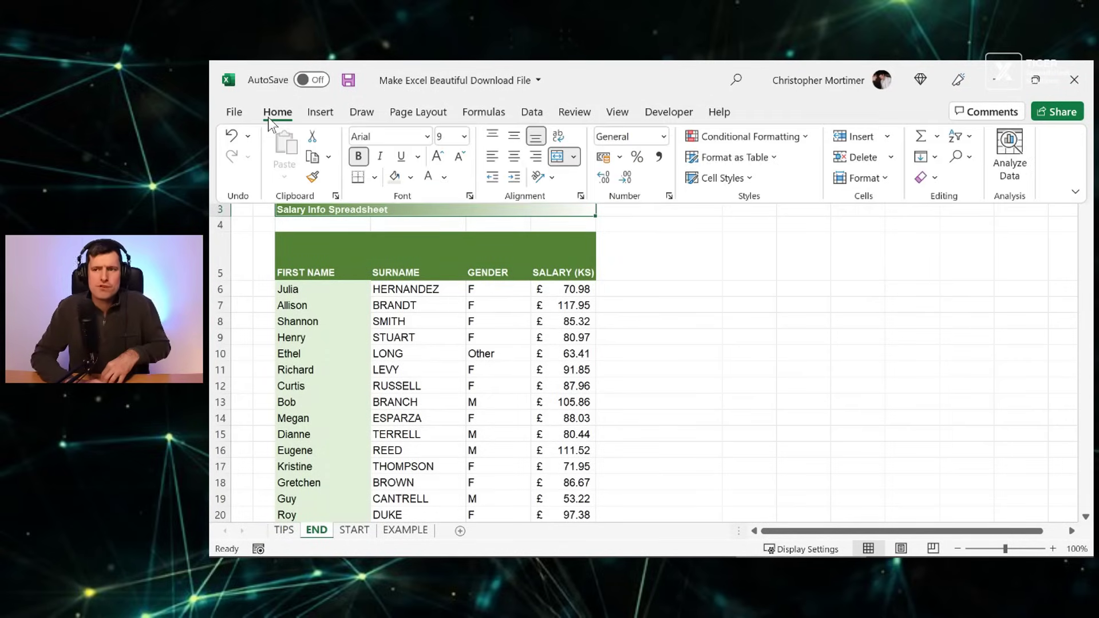
pyautogui.write('8')
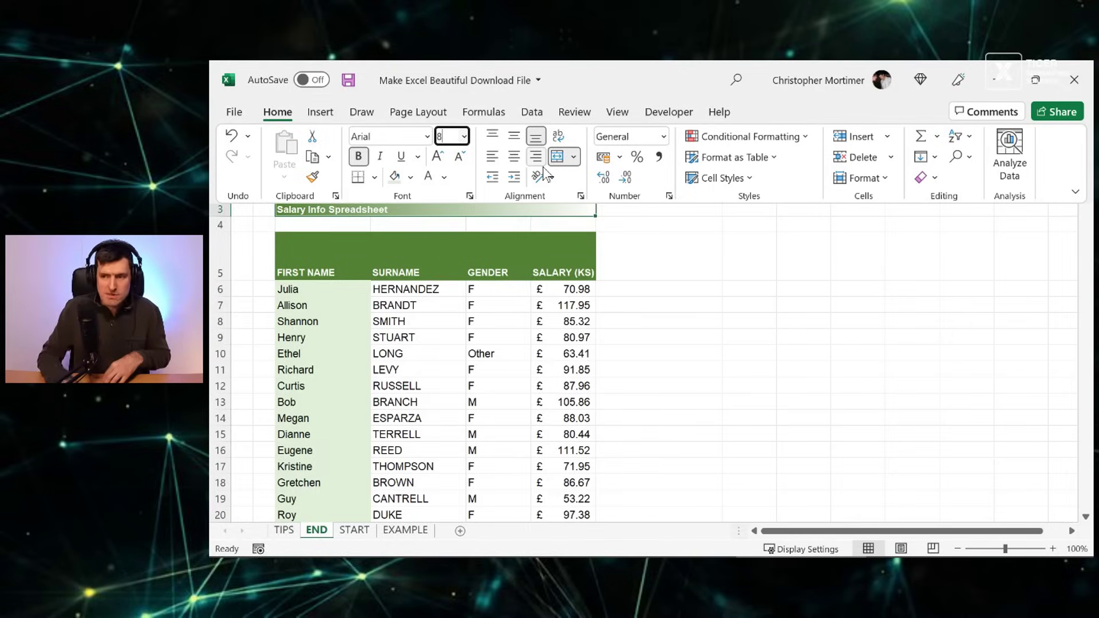
pyautogui.press('Return')
pyautogui.press('Up')
pyautogui.press('Down')
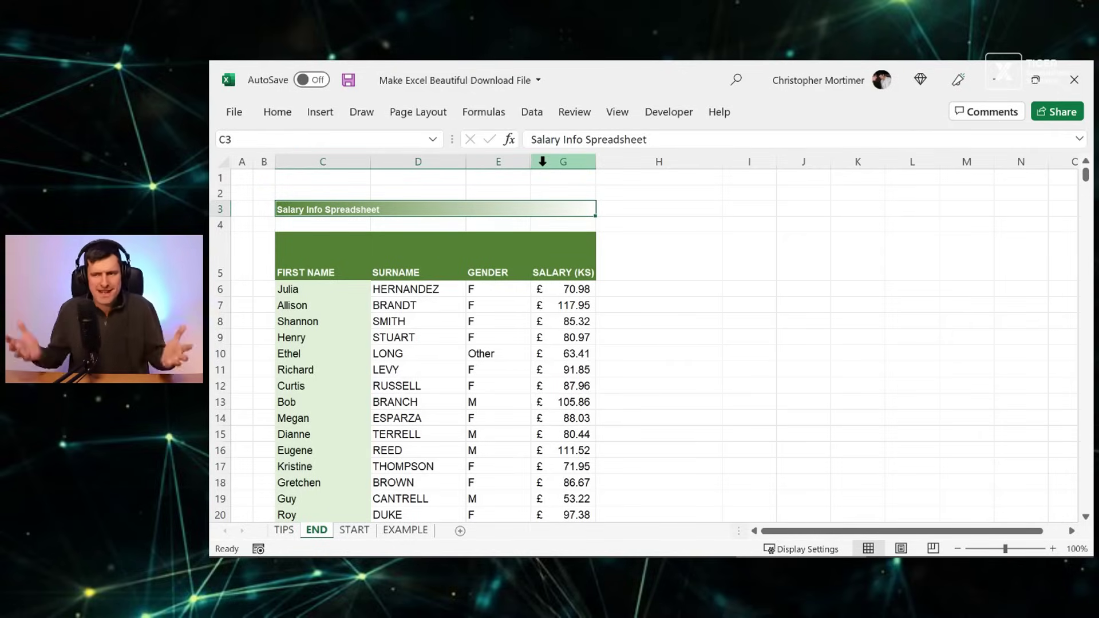
# Step: Try font size 14 on the merged title cell and undo that size change
pyautogui.click(277, 112)
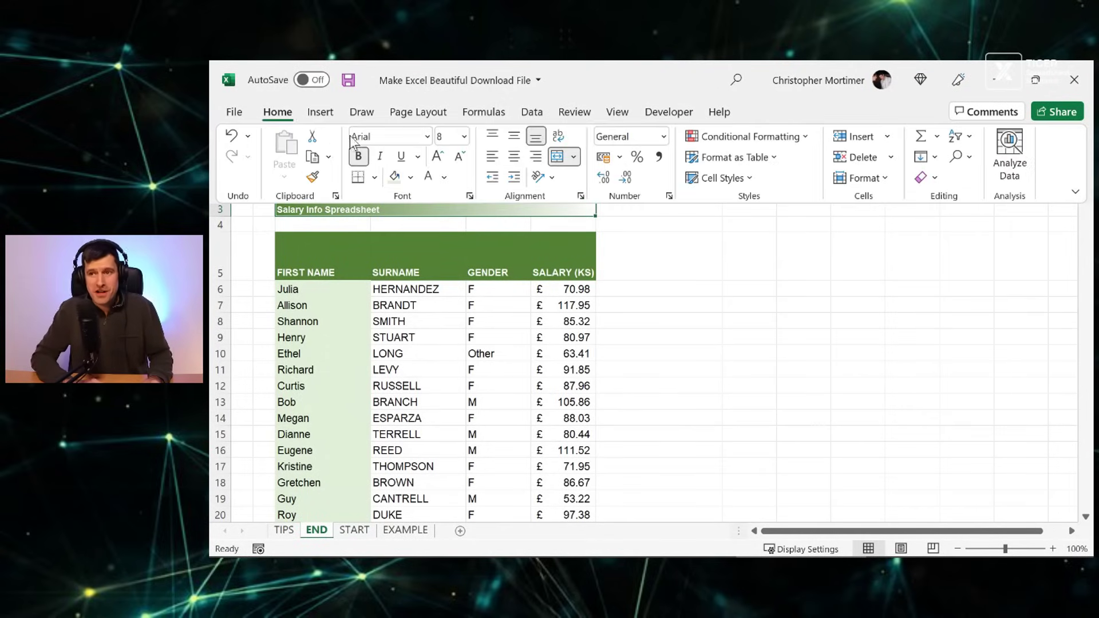
pyautogui.click(451, 136)
pyautogui.write('14')
pyautogui.press('Return')
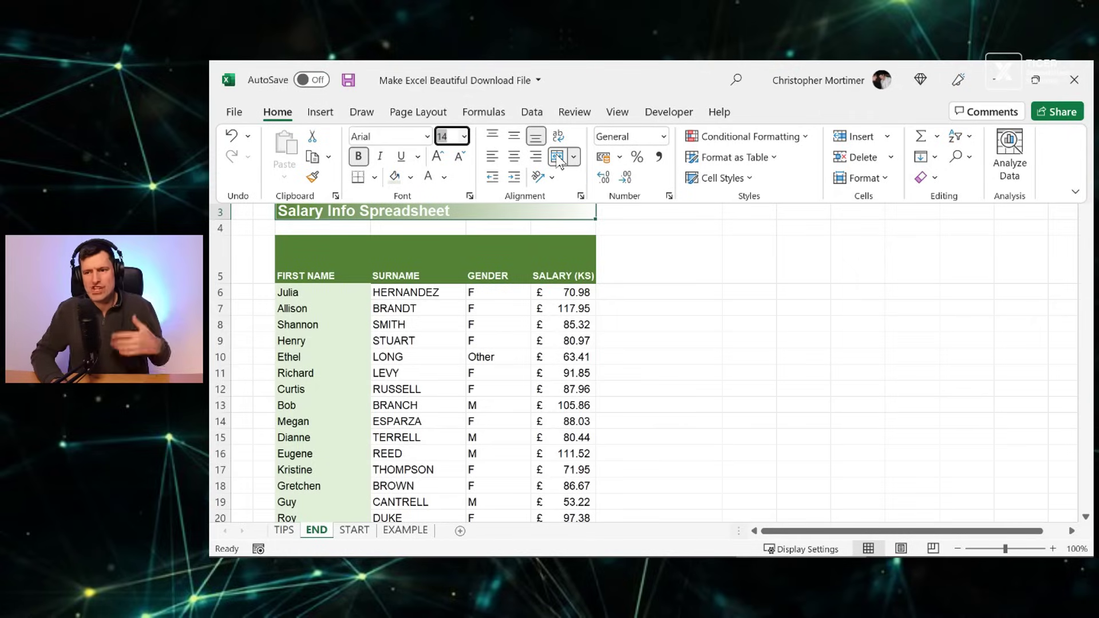
pyautogui.press('Escape')
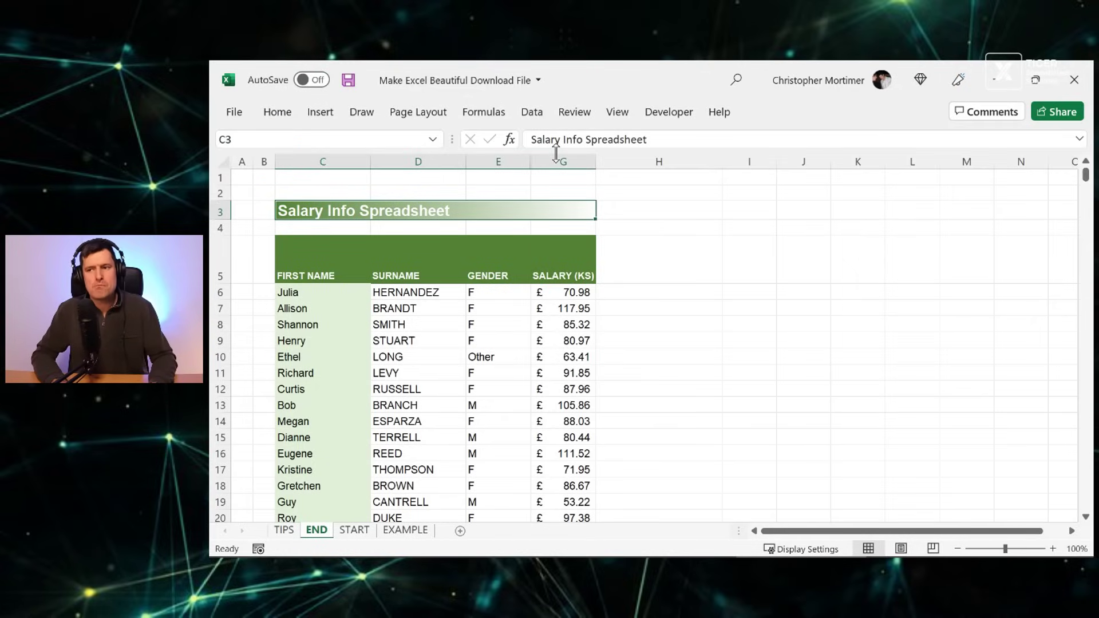
pyautogui.press('Down')
pyautogui.press('Down')
pyautogui.press('Up')
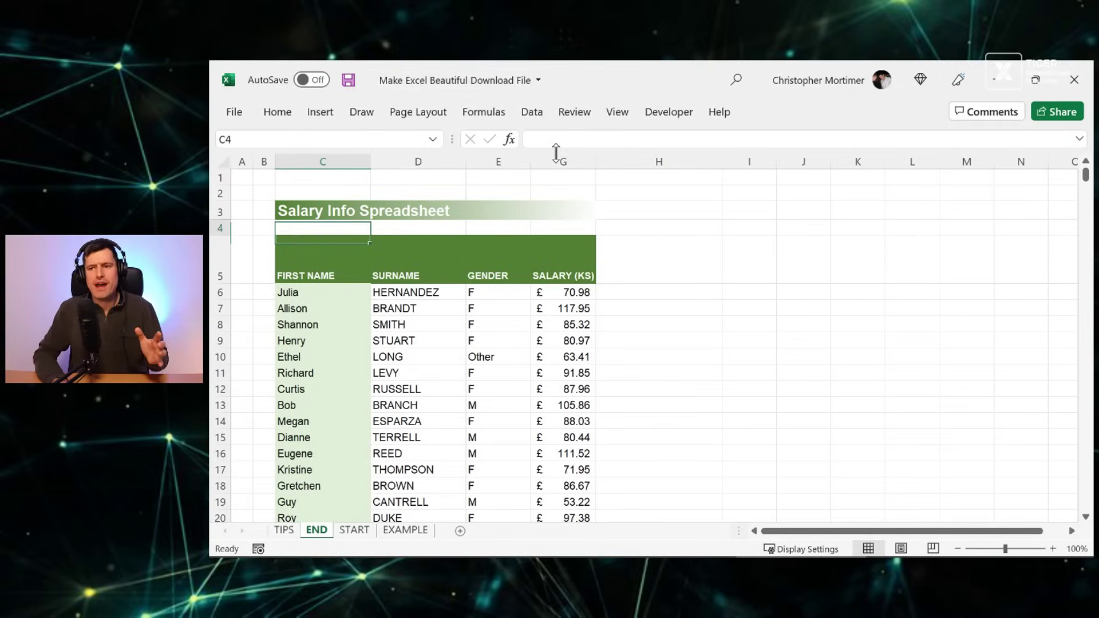
pyautogui.press('Up')
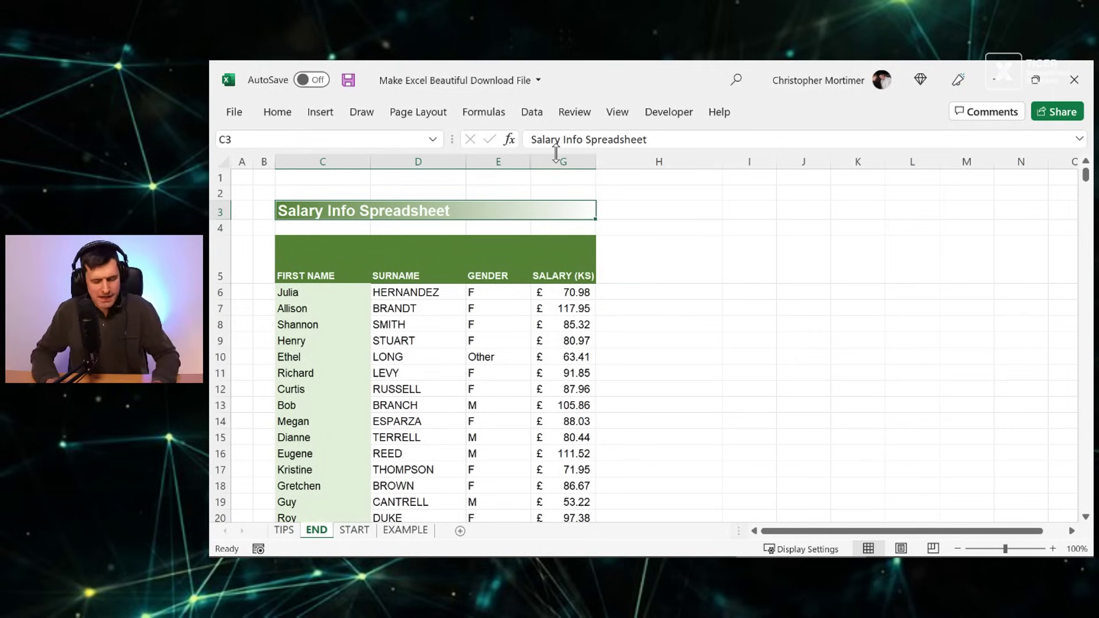
pyautogui.hotkey('ctrl', 'z')
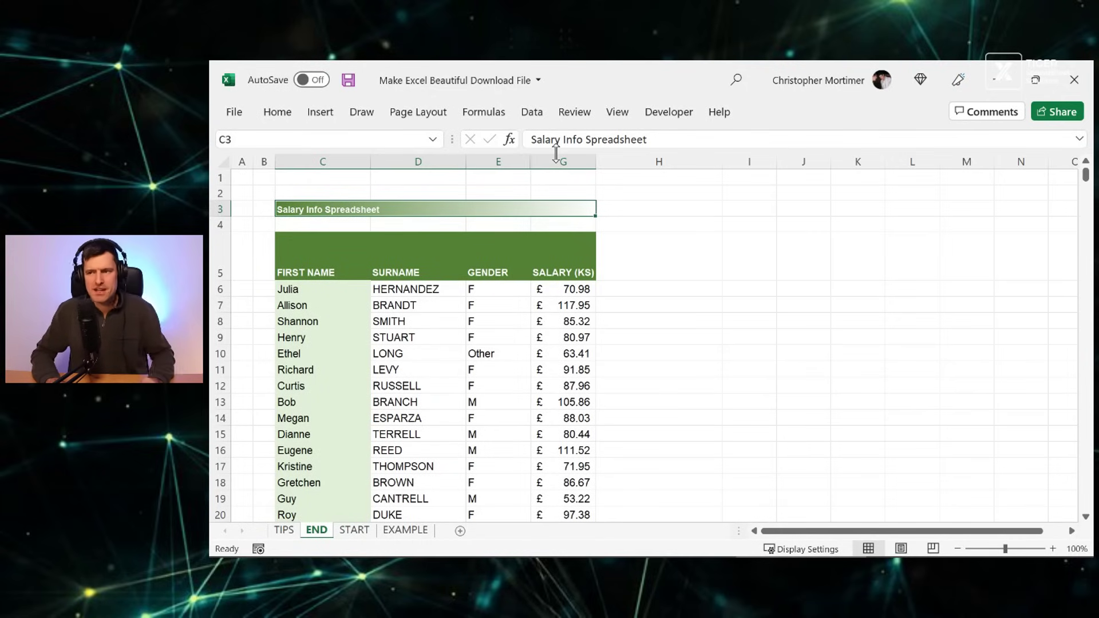
# Step: Mark tip 12 about horizontal borders by selecting its row on the TIPS sheet
pyautogui.hotkey('ctrl', 'pageup')
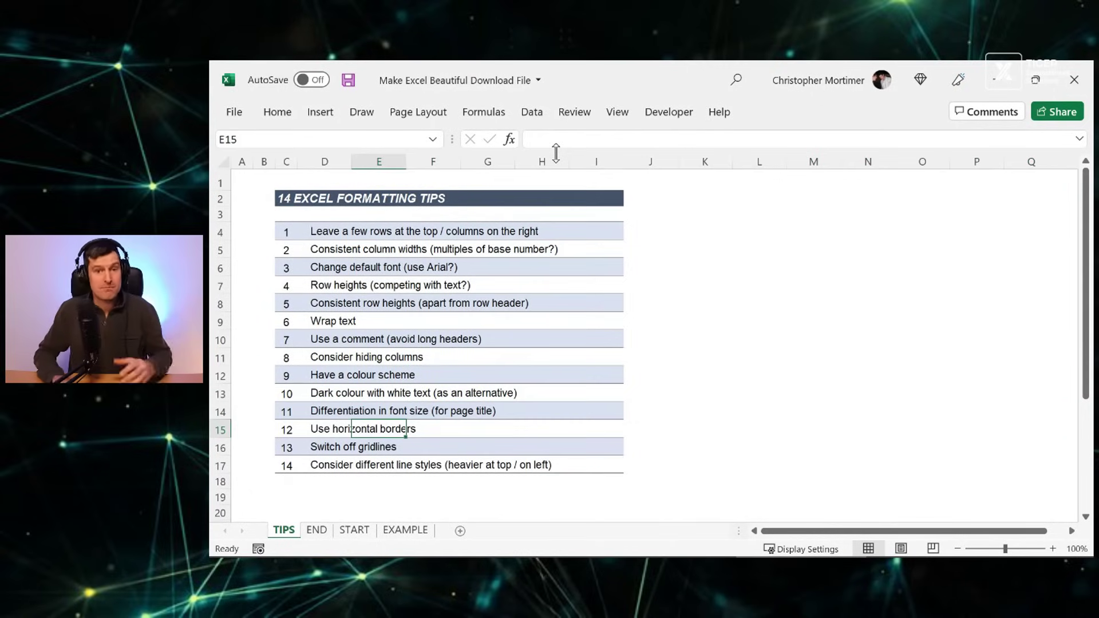
pyautogui.hotkey('shift', 'space')
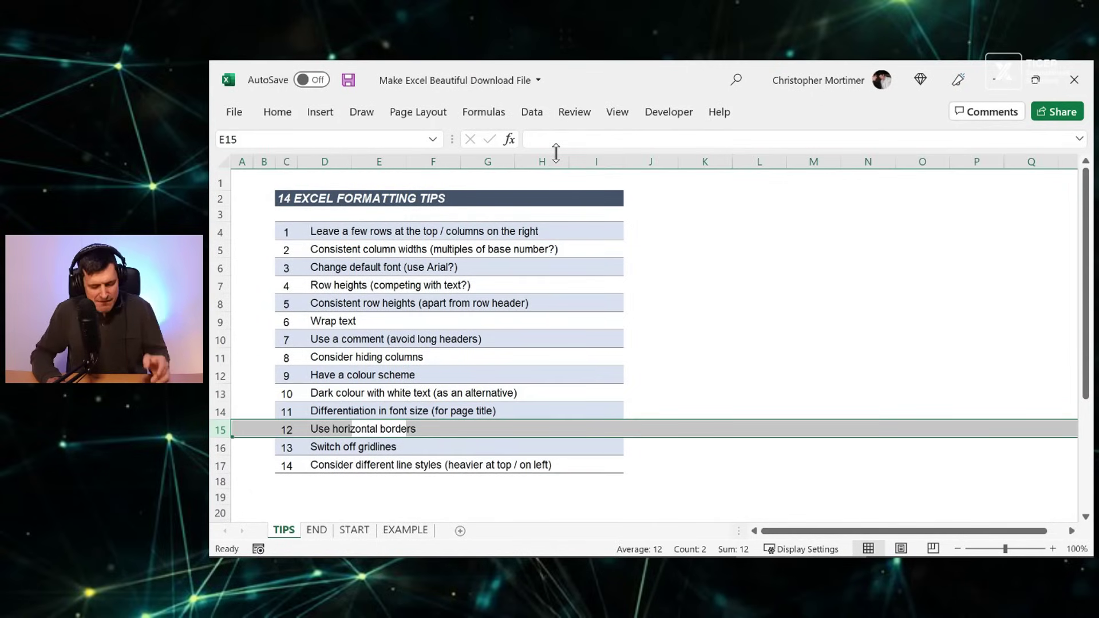
# Step: Try All Borders on the whole salary table on the END sheet, including the header row, and undo them
pyautogui.hotkey('ctrl', 'pagedown')
pyautogui.press('Down')
pyautogui.press('Down')
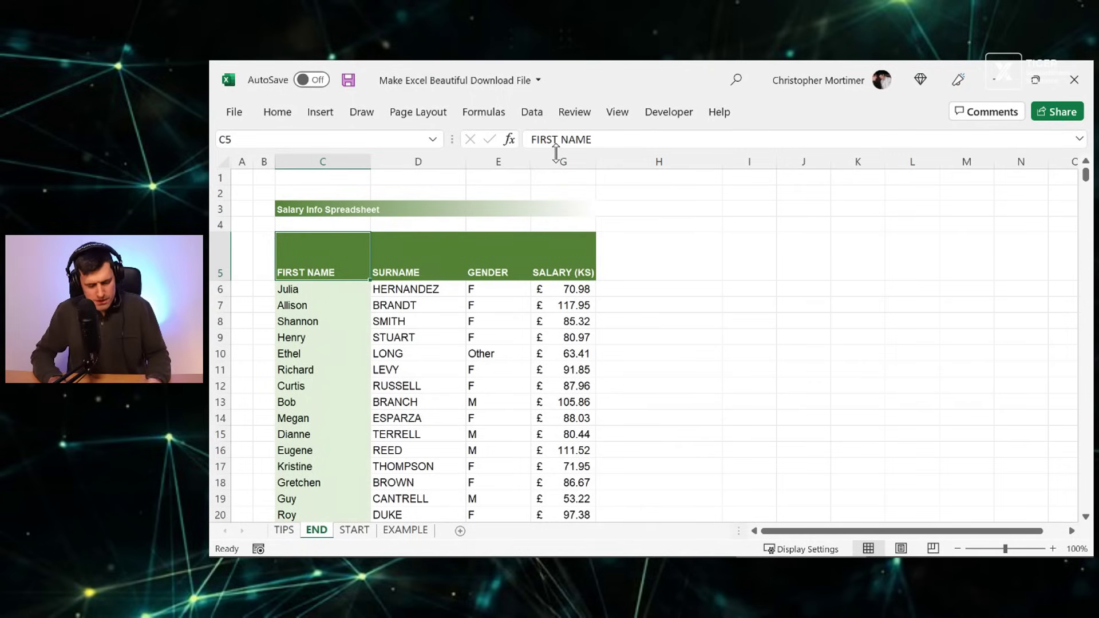
pyautogui.hotkey('ctrl', 'shift', 'End')
pyautogui.press('alt')
pyautogui.press('h')
pyautogui.press('b')
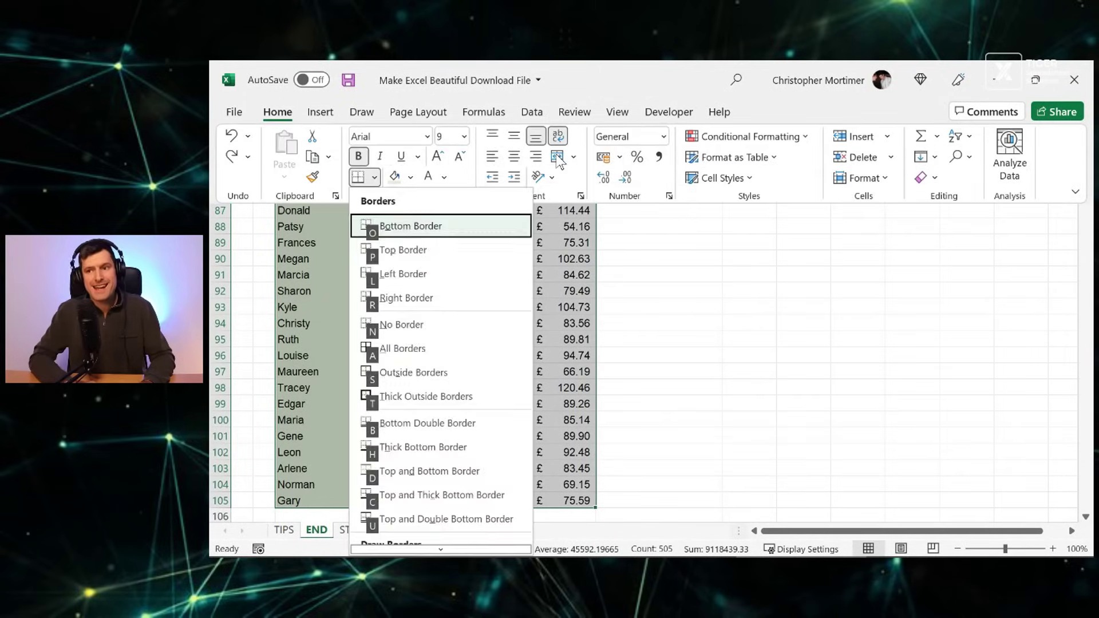
pyautogui.press('a')
pyautogui.scroll(3, 555, 152)
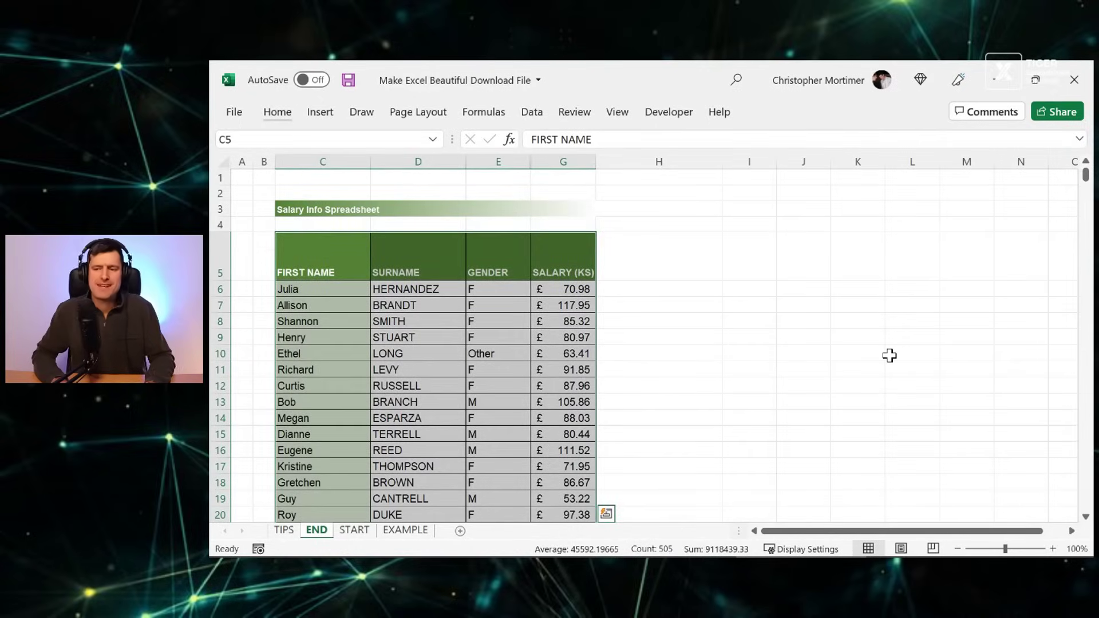
pyautogui.hotkey('shift', 'BackSpace')
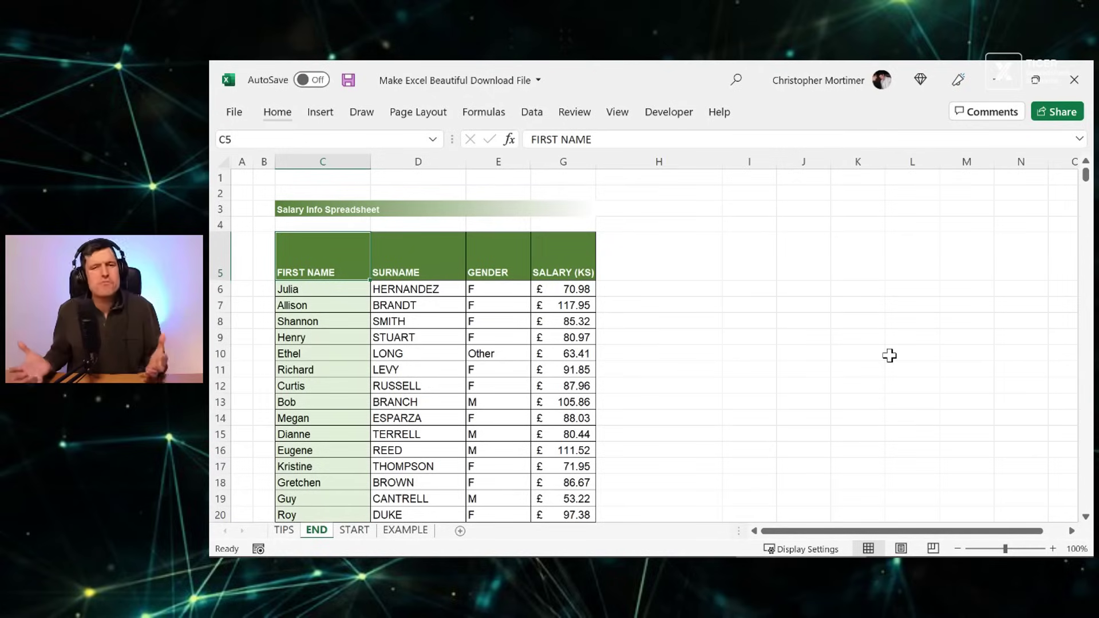
pyautogui.hotkey('ctrl', 'a')
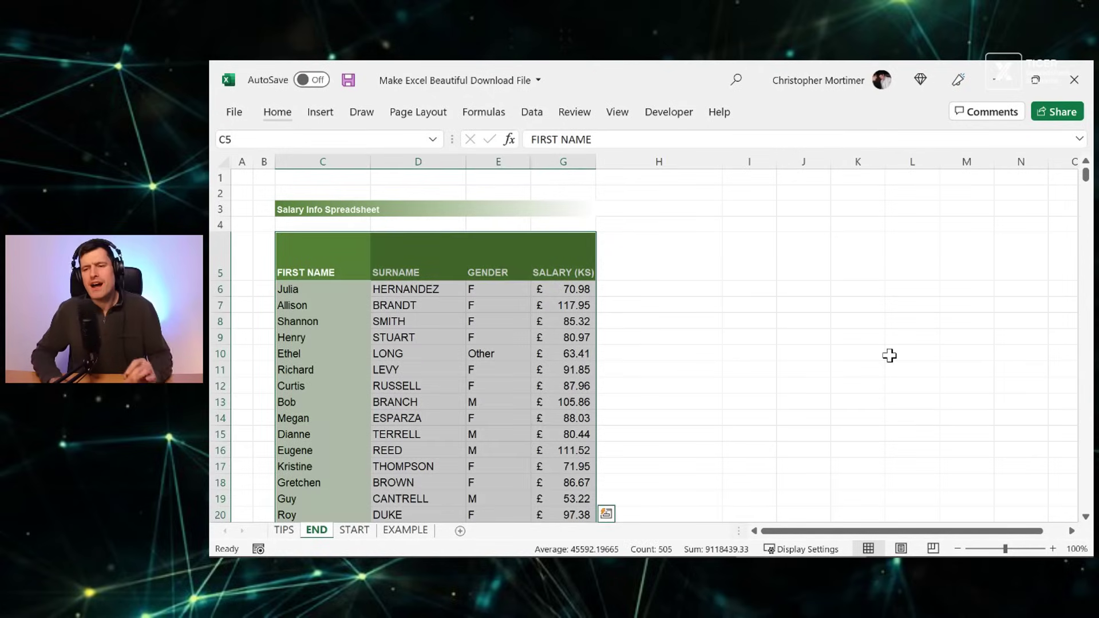
pyautogui.hotkey('shift', 'BackSpace')
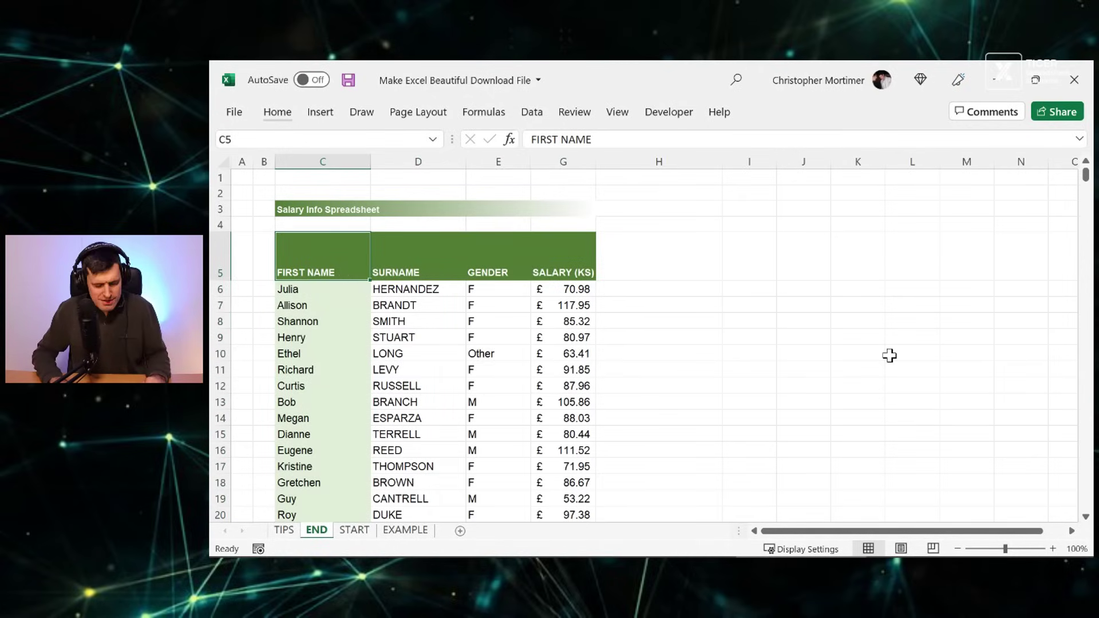
# Step: Add grey horizontal borders at the top, between the rows and at the bottom of the salary table C5:G105, without vertical lines
pyautogui.hotkey('ctrl', 'shift', 'Right')
pyautogui.hotkey('ctrl', 'shift', 'Down')
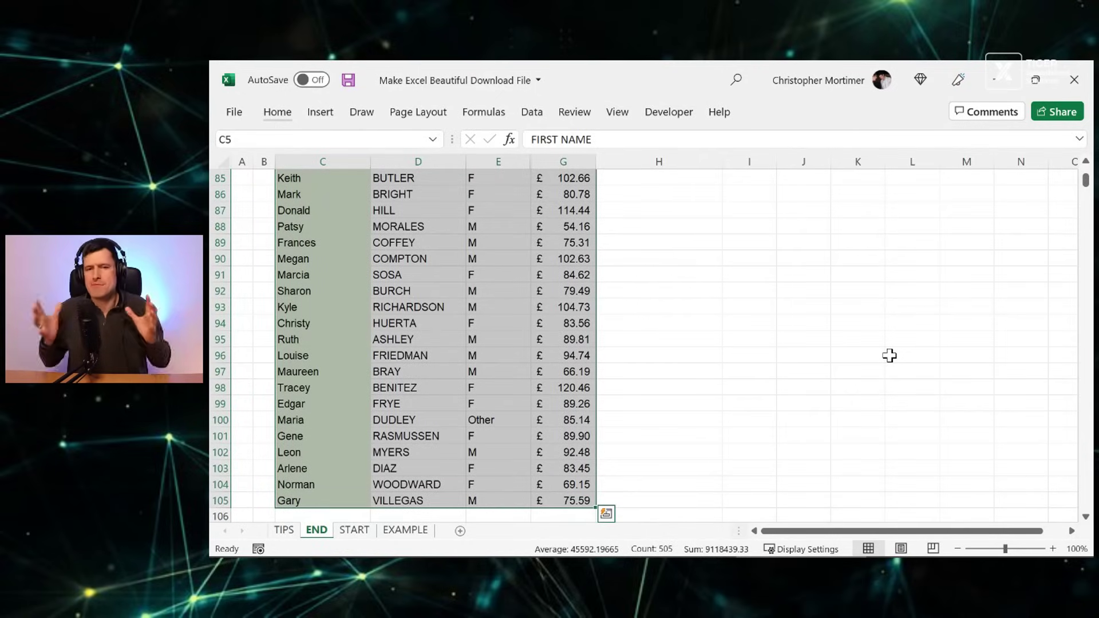
pyautogui.press('alt')
pyautogui.press('h')
pyautogui.press('o')
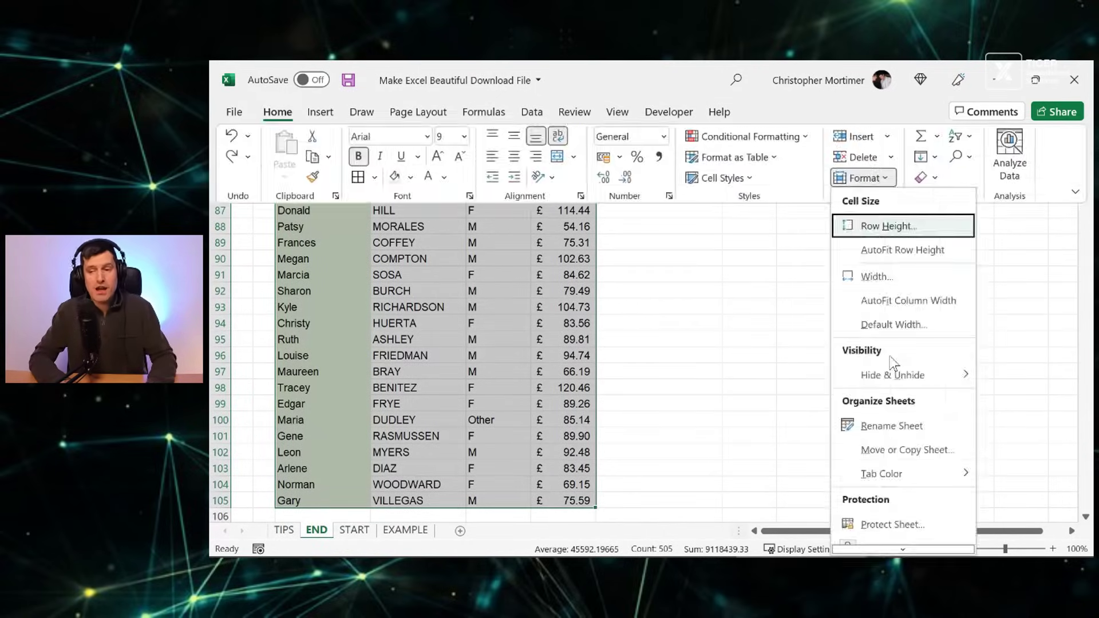
pyautogui.press('e')
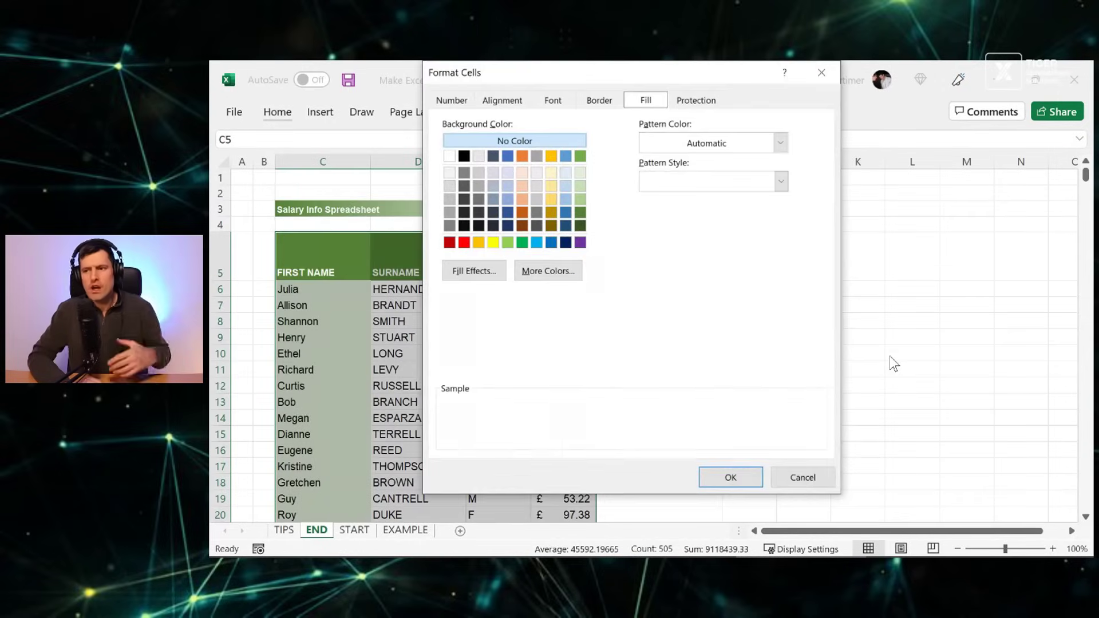
pyautogui.click(599, 105)
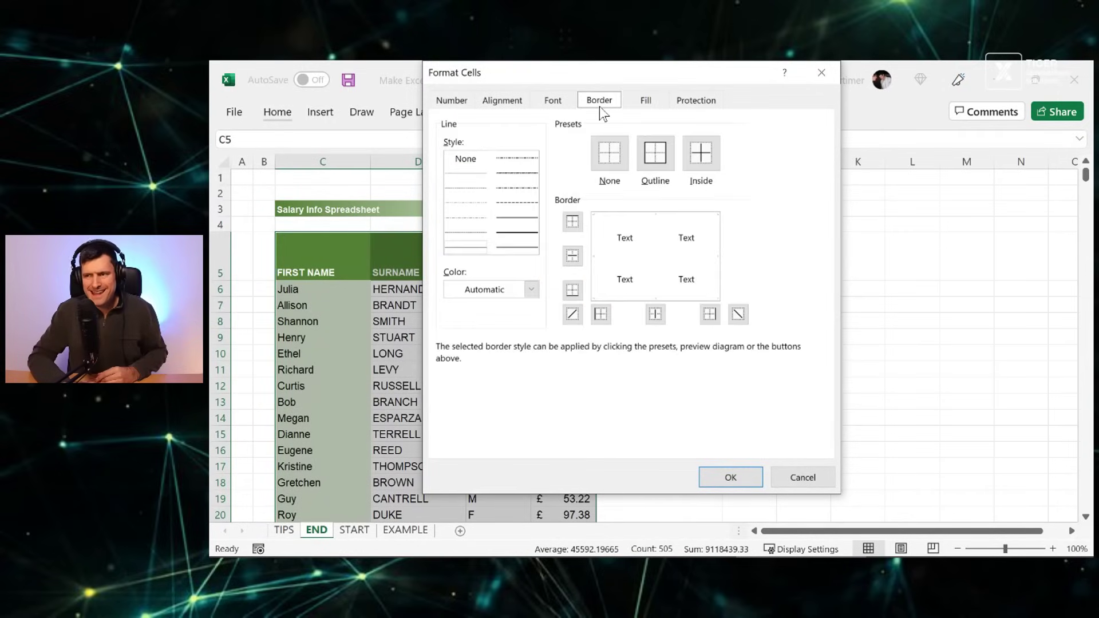
pyautogui.click(532, 290)
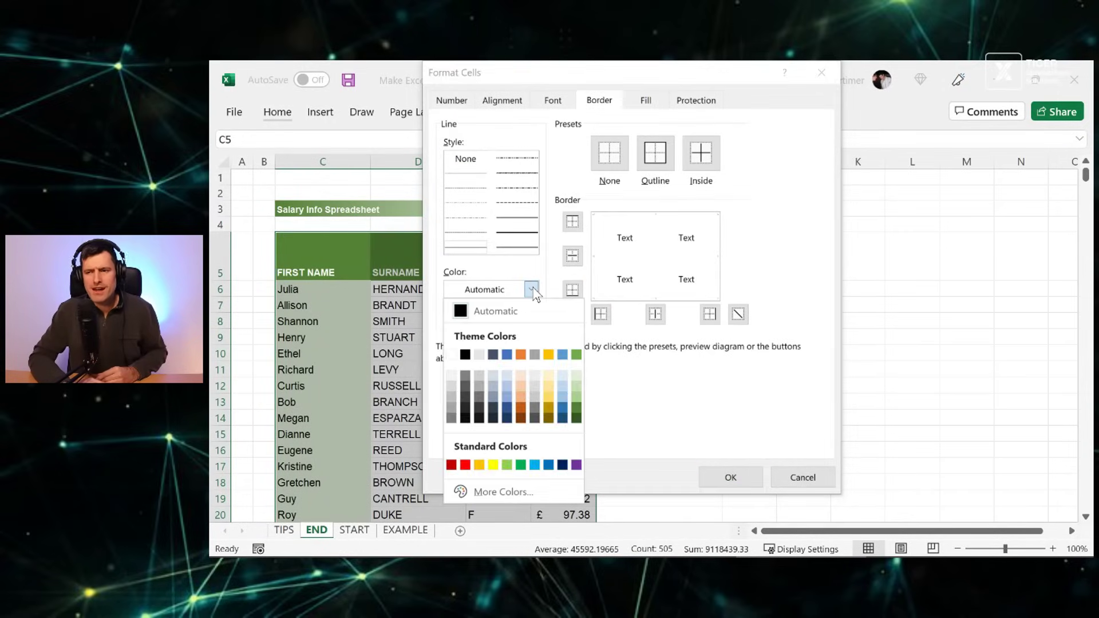
pyautogui.click(466, 377)
pyautogui.click(625, 218)
pyautogui.click(619, 257)
pyautogui.click(616, 298)
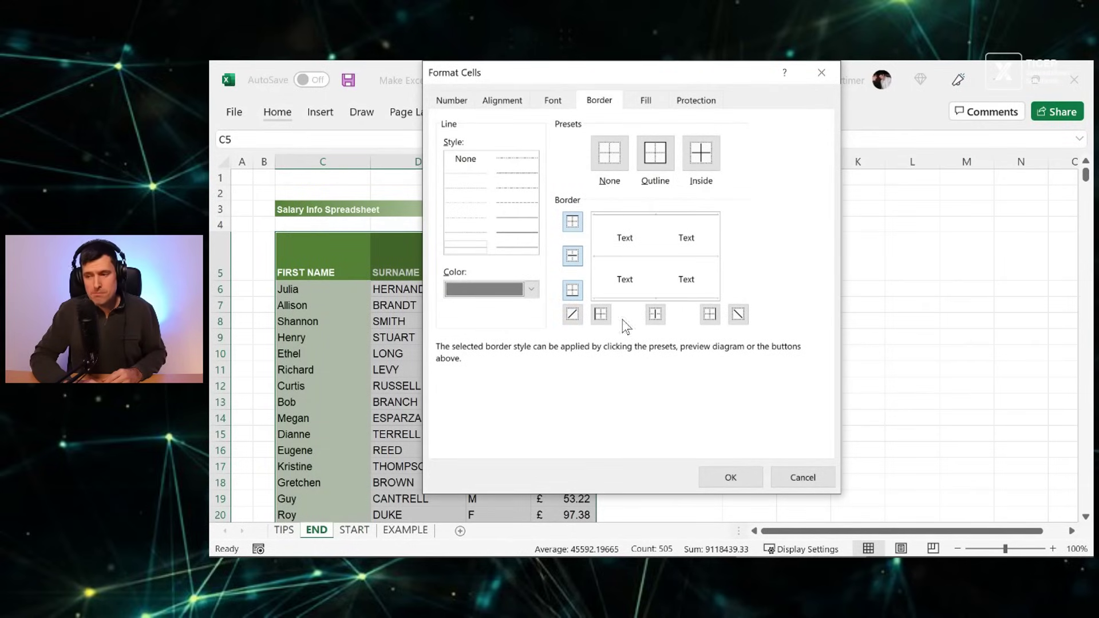
pyautogui.click(712, 476)
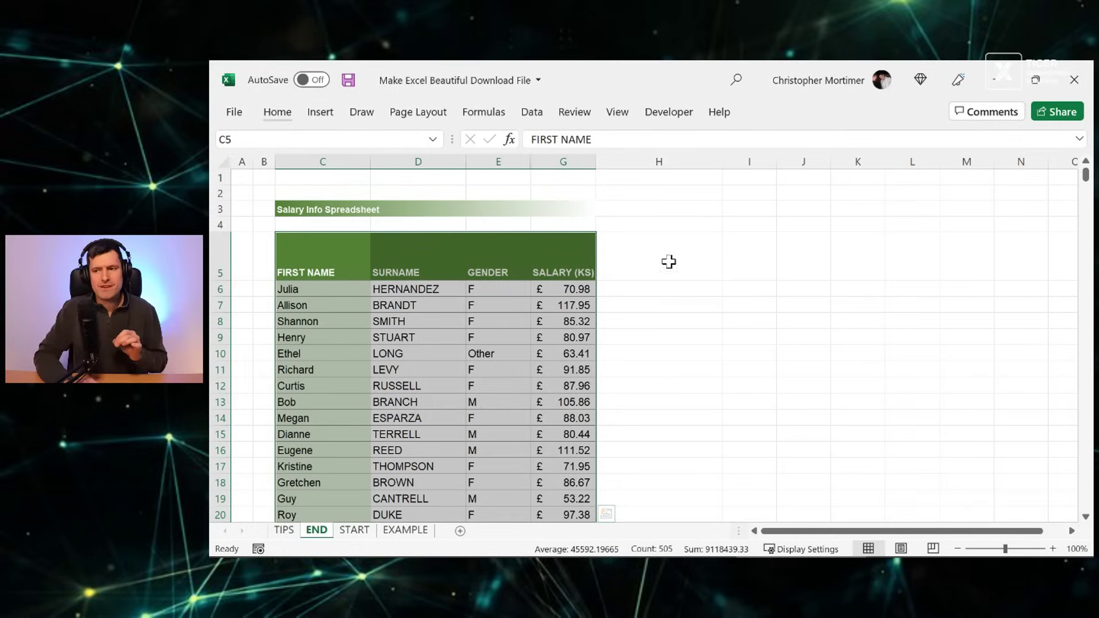
# Step: Deselect the table and go across its first data row to examine the horizontal borders
pyautogui.click(668, 261)
pyautogui.press('Left')
pyautogui.press('Left')
pyautogui.press('Left')
pyautogui.press('Left')
pyautogui.press('Down')
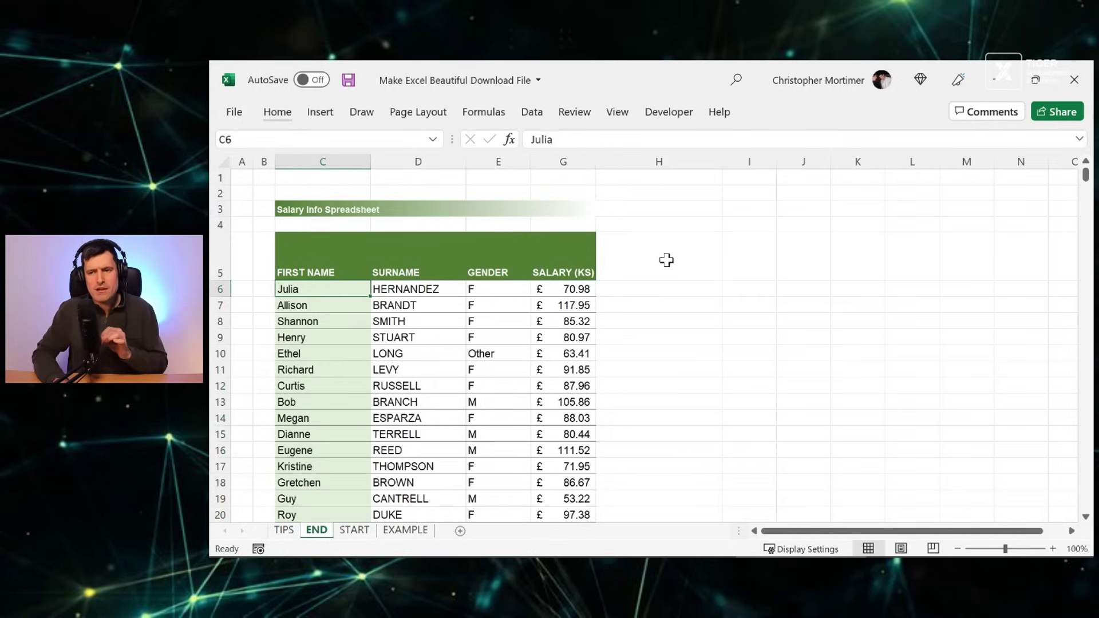
pyautogui.press('Right')
pyautogui.press('Right')
pyautogui.press('Right')
pyautogui.press('Right')
pyautogui.press('Right')
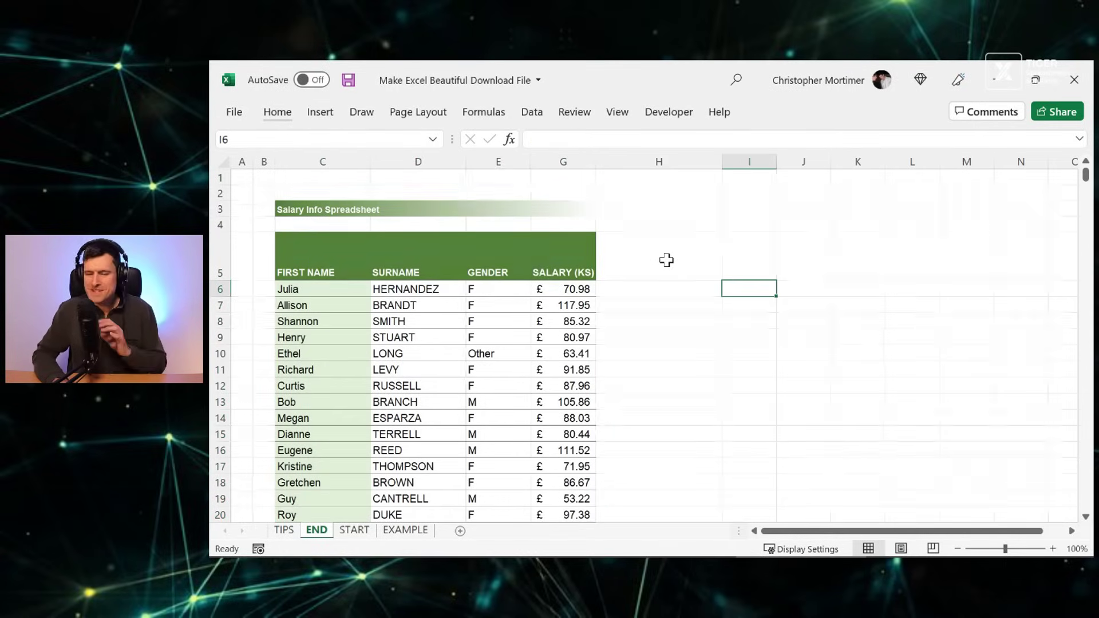
# Step: Switch off the gridlines on the END sheet and return to the salary table's first data row
pyautogui.press('alt')
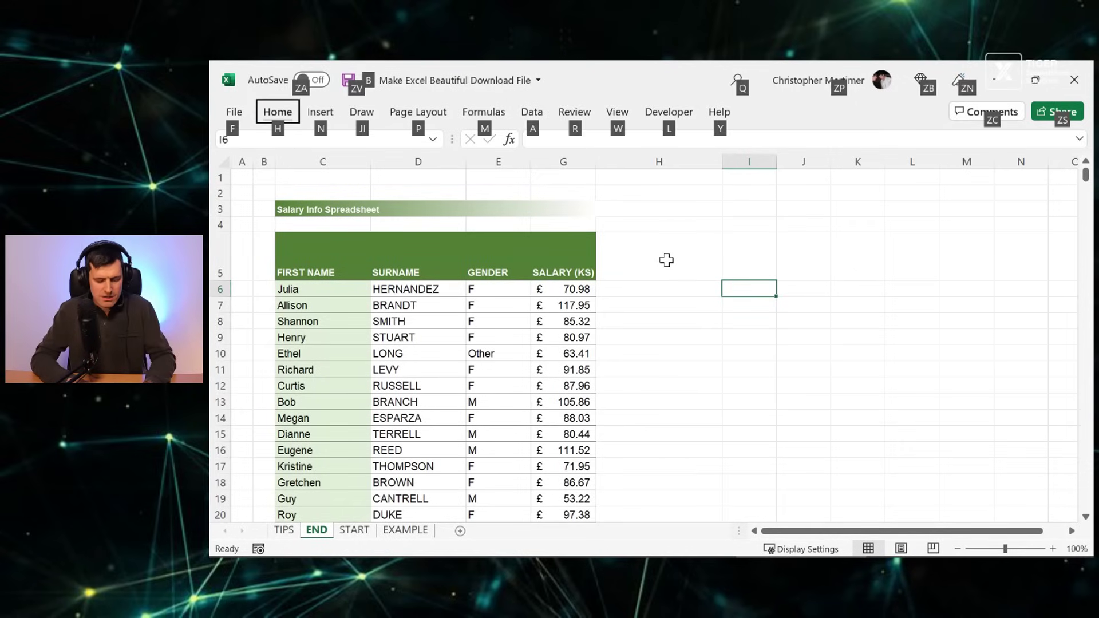
pyautogui.press('v')
pyautogui.press('Escape')
pyautogui.hotkey('alt', 'w')
pyautogui.press('v')
pyautogui.press('g')
pyautogui.press('Left')
pyautogui.press('Left')
pyautogui.press('Left')
pyautogui.press('Left')
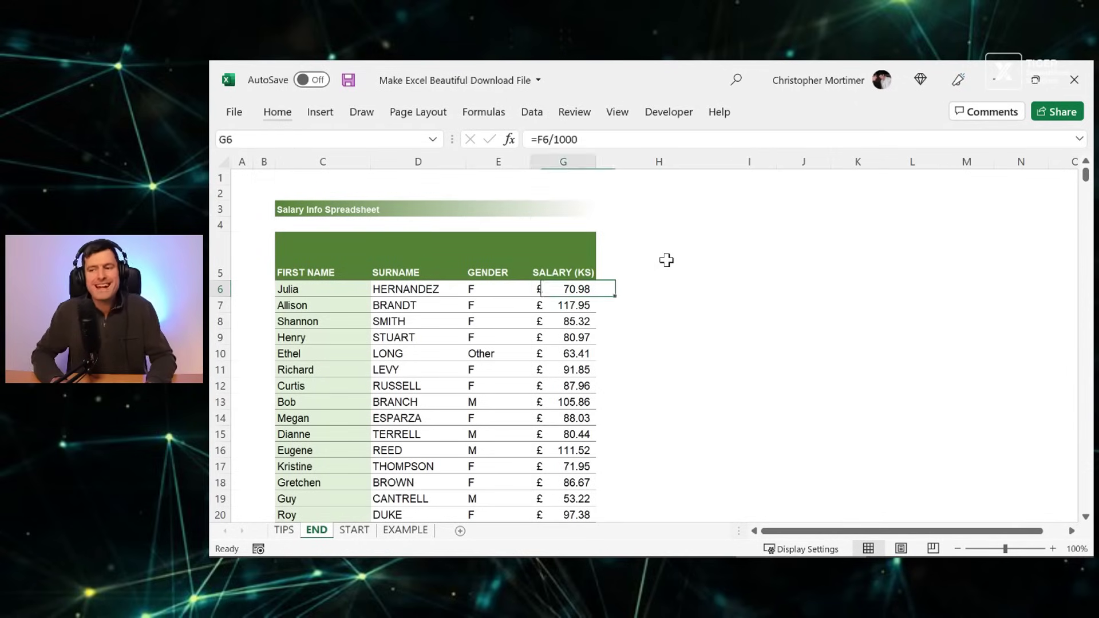
# Step: Show the gridlines on the END sheet once more and hide them again to compare the table's look
pyautogui.click(629, 112)
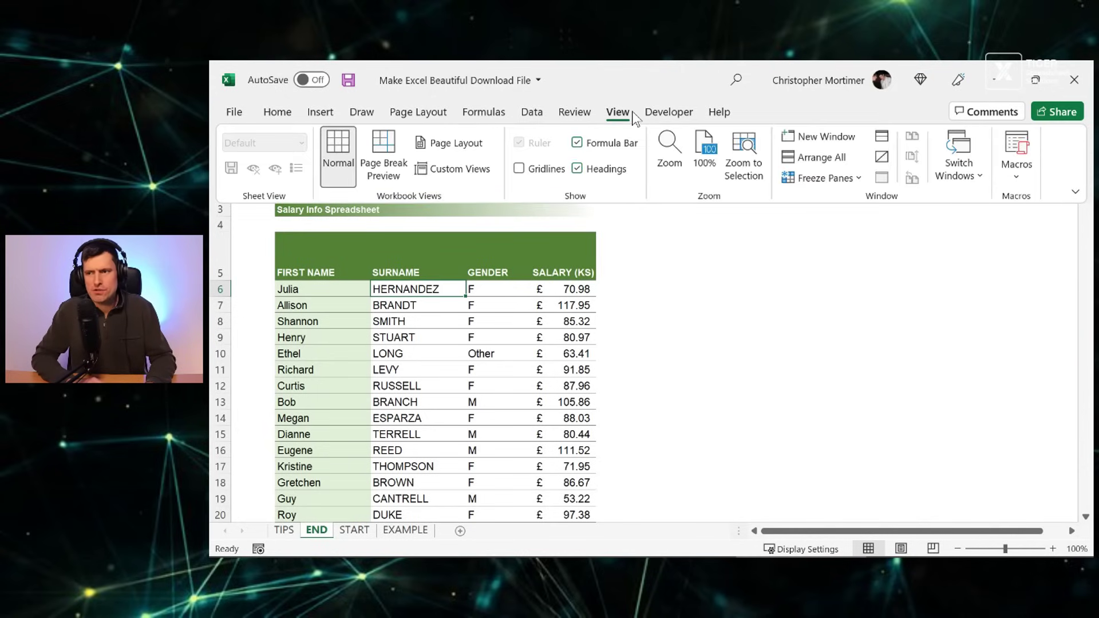
pyautogui.click(519, 169)
pyautogui.click(520, 169)
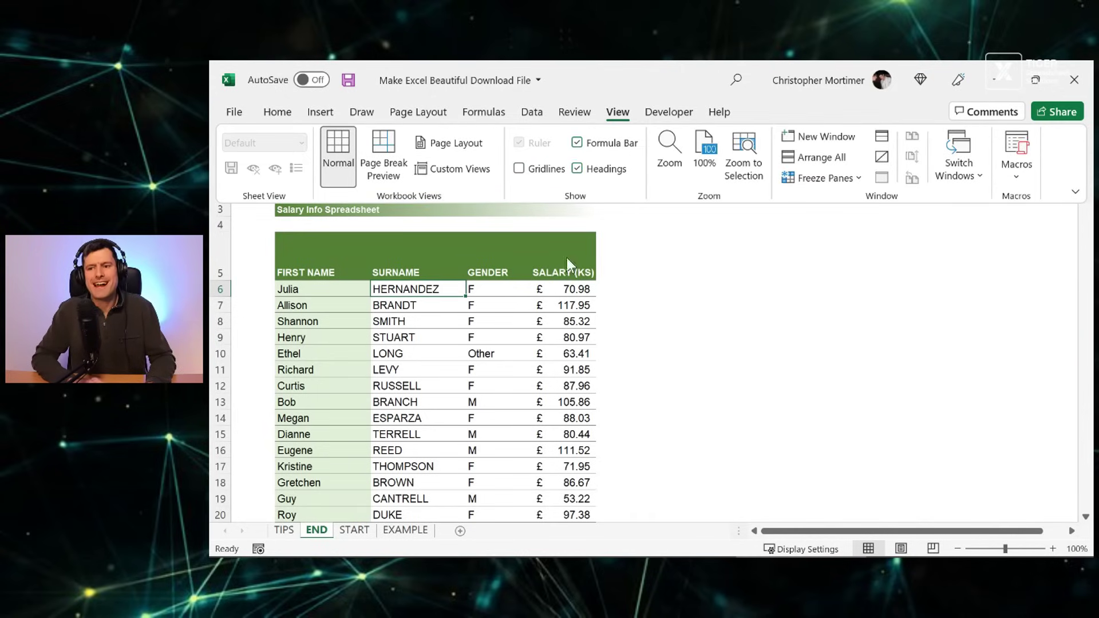
pyautogui.click(411, 238)
pyautogui.click(347, 249)
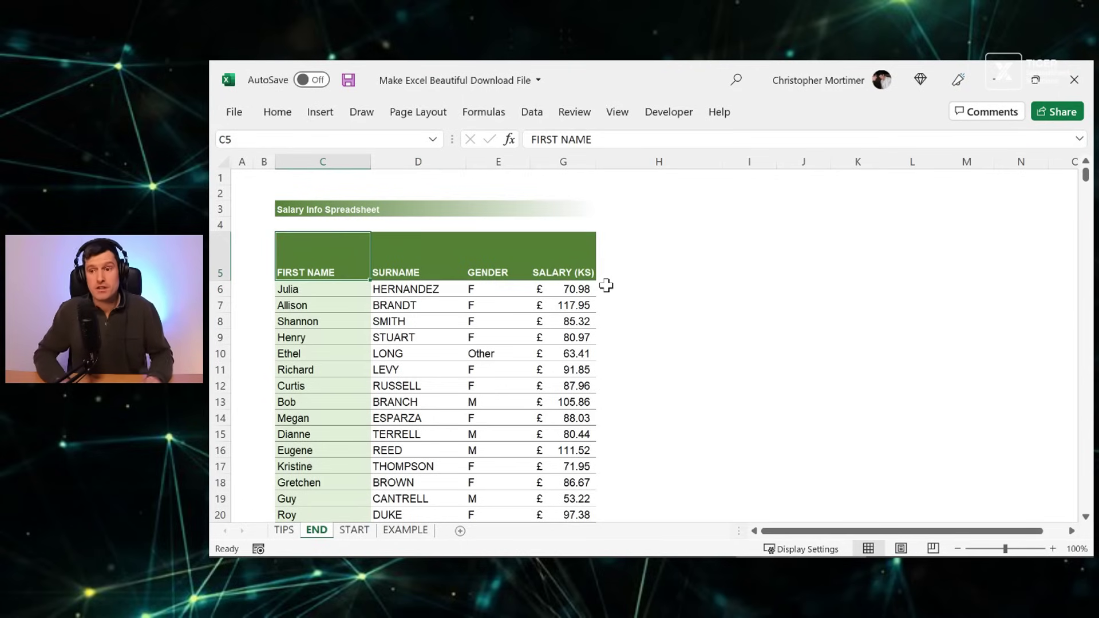
pyautogui.press('Down')
pyautogui.press('Right')
# Step: Mark tip 13 about gridlines and tip 14 about different line styles by selecting their rows on the TIPS sheet
pyautogui.hotkey('ctrl', 'pageup')
pyautogui.press('Down')
pyautogui.hotkey('shift', 'space')
pyautogui.press('Down')
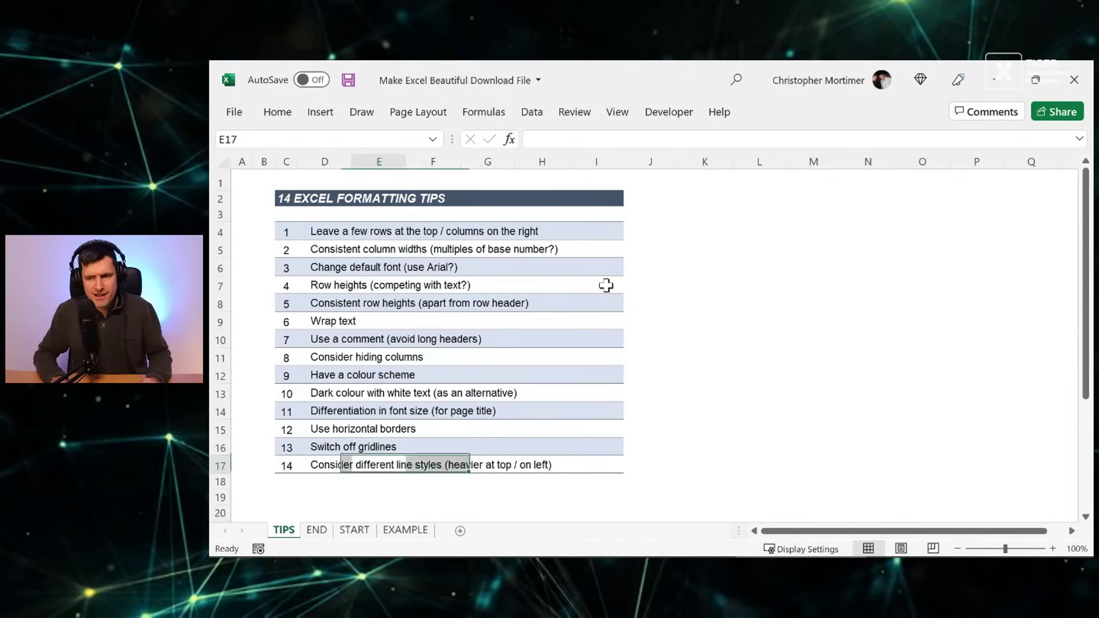
pyautogui.hotkey('shift', 'space')
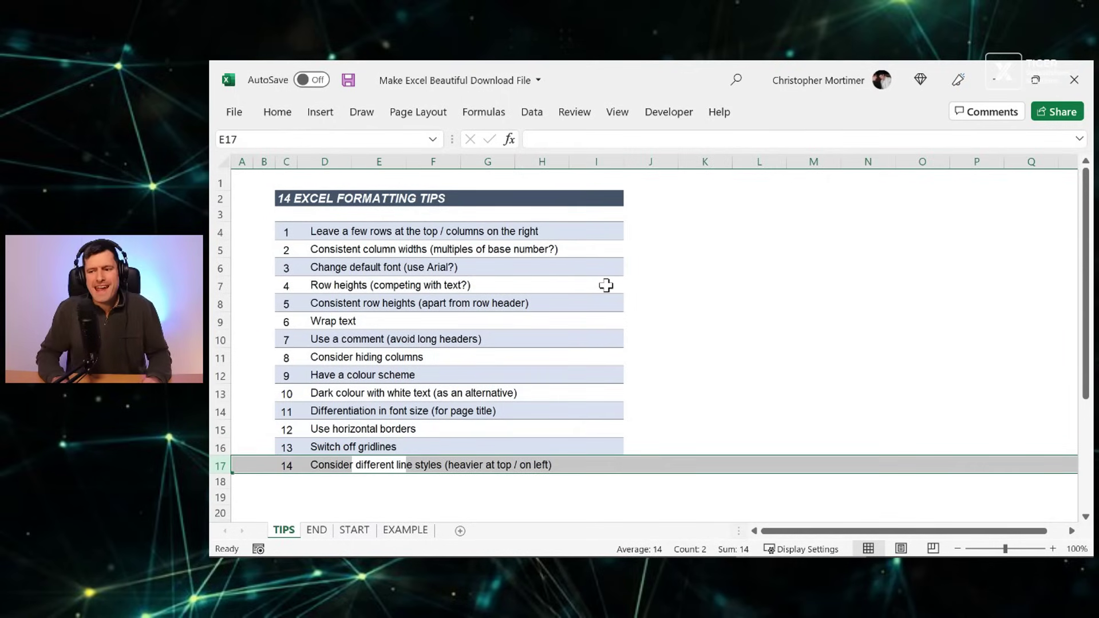
# Step: Apply a heavier line style to the top border of the first data row, C6:G6, on the END sheet
pyautogui.hotkey('ctrl', 'pagedown')
pyautogui.press('Down')
pyautogui.press('Up')
pyautogui.press('Right')
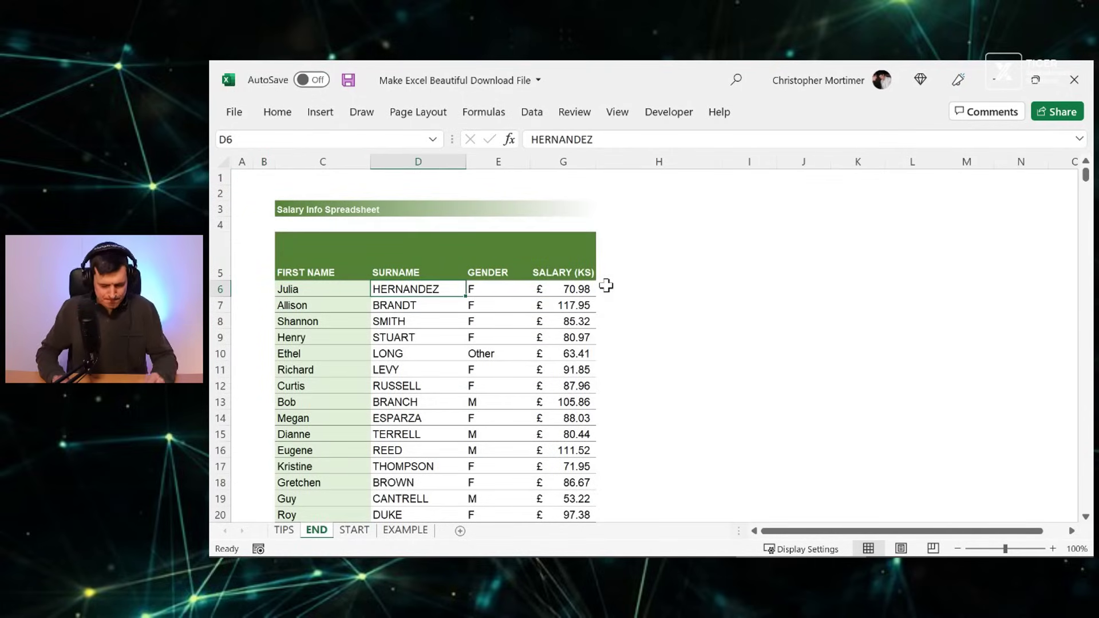
pyautogui.press('Left')
pyautogui.hotkey('shift', 'Right')
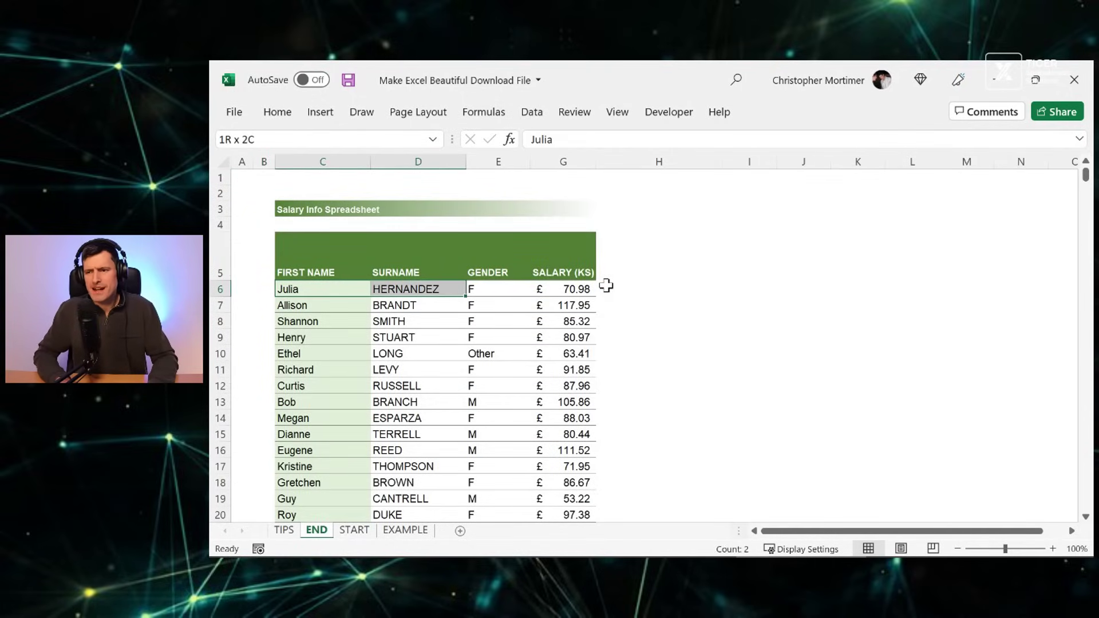
pyautogui.hotkey('shift', 'Right')
pyautogui.hotkey('shift', 'Right')
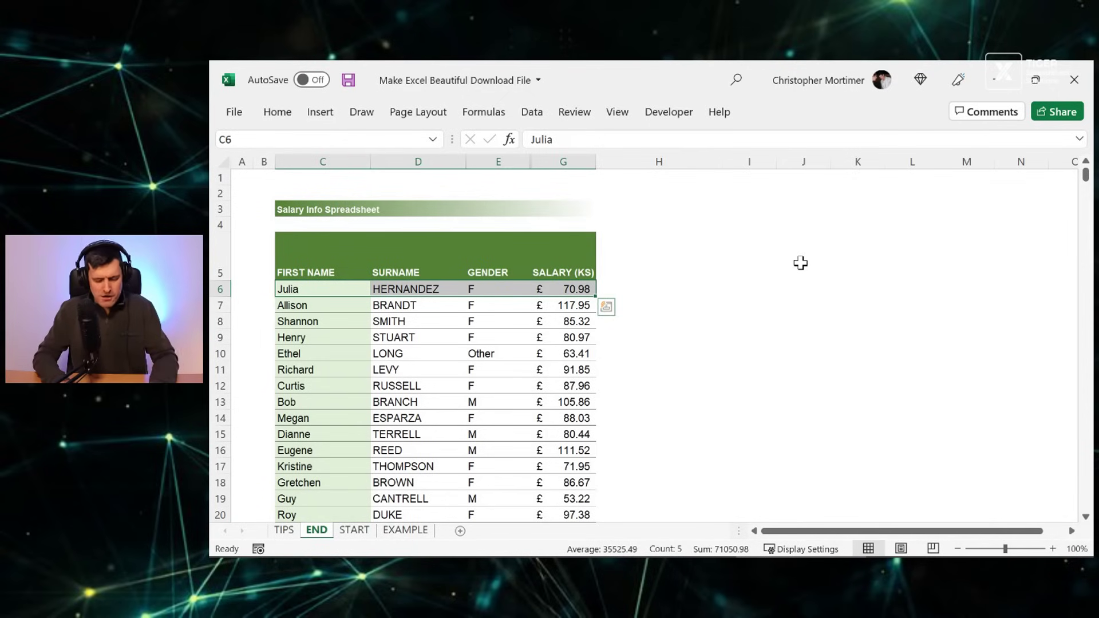
pyautogui.hotkey('alt', 'h')
pyautogui.press('o')
pyautogui.press('e')
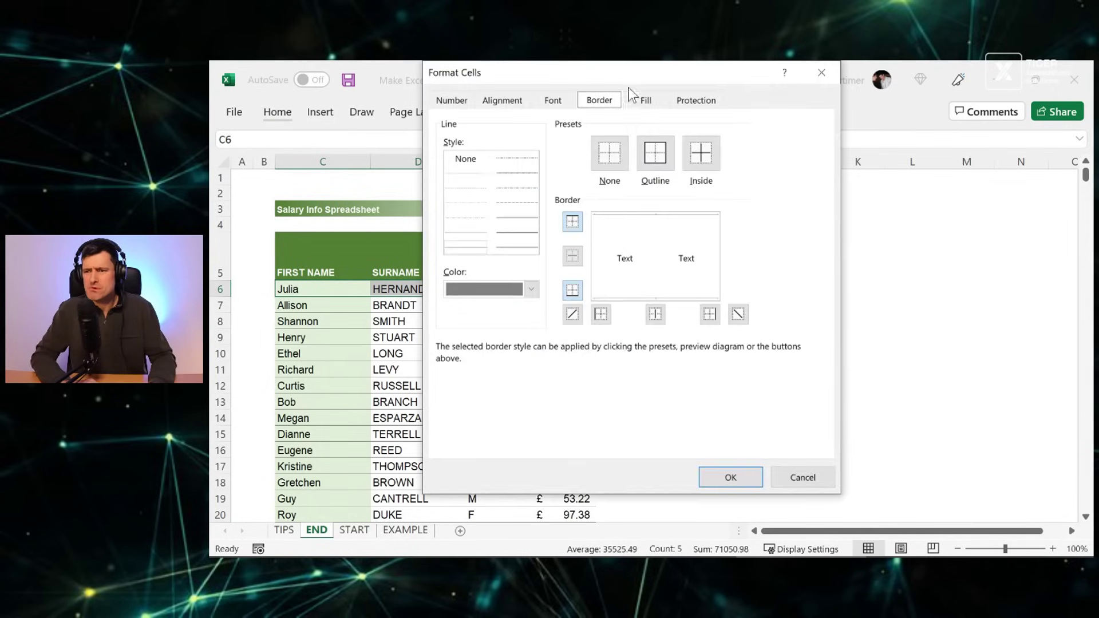
pyautogui.moveTo(628, 87); pyautogui.dragTo(697, 105)
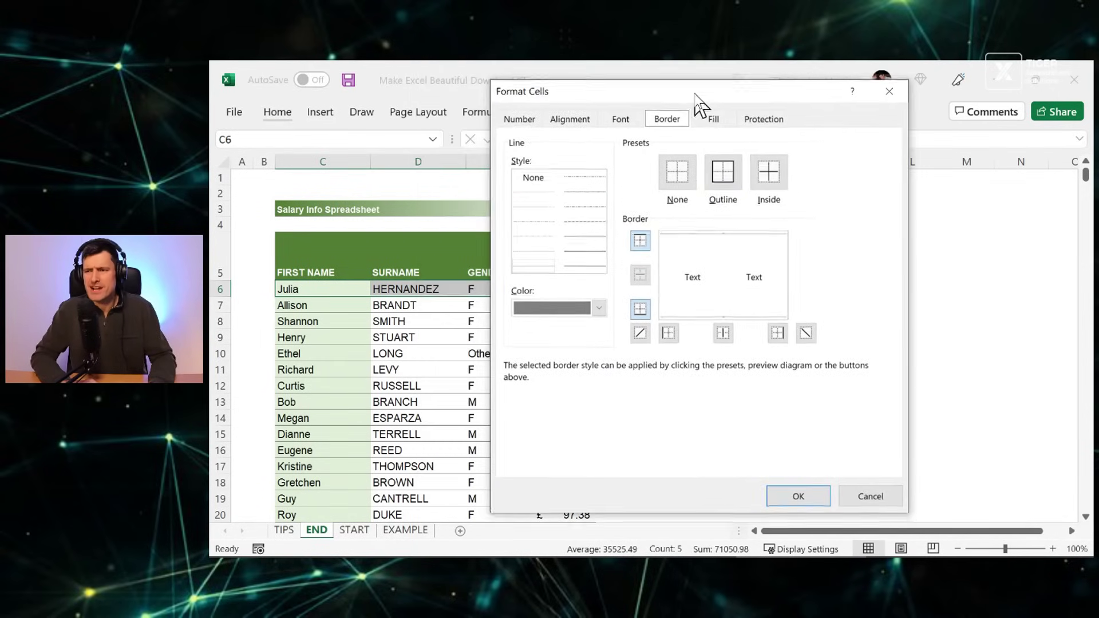
pyautogui.click(592, 243)
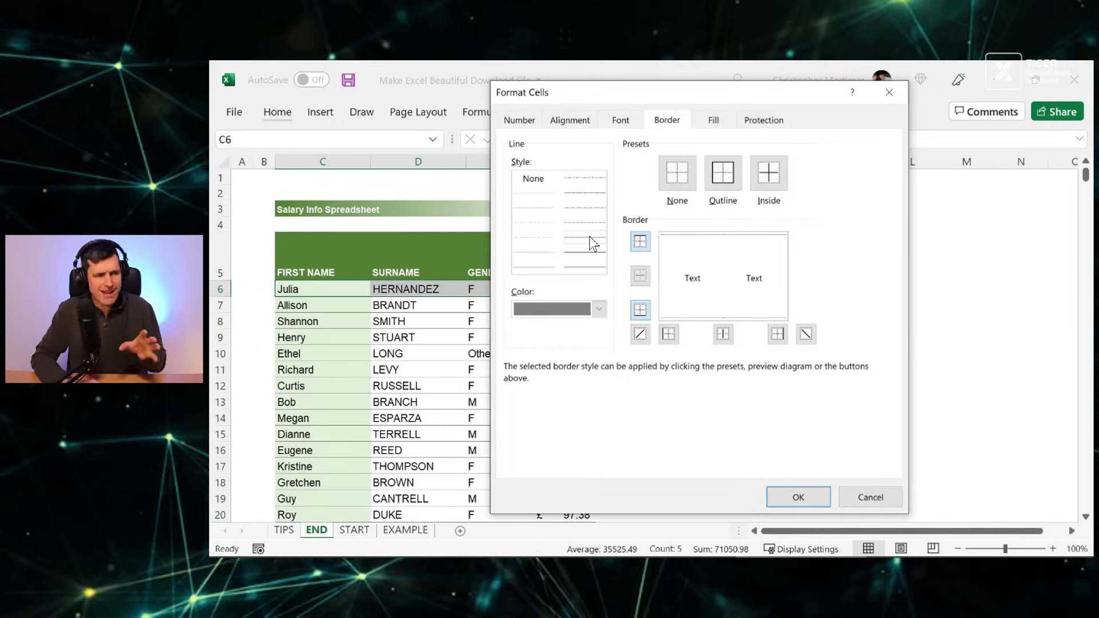
pyautogui.click(691, 237)
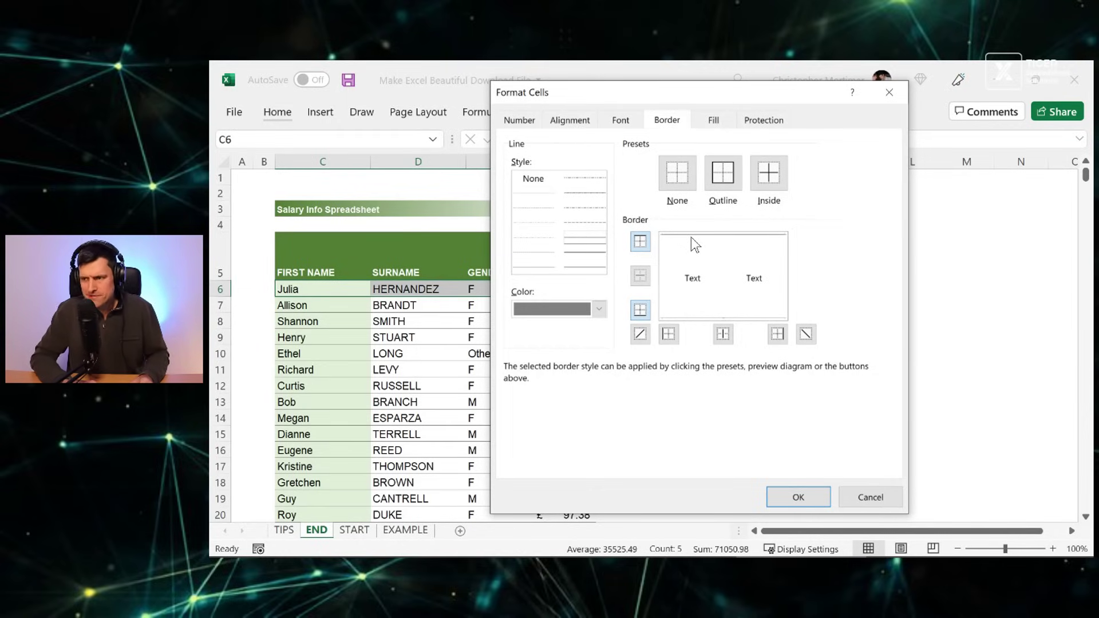
pyautogui.click(775, 495)
pyautogui.click(395, 368)
# Step: Add a heavier border line along the right edge of the first-name column, C6:C105
pyautogui.click(333, 289)
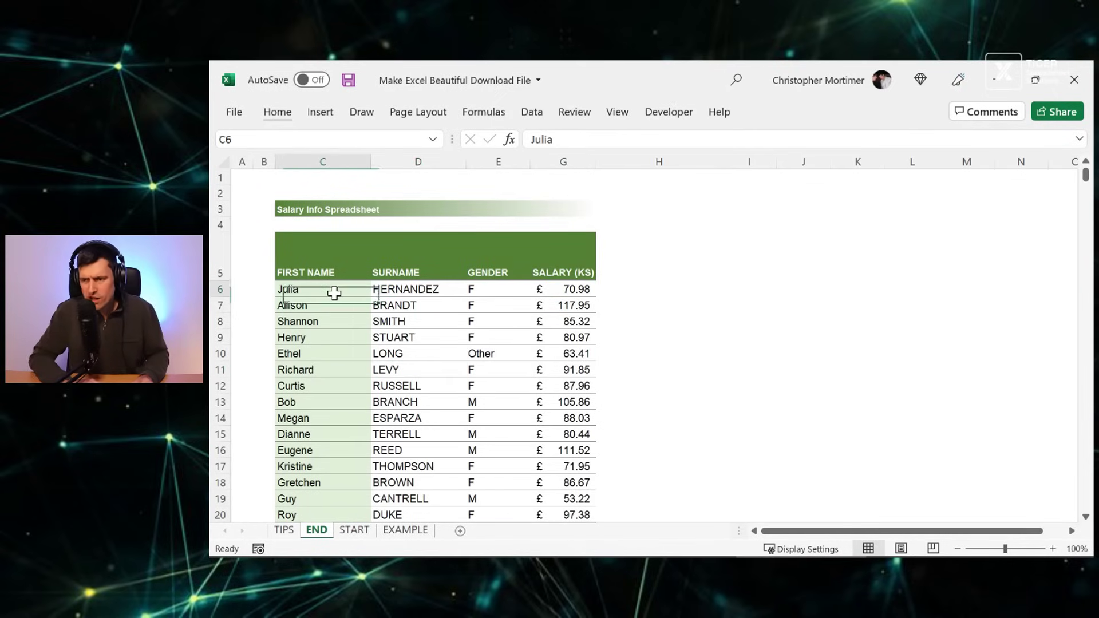
pyautogui.hotkey('ctrl', 'shift', 'Down')
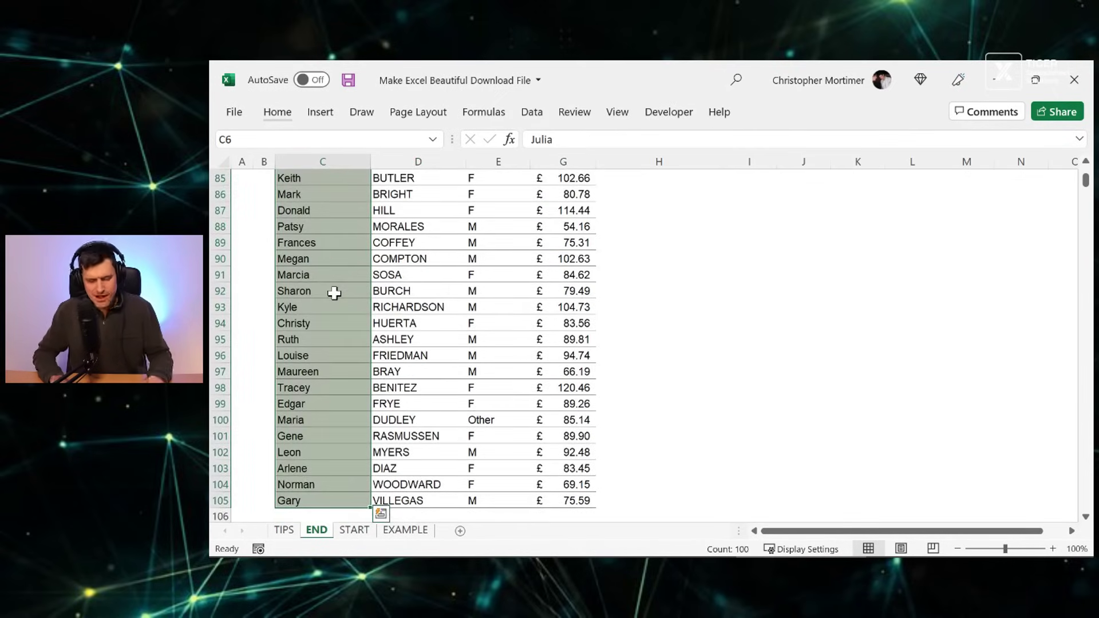
pyautogui.hotkey('ctrl', '1')
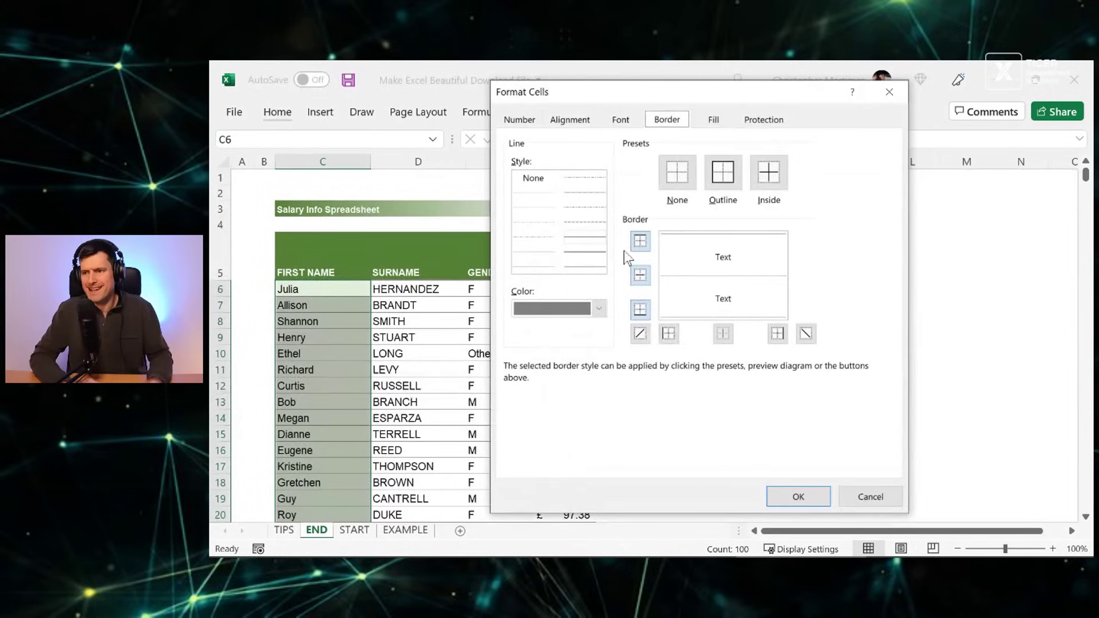
pyautogui.click(598, 238)
pyautogui.click(782, 256)
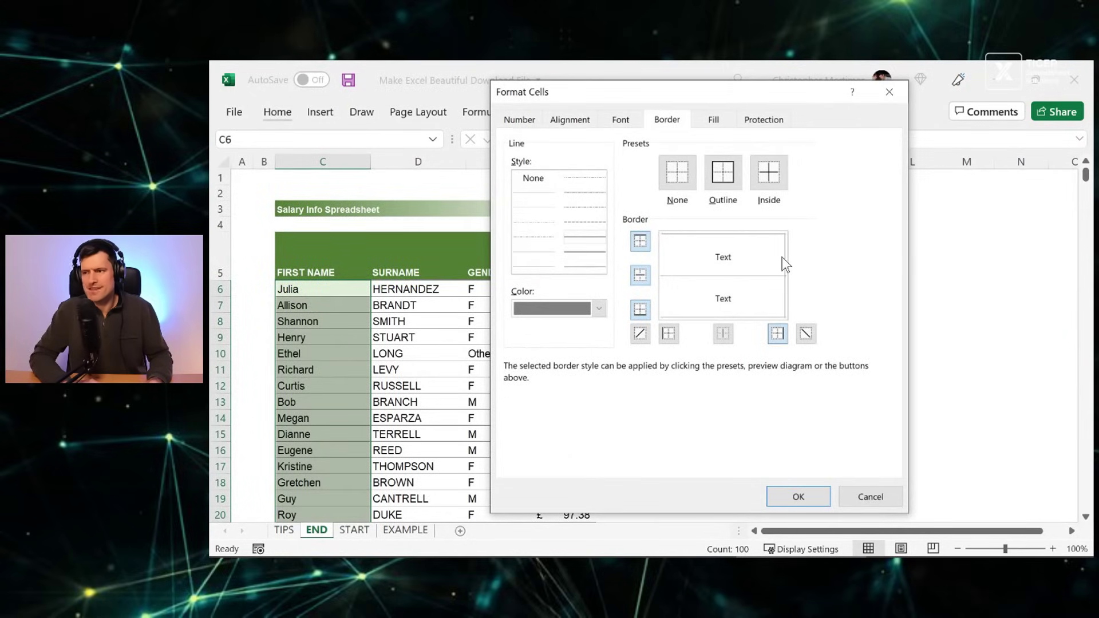
pyautogui.click(783, 493)
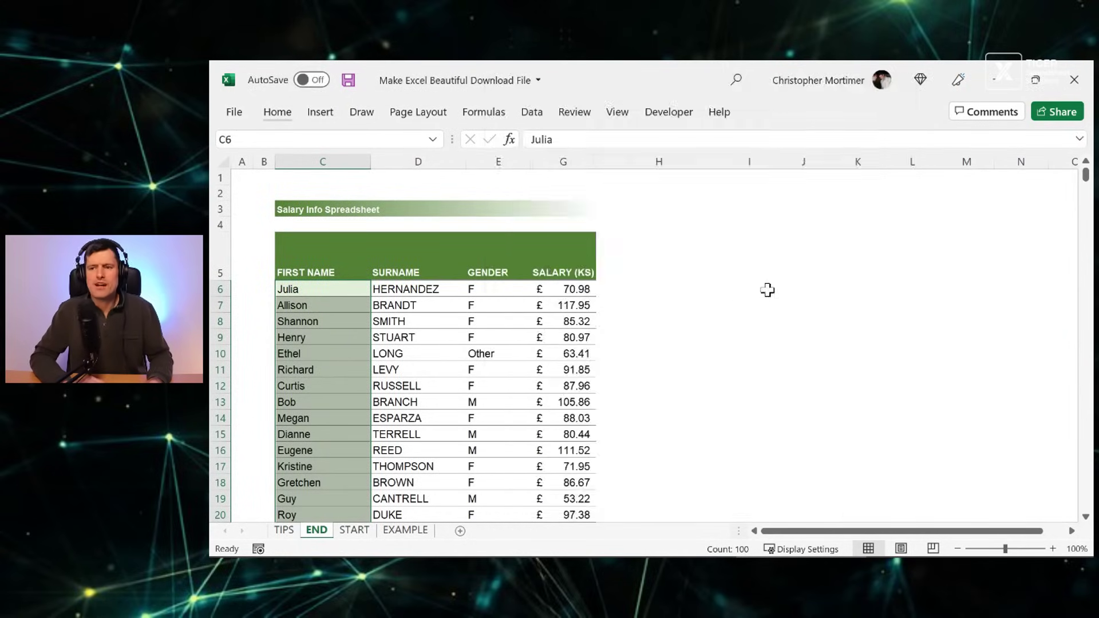
# Step: Deselect the column and go back across the first data row to examine the heavier borders
pyautogui.click(764, 288)
pyautogui.press('Left')
pyautogui.press('Left')
pyautogui.press('Left')
pyautogui.press('Left')
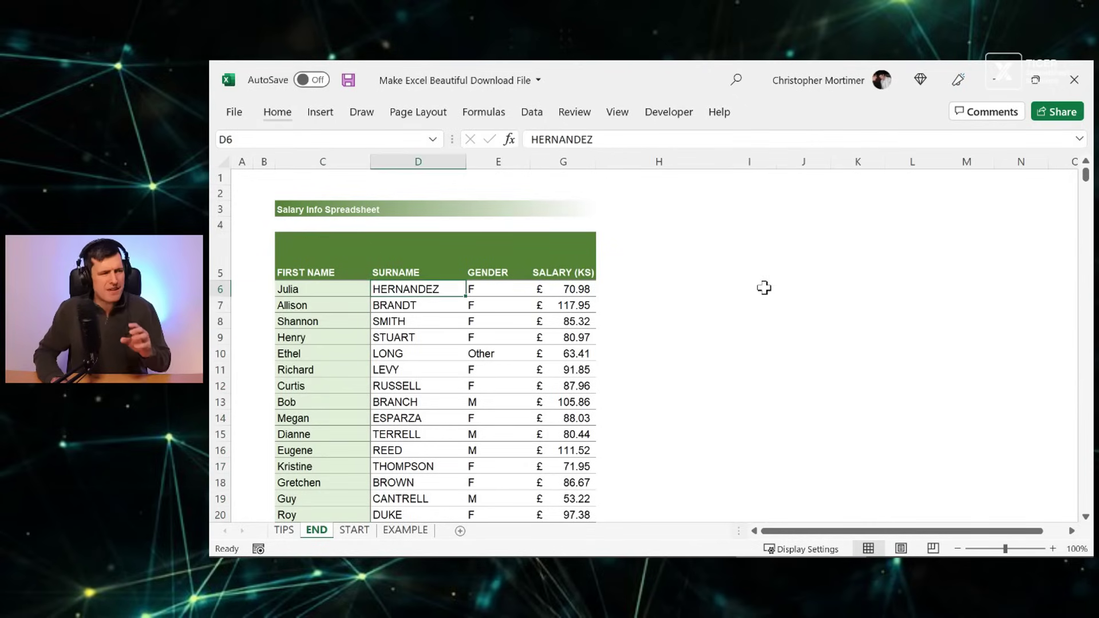
pyautogui.press('Left')
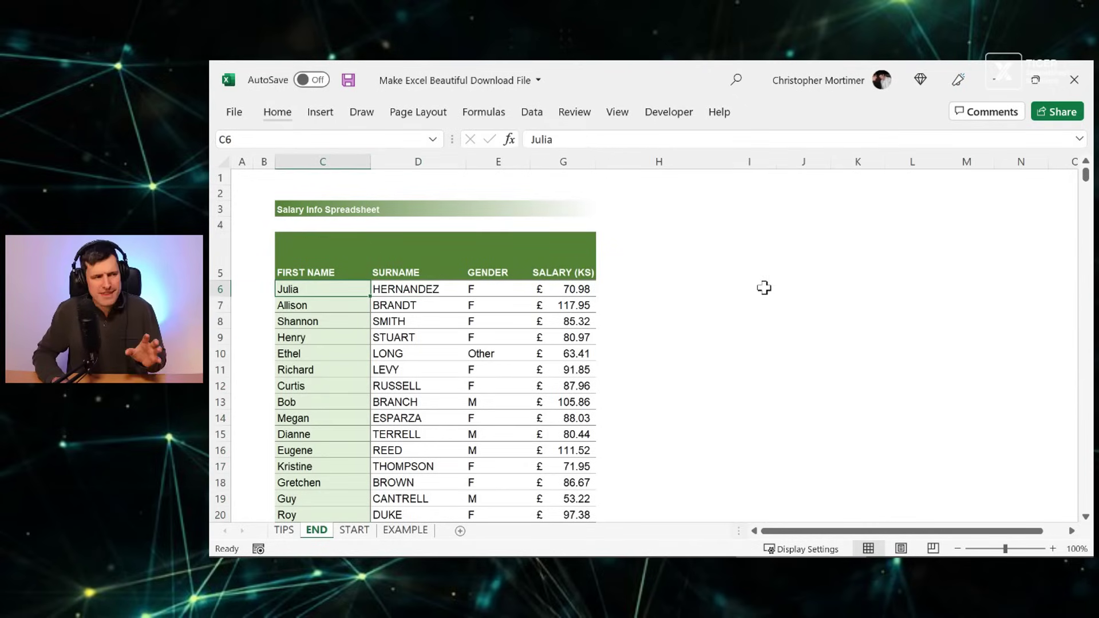
# Step: Freeze the panes at cell D6 so the header rows and first-name column stay in view
pyautogui.press('Right')
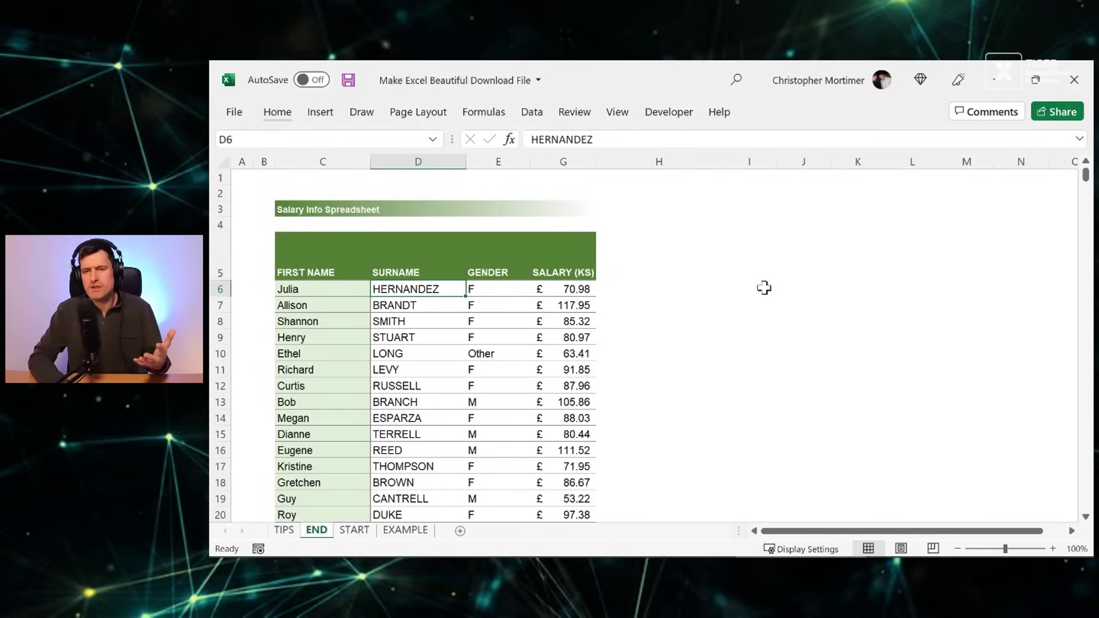
pyautogui.press('alt')
pyautogui.press('w')
pyautogui.press('f')
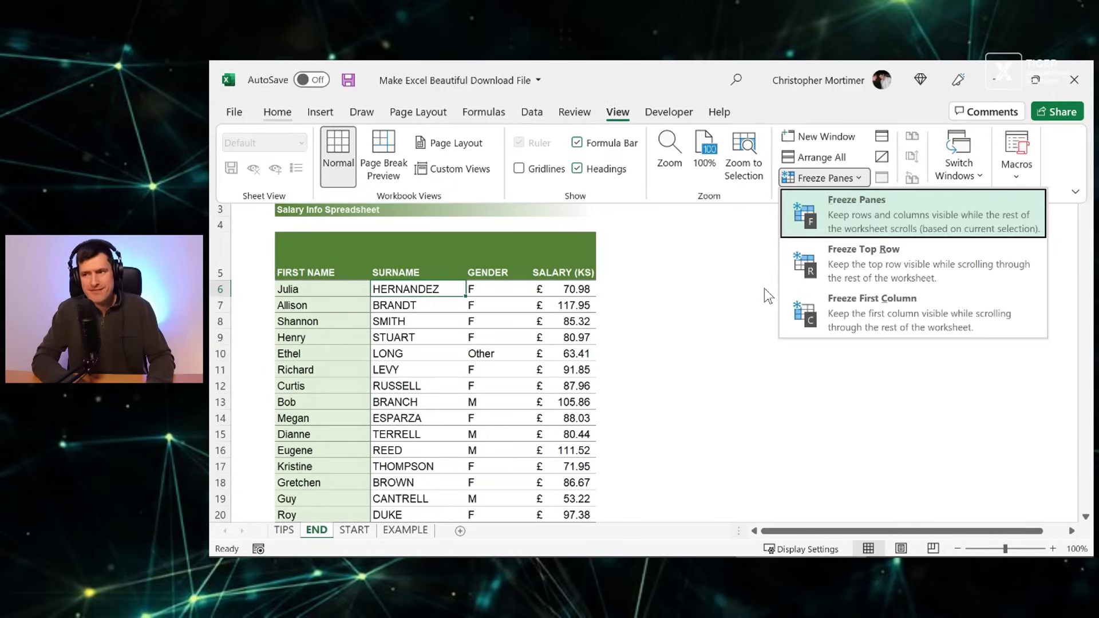
pyautogui.press('f')
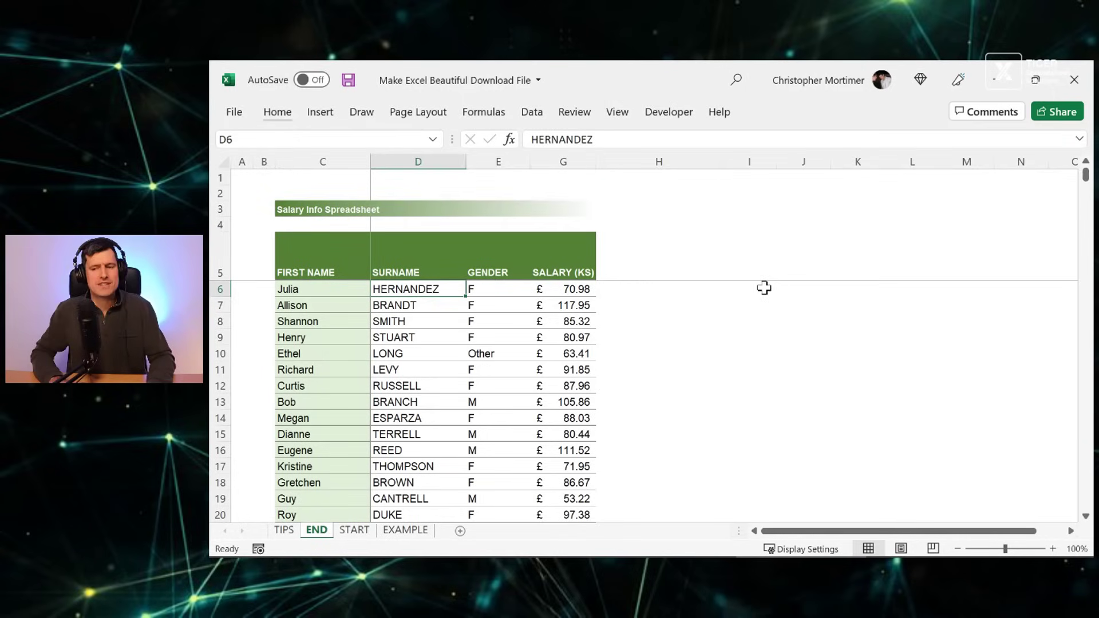
# Step: Go down the surname column and back to D6 to check how the frozen headers behave
pyautogui.press('Down')
pyautogui.press('Down')
pyautogui.press('Down')
pyautogui.press('Down')
pyautogui.press('Down')
pyautogui.press('Down')
pyautogui.press('Down')
pyautogui.press('Down')
pyautogui.press('Down')
pyautogui.press('Down')
pyautogui.press('Down')
pyautogui.press('Down')
pyautogui.press('Down')
pyautogui.press('Down')
pyautogui.press('Down')
pyautogui.press('Down')
pyautogui.press('Down')
pyautogui.press('Down')
pyautogui.press('Down')
pyautogui.press('Down')
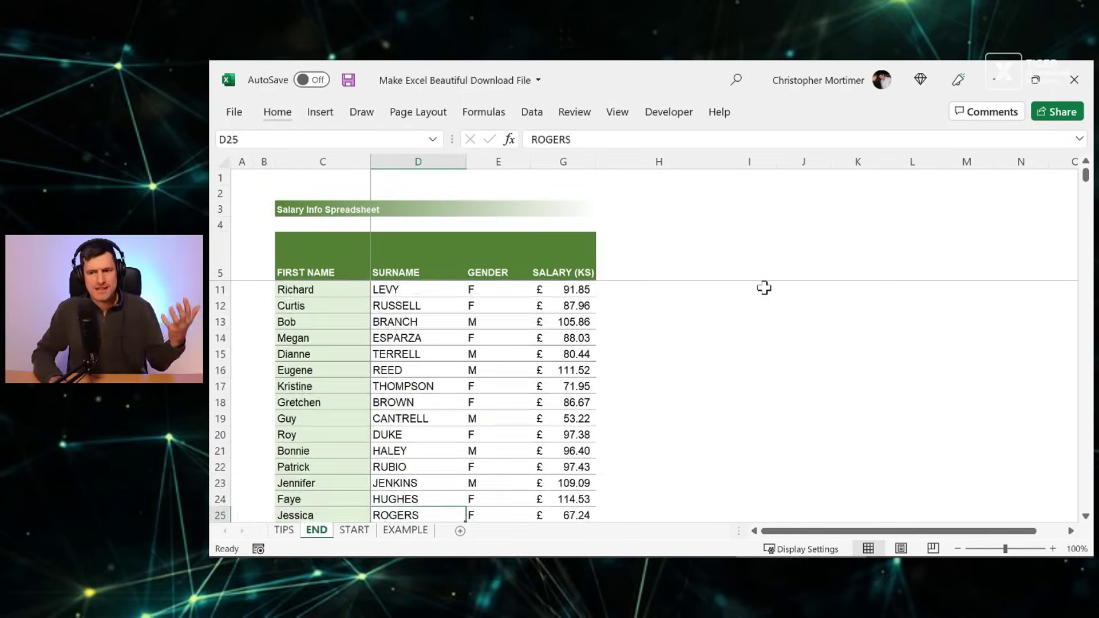
pyautogui.press('Down')
pyautogui.press('Down')
pyautogui.press('Down')
pyautogui.press('Down')
pyautogui.press('Down')
pyautogui.press('Down')
pyautogui.press('Down')
pyautogui.press('Down')
pyautogui.press('Up')
pyautogui.press('Up')
pyautogui.press('Up')
pyautogui.press('Up')
pyautogui.press('Up')
pyautogui.press('Up')
pyautogui.press('Up')
pyautogui.press('Up')
pyautogui.press('Up')
pyautogui.press('Up')
pyautogui.press('Up')
pyautogui.press('Up')
pyautogui.press('Up')
pyautogui.press('Up')
pyautogui.press('Up')
pyautogui.press('Up')
pyautogui.press('Up')
pyautogui.press('Up')
pyautogui.press('Up')
pyautogui.press('Up')
pyautogui.press('Up')
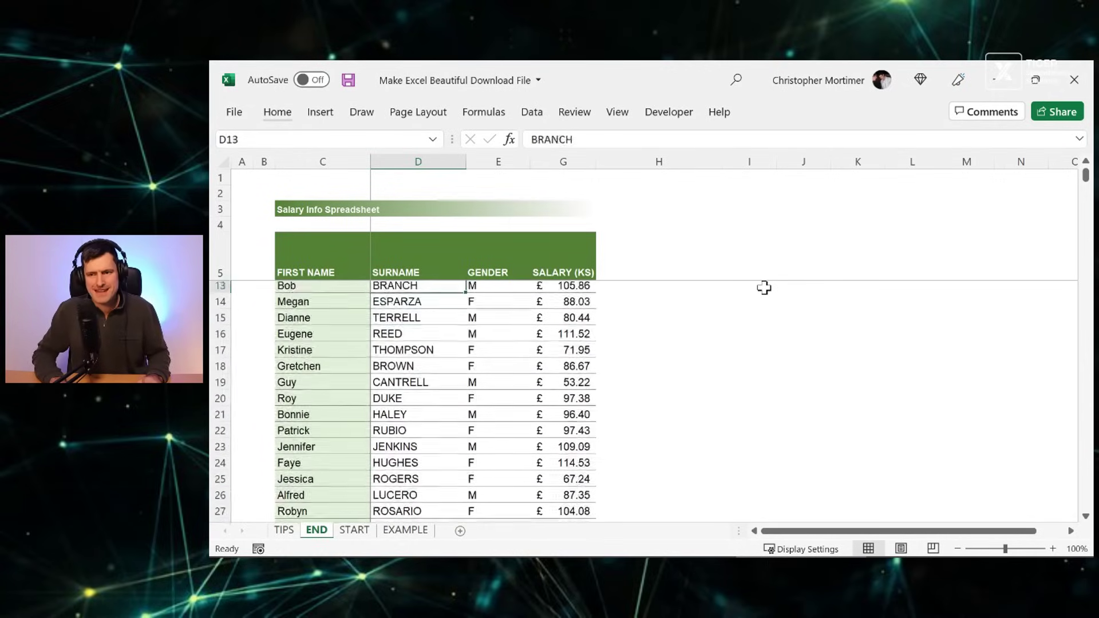
pyautogui.press('Up')
pyautogui.click(443, 250)
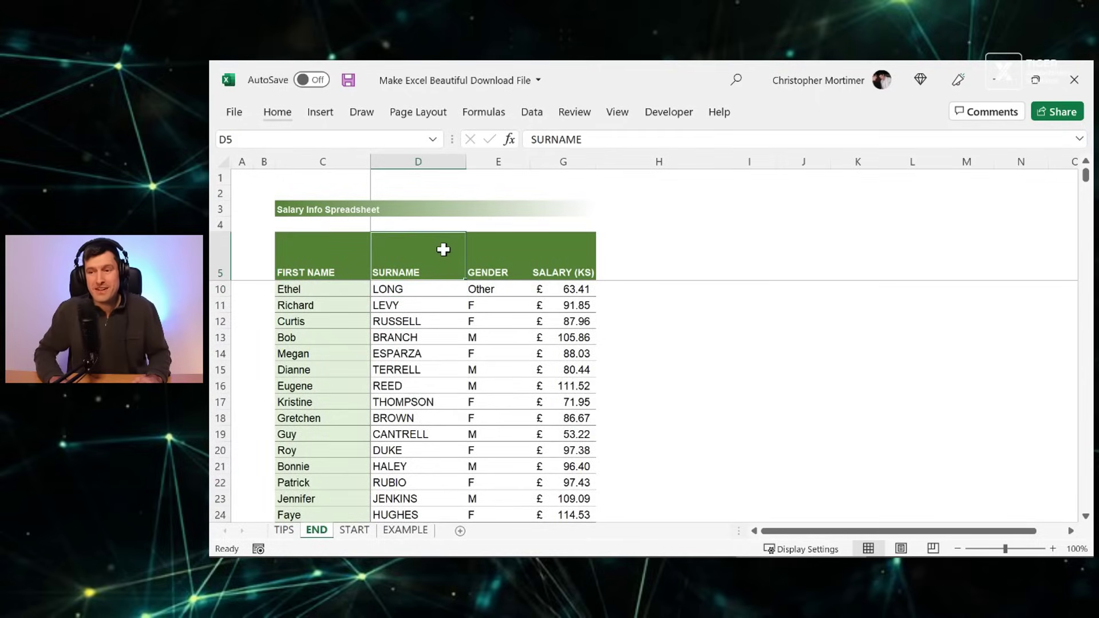
pyautogui.press('Down')
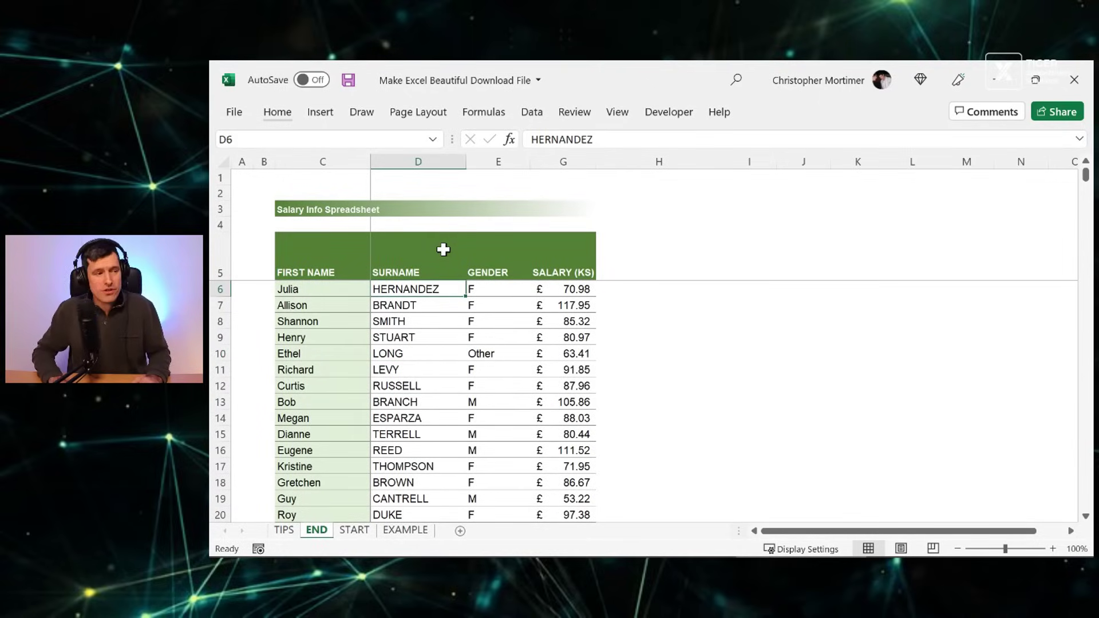
# Step: Compare with the unformatted START sheet and return to the First Name header on the END sheet
pyautogui.hotkey('ctrl', 'pagedown')
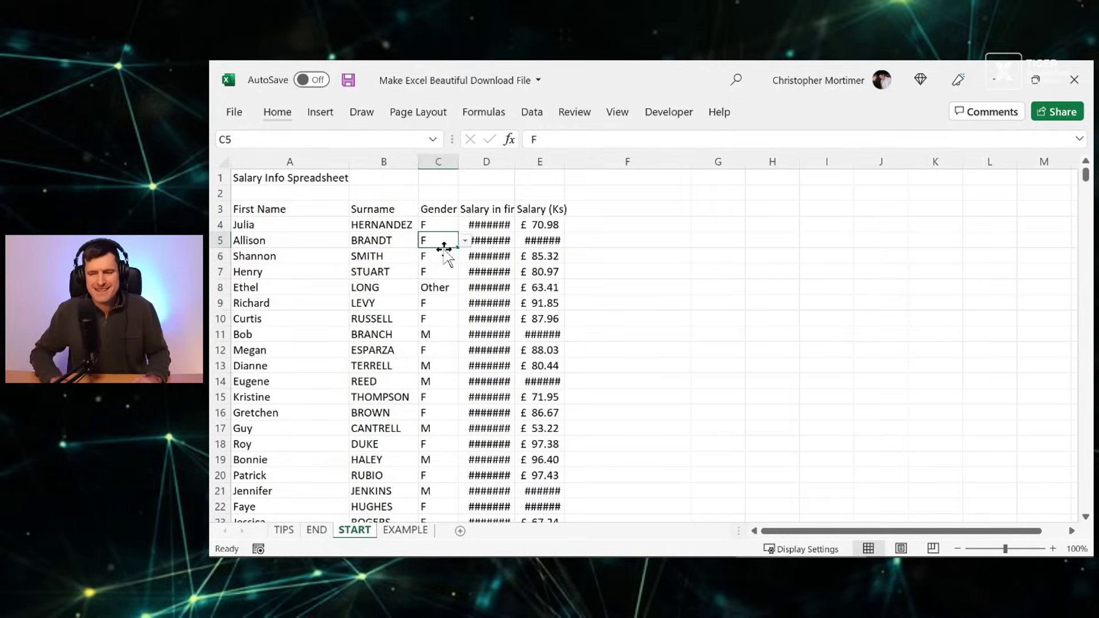
pyautogui.hotkey('ctrl', 'pageup')
pyautogui.click(318, 244)
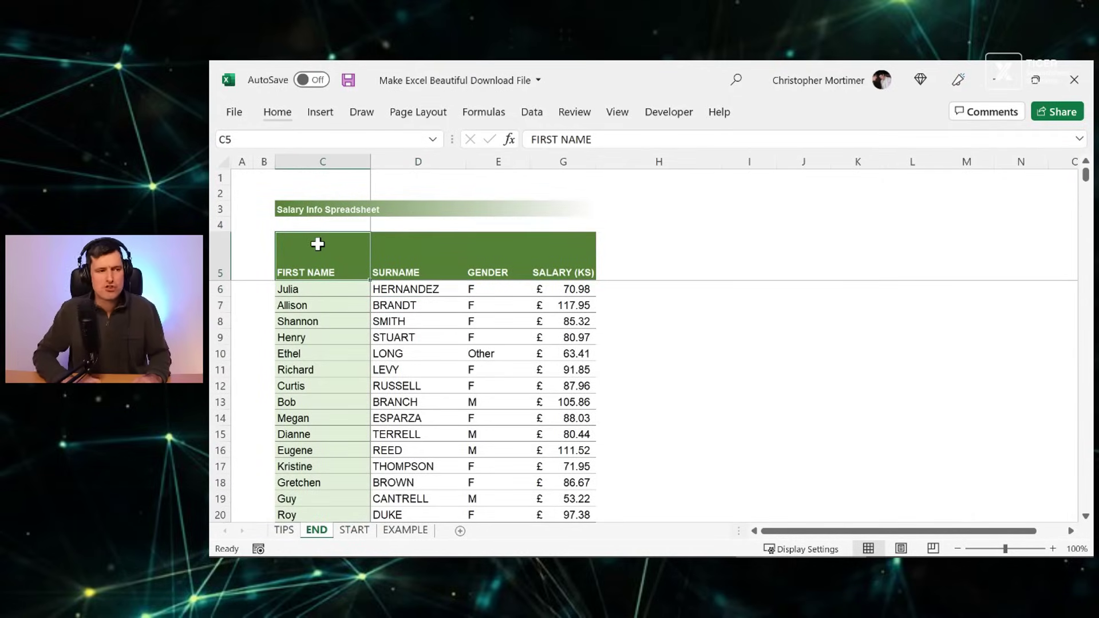